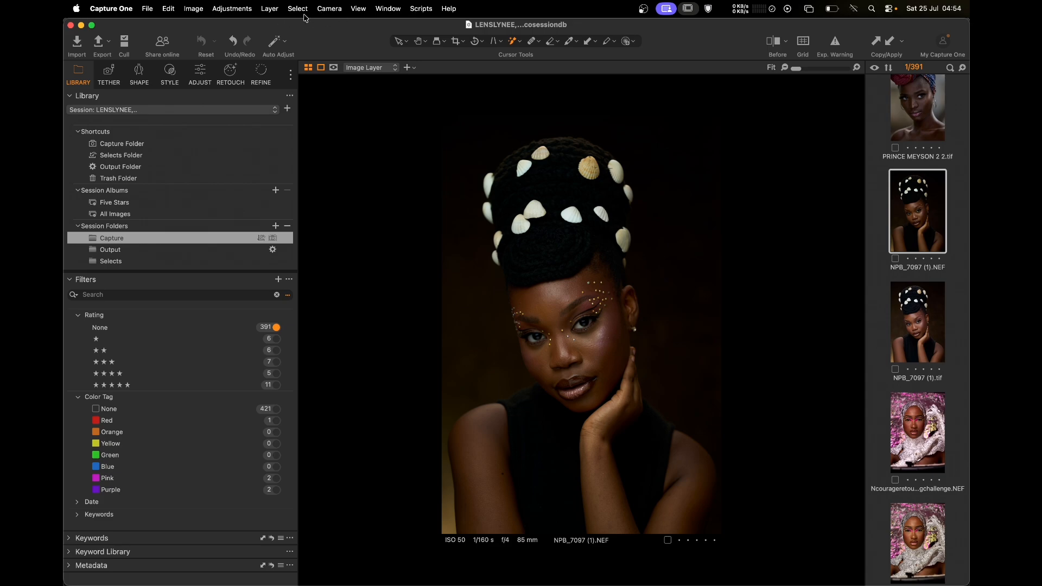
Switch the workspace layout to Default (Legacy)
click(378, 9)
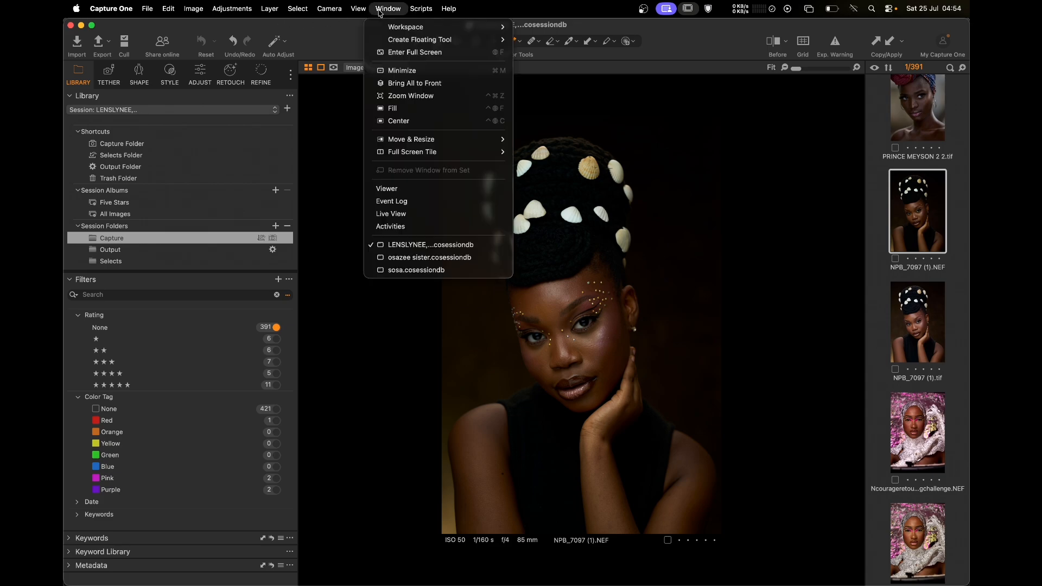
mouse_move(402, 26)
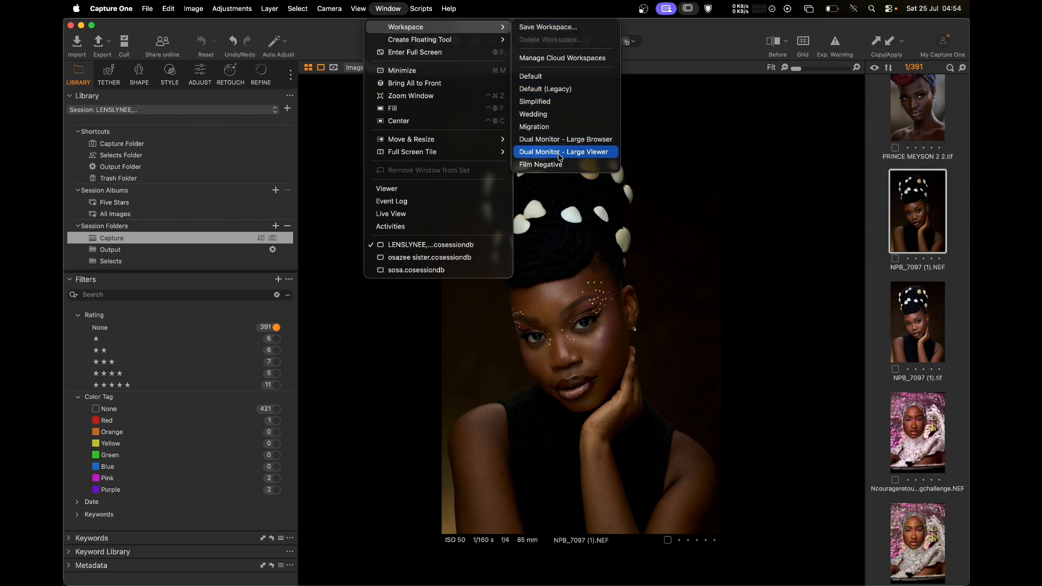
click(573, 90)
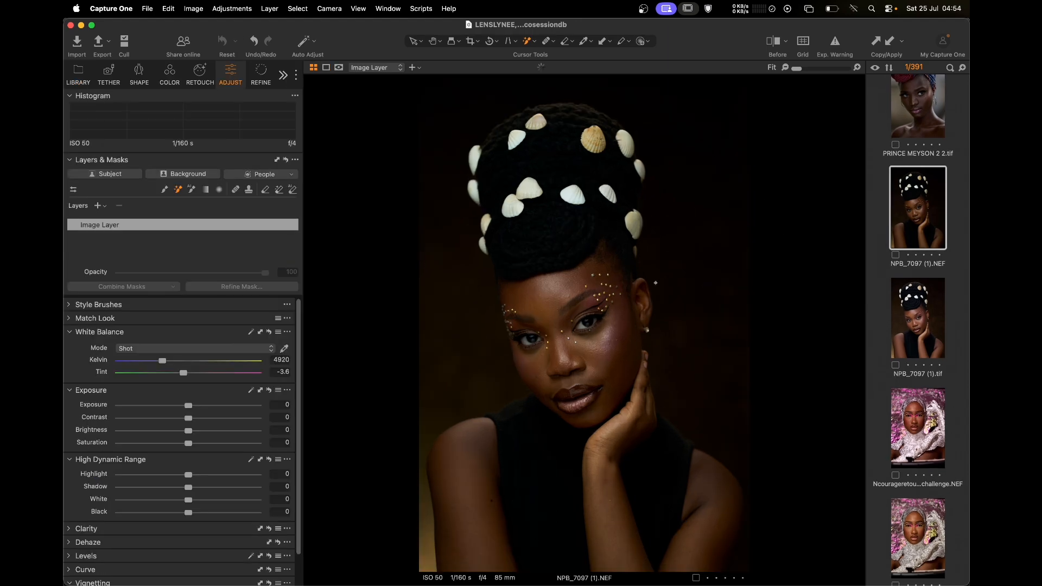
Reselect the NPB_7097 (1).NEF portrait and auto-adjust it with only Rotation enabled
click(960, 263)
click(964, 308)
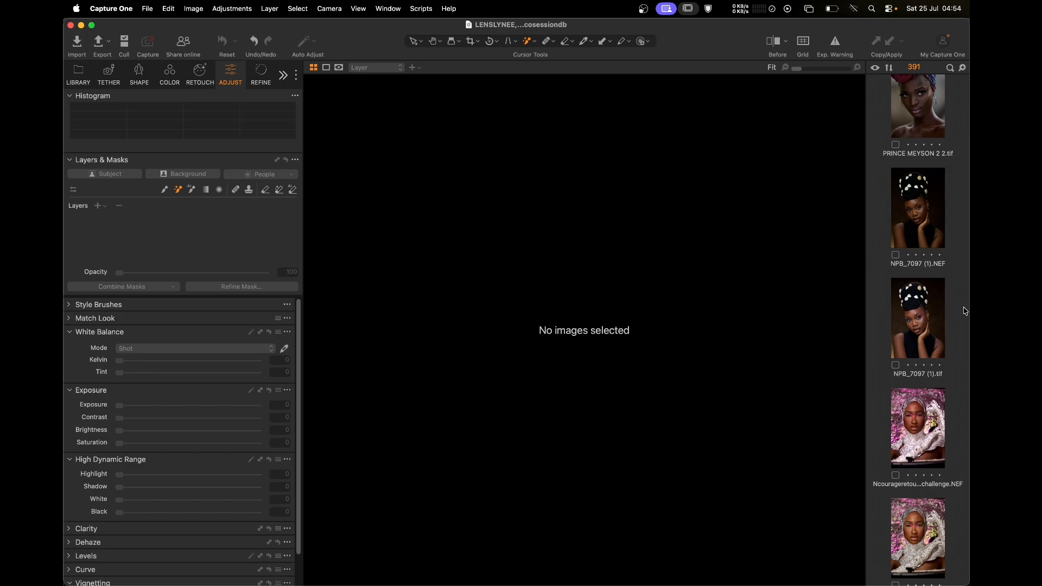
scroll(154, 385, down, 2)
scroll(155, 384, up, 2)
click(931, 221)
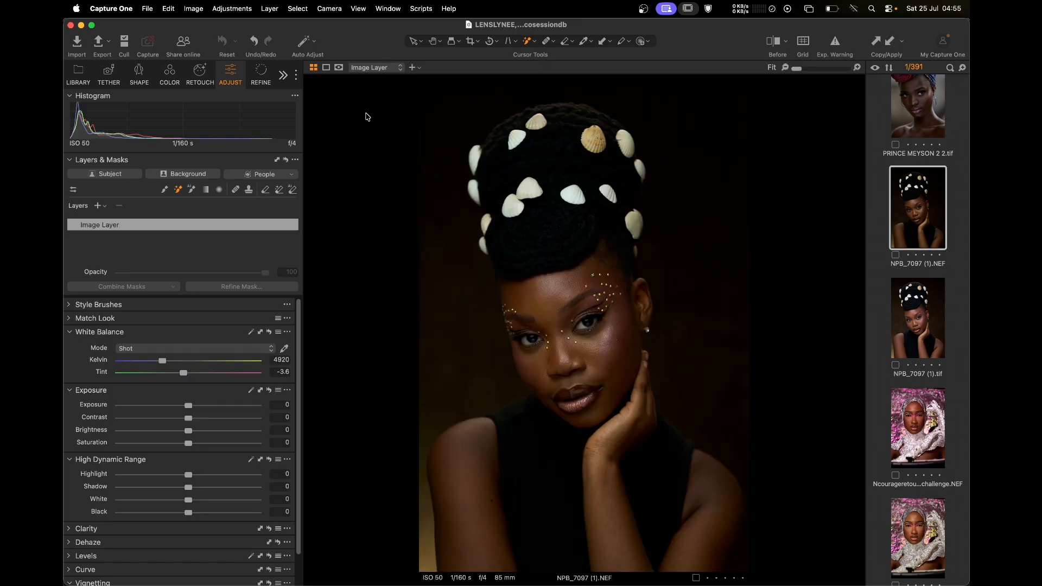
click(314, 42)
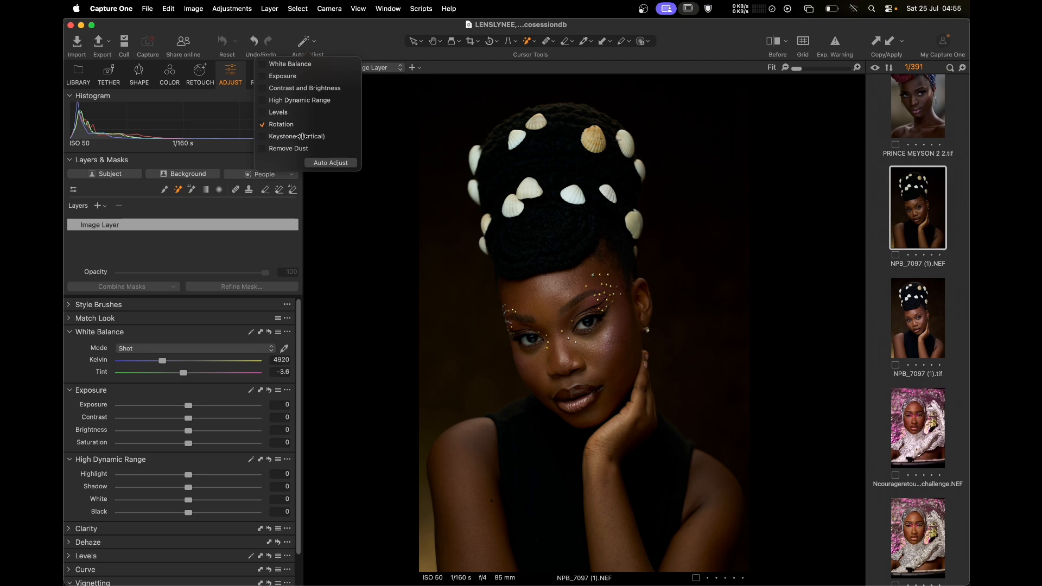
click(338, 164)
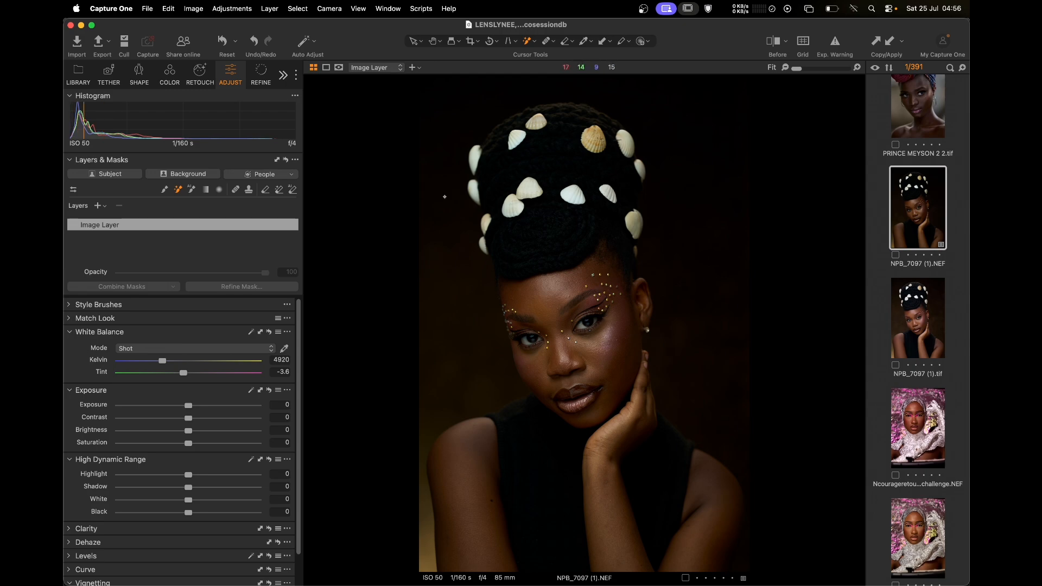
Examine the options of the select, pan, loupe, crop, rotate and keystone cursor tools
click(413, 43)
click(437, 43)
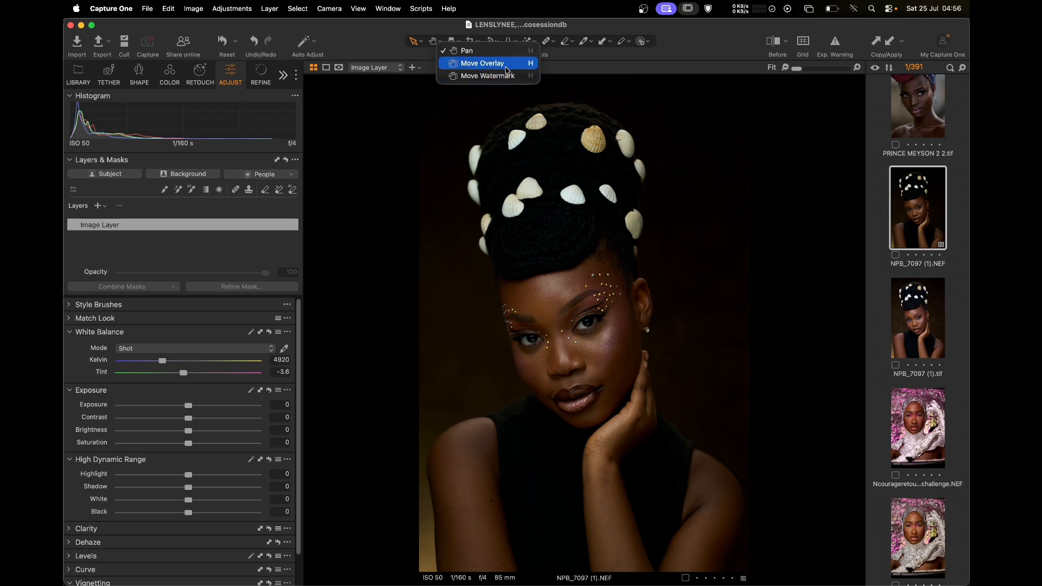
click(470, 50)
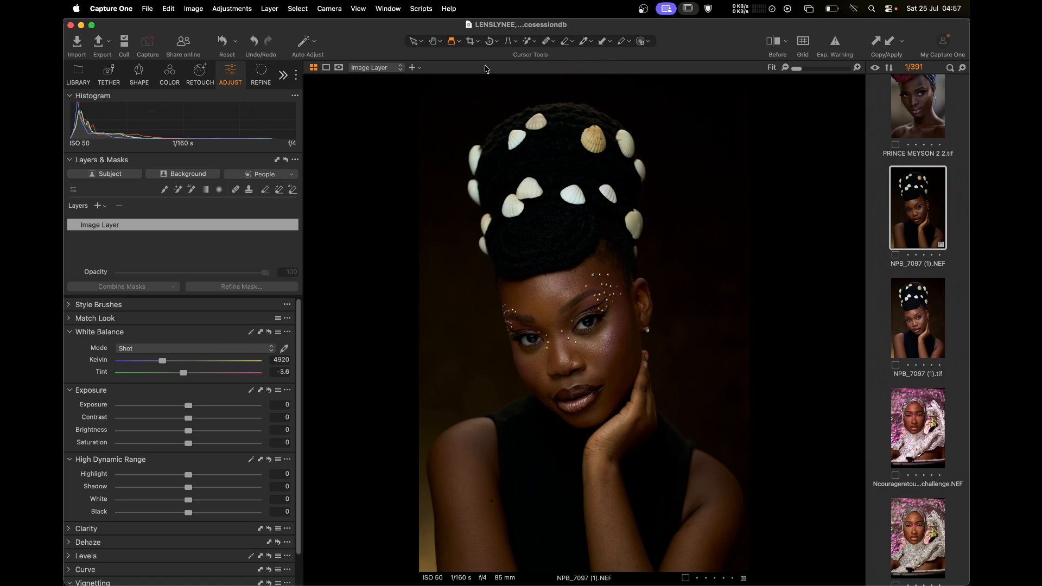
click(471, 45)
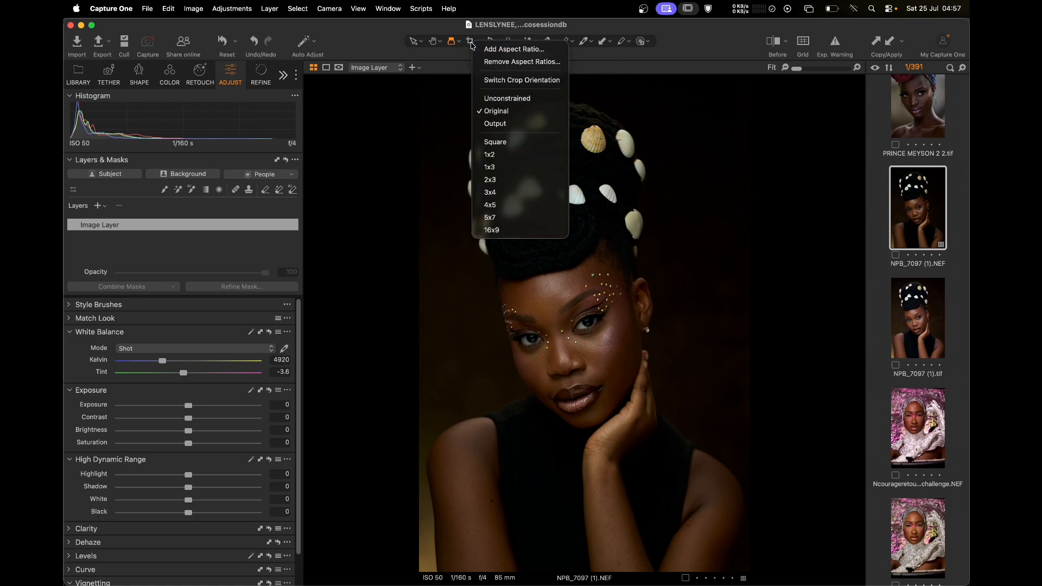
click(456, 42)
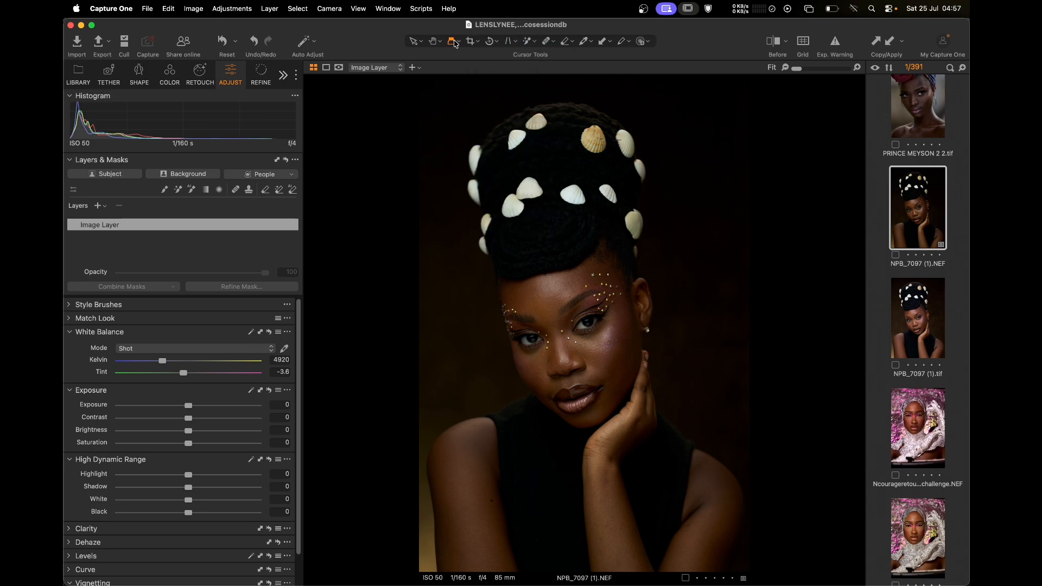
click(459, 43)
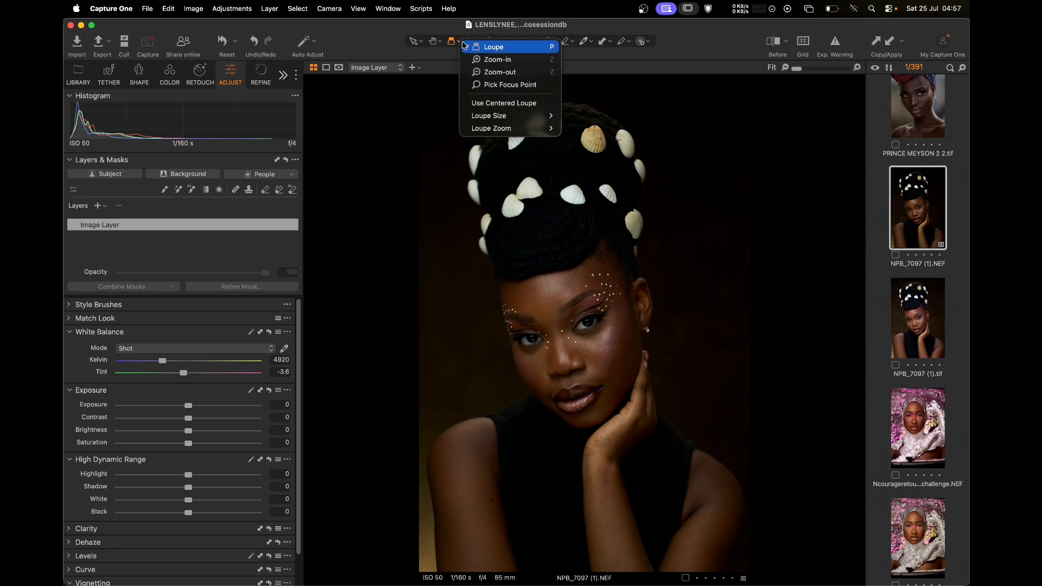
click(457, 45)
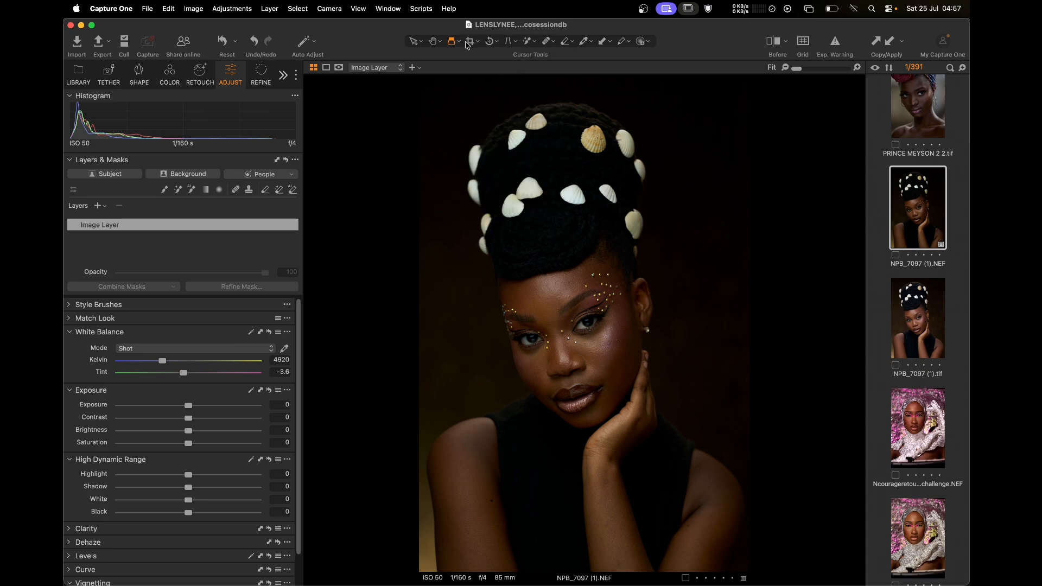
click(461, 43)
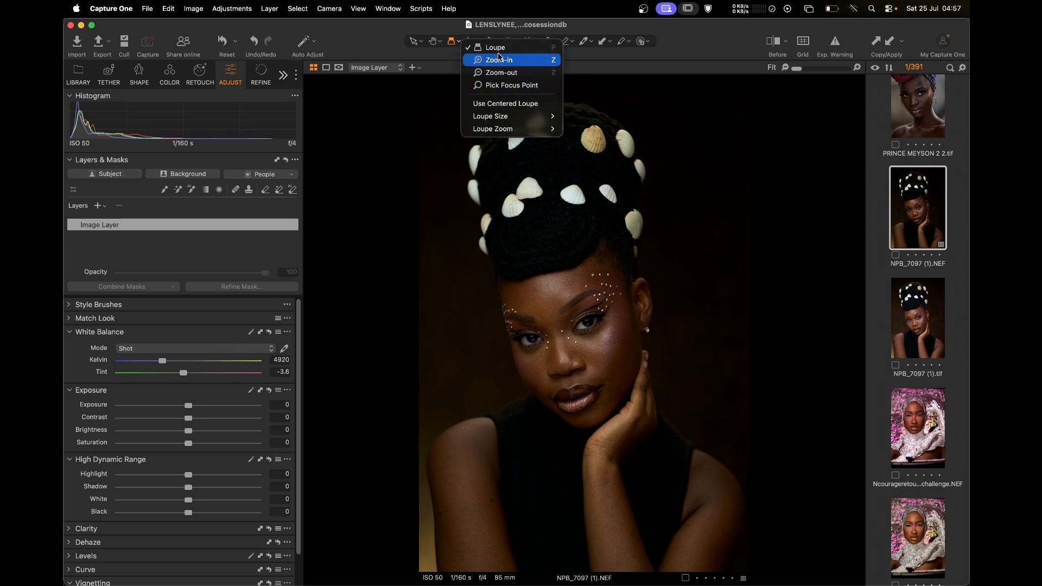
click(439, 57)
click(477, 44)
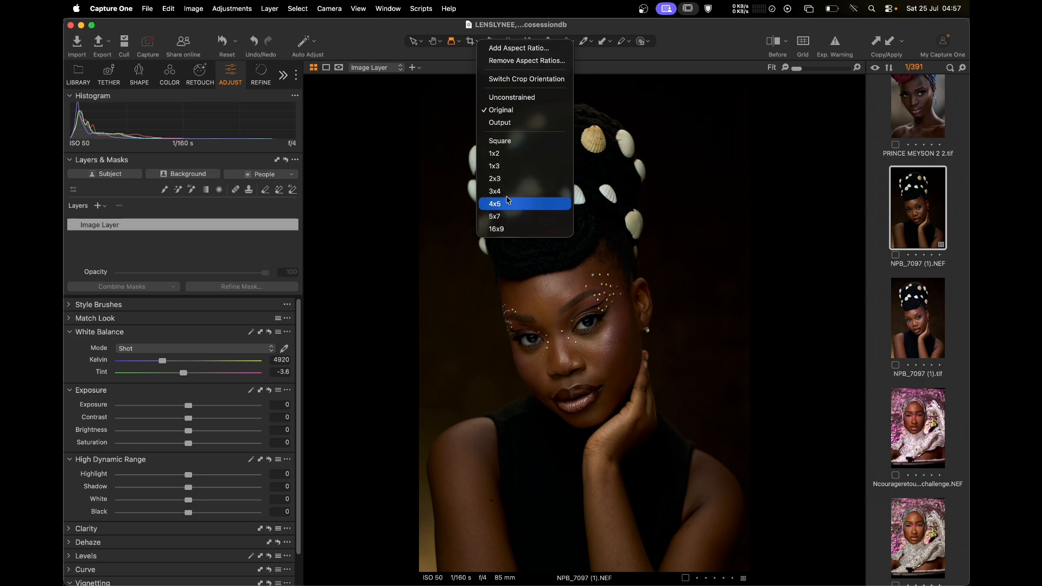
click(464, 166)
click(499, 43)
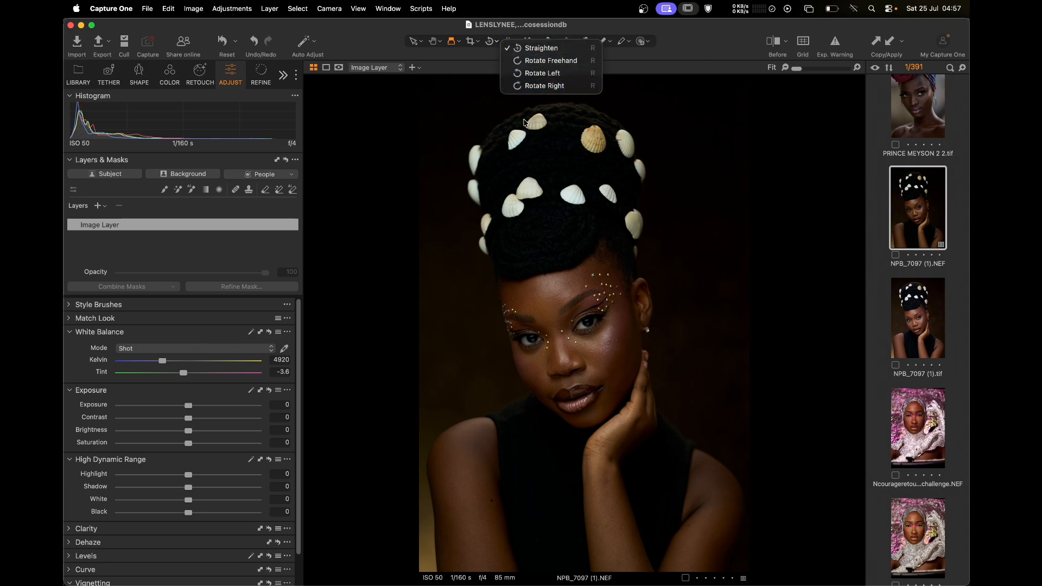
click(458, 71)
click(515, 43)
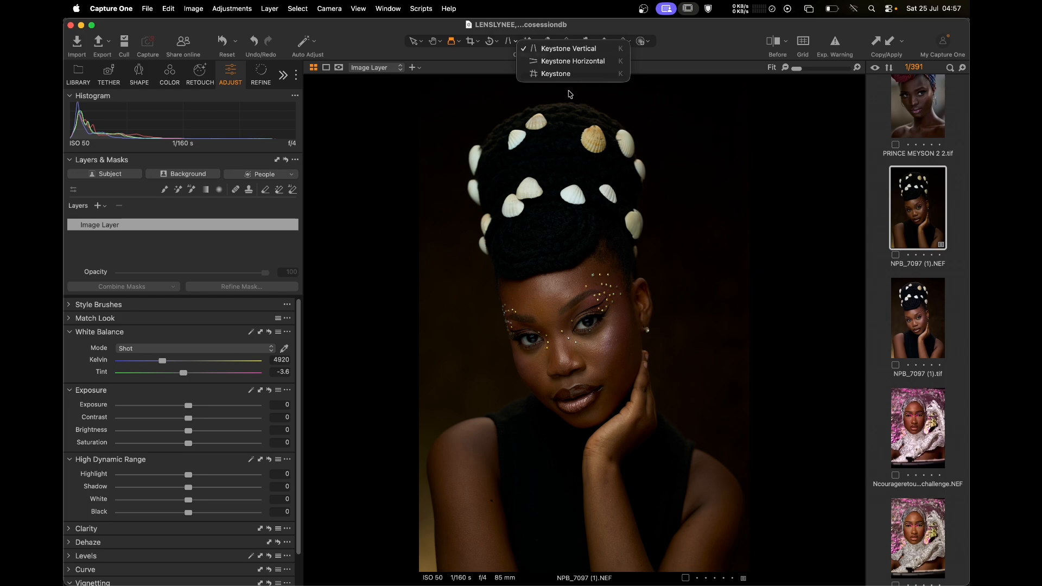
click(485, 66)
Mask the woman's facial skin with the Magic Brush, starting from the forehead, and check the mask overlay
click(535, 44)
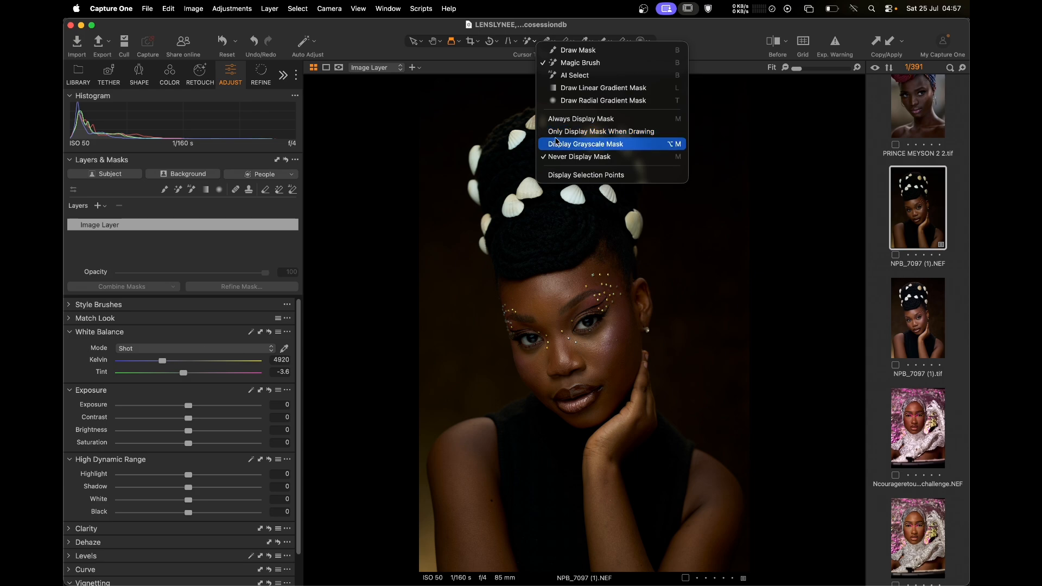
click(585, 63)
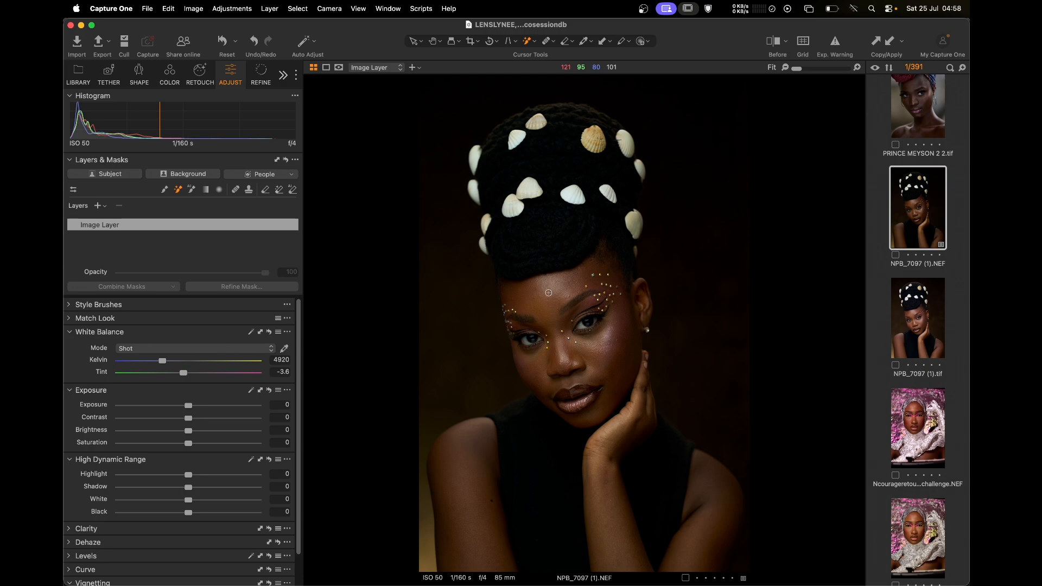
click(548, 293)
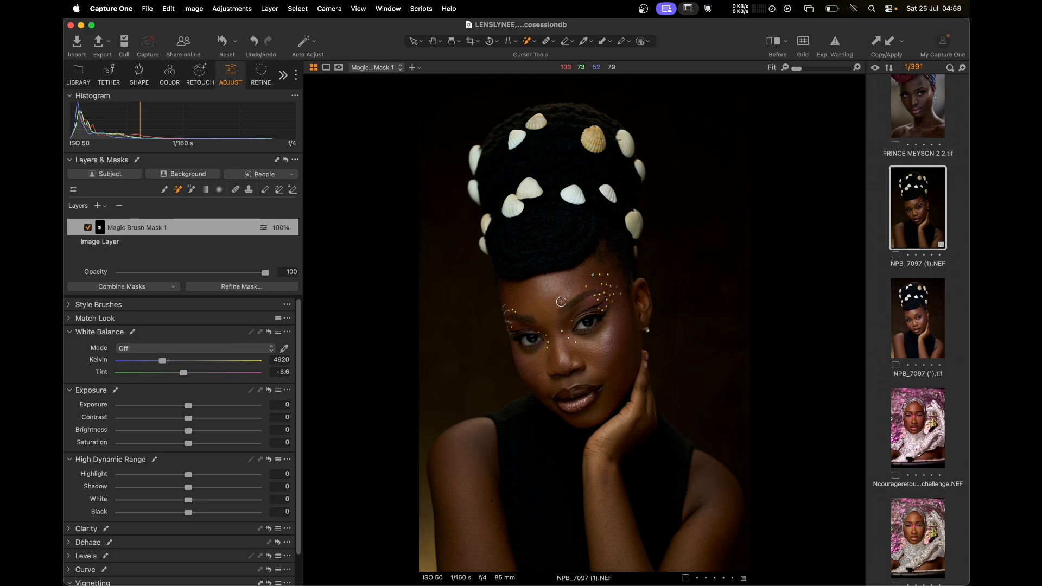
key(m)
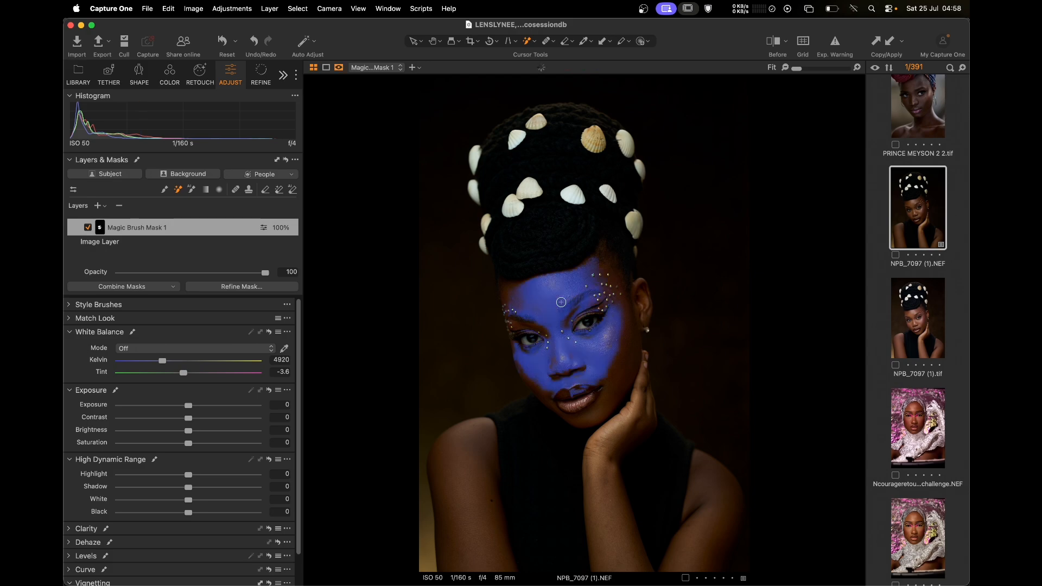
key(m)
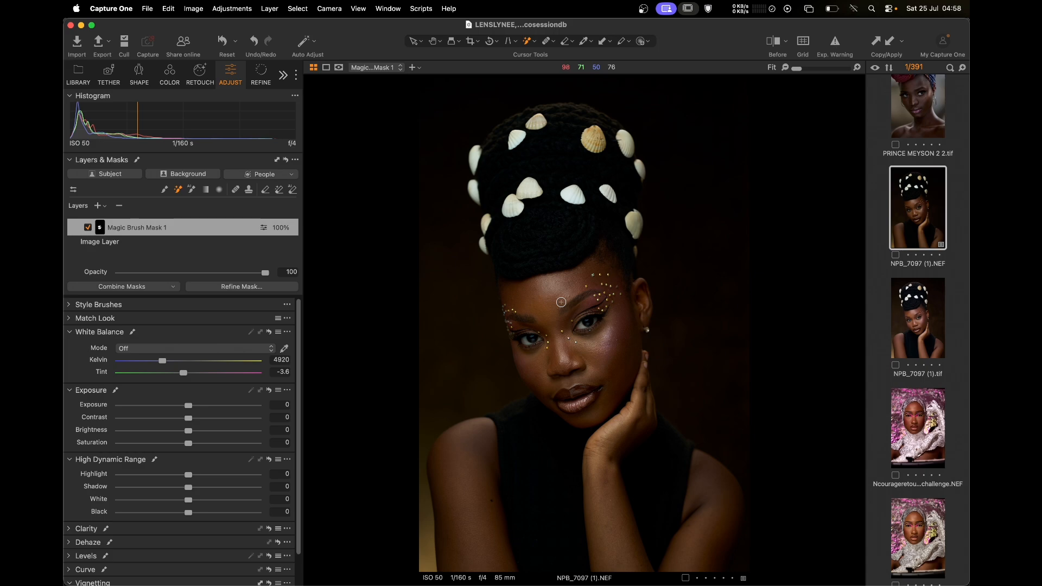
Choose AI Select as the masking tool, then try a saturation of -64 on the Magic Brush mask and undo it
click(538, 43)
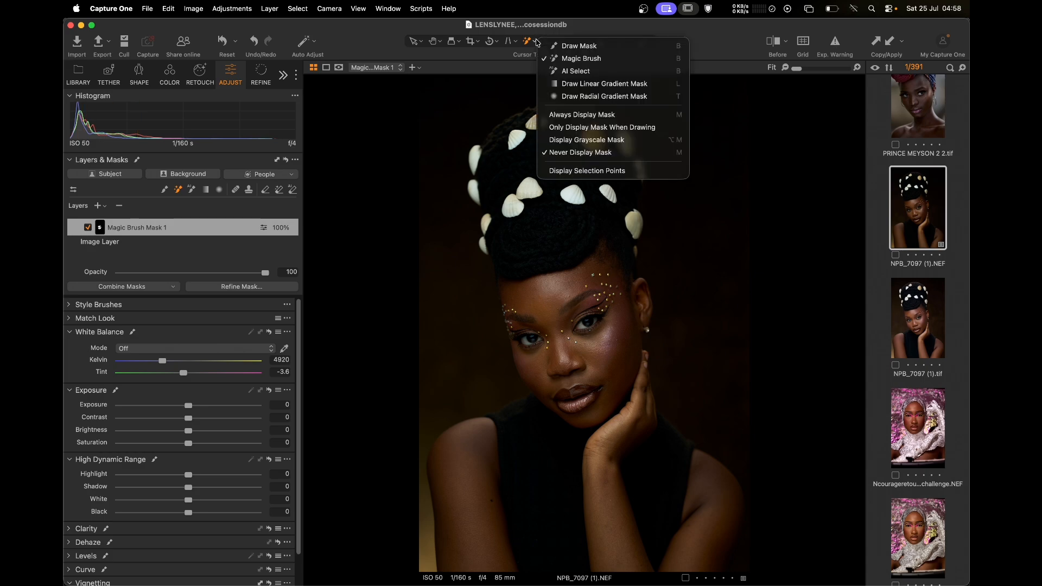
click(582, 74)
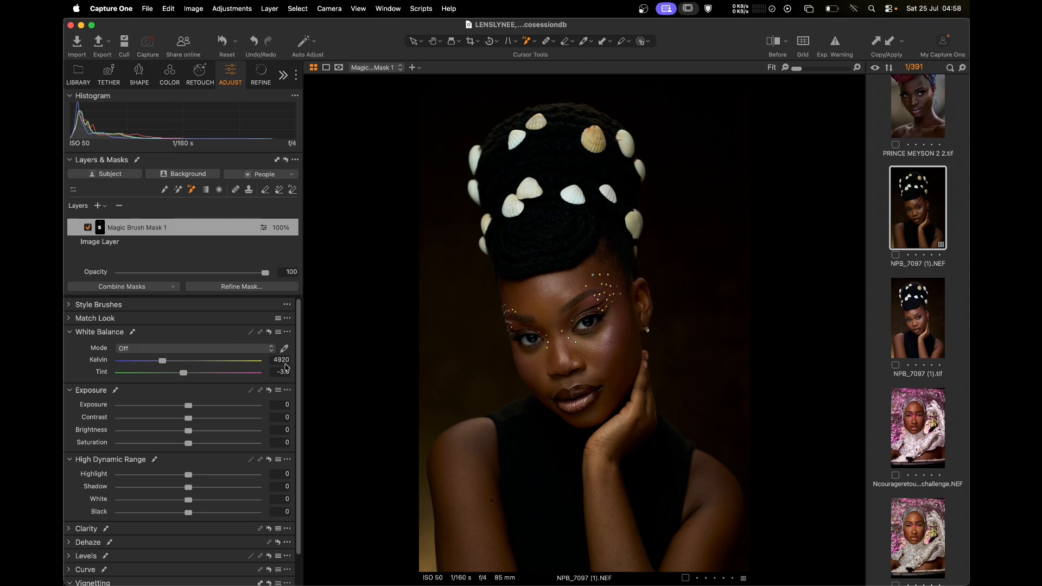
drag(164, 446, 146, 446)
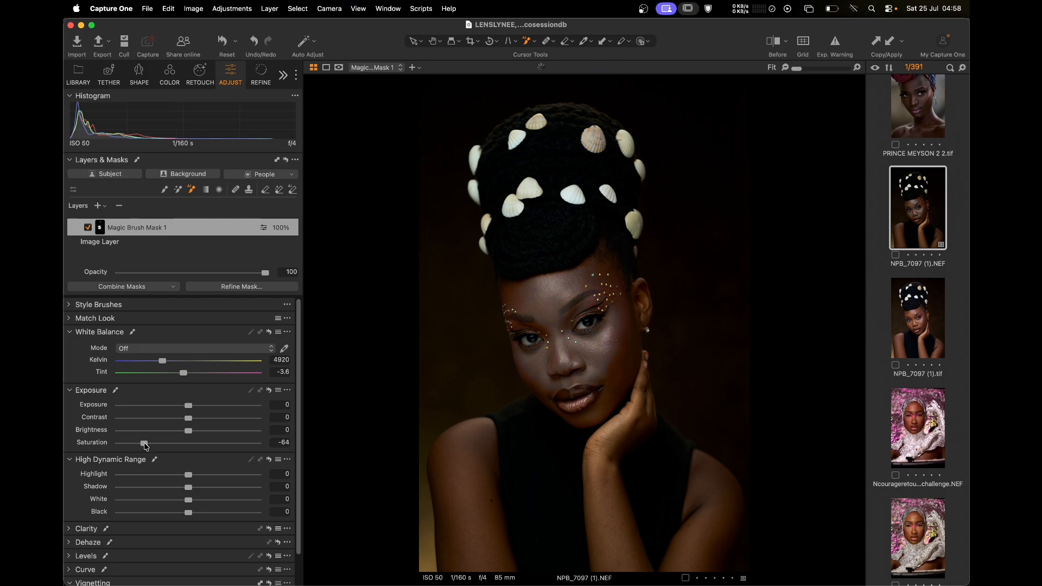
key(super+z)
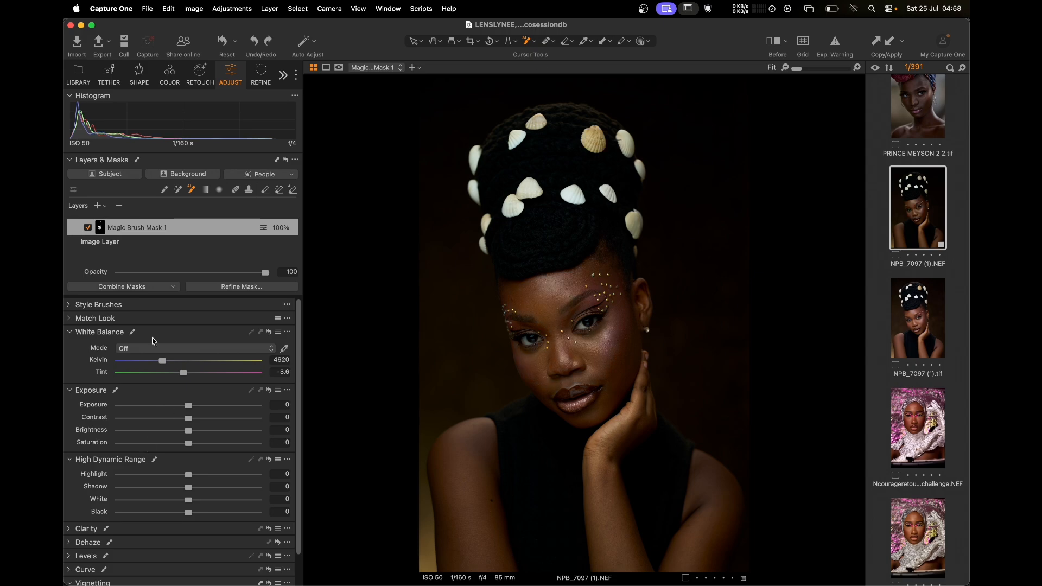
Mask the large tan shell with AI Select on a new empty adjustment layer and set its saturation to -88
click(104, 206)
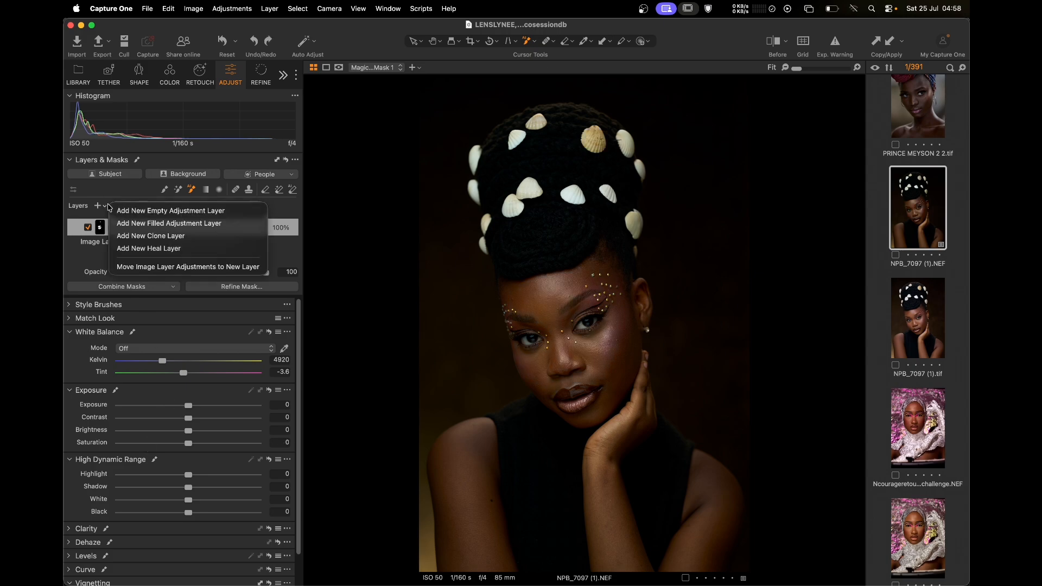
click(150, 212)
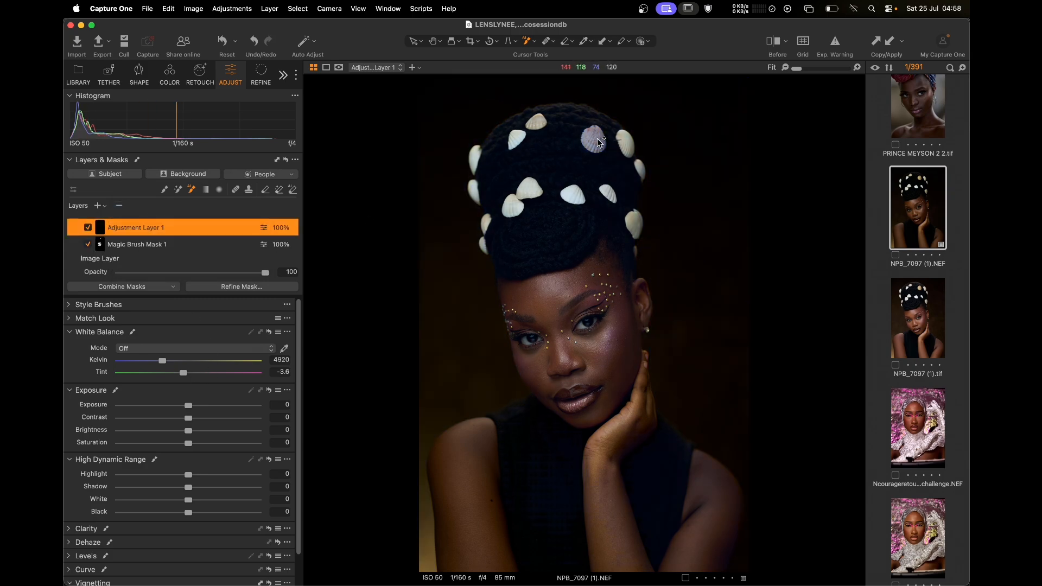
click(597, 139)
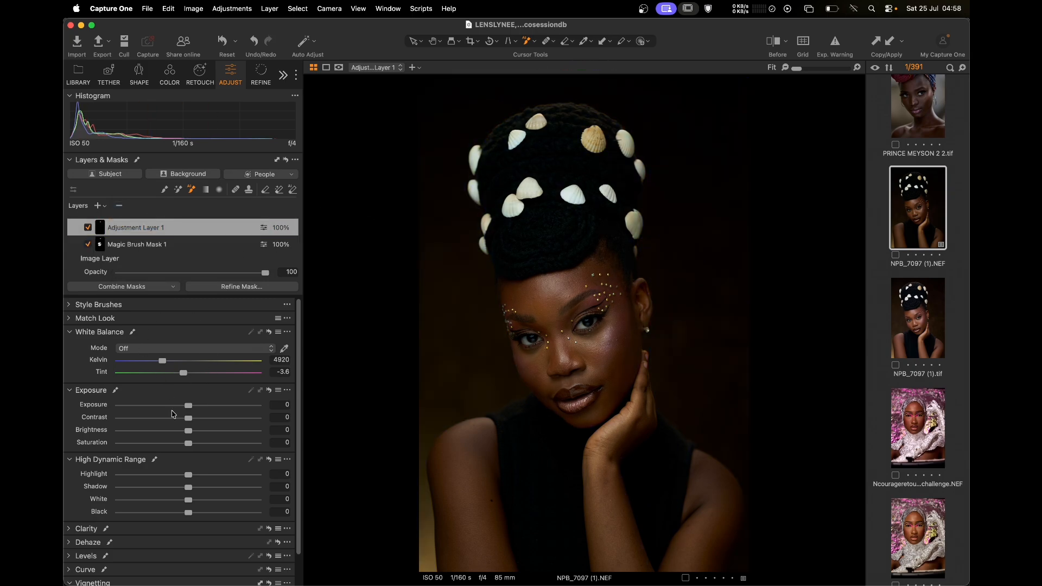
drag(174, 448, 130, 450)
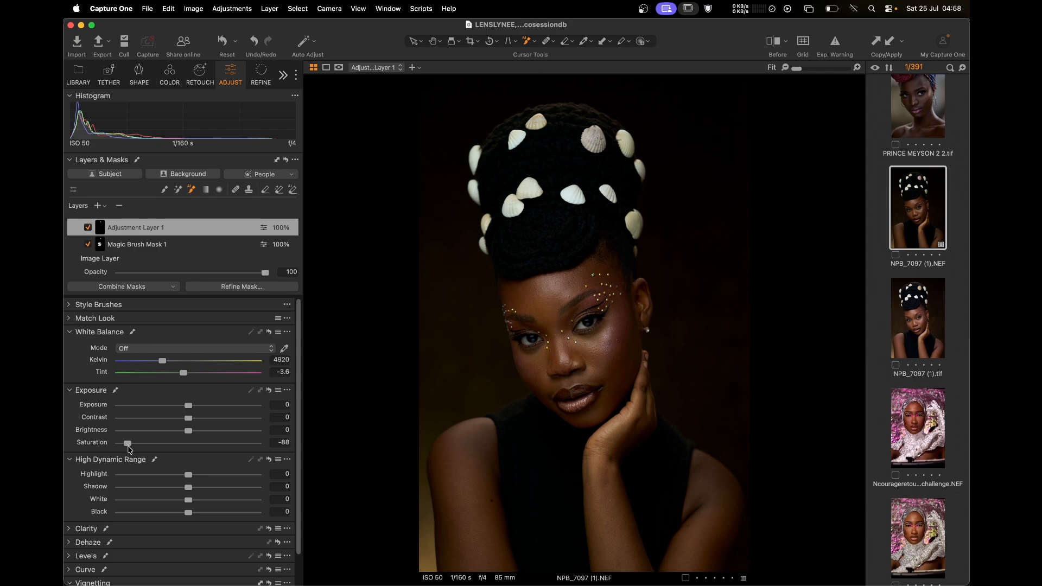
key(y)
key(y)
Examine the options of the healing, eraser, color picker, apply adjustments, annotation and blemish protection cursor tools
click(558, 42)
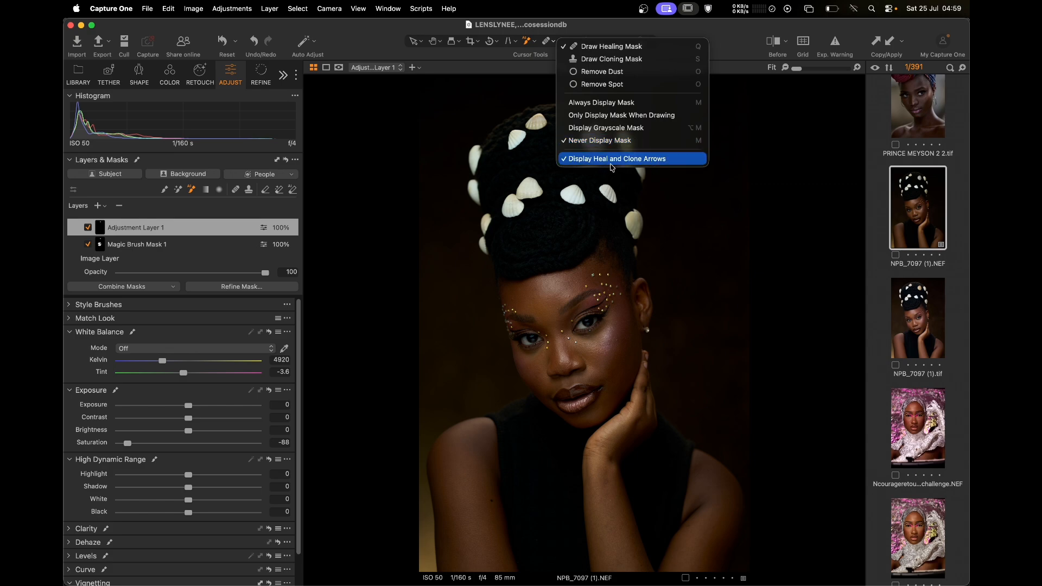
click(687, 204)
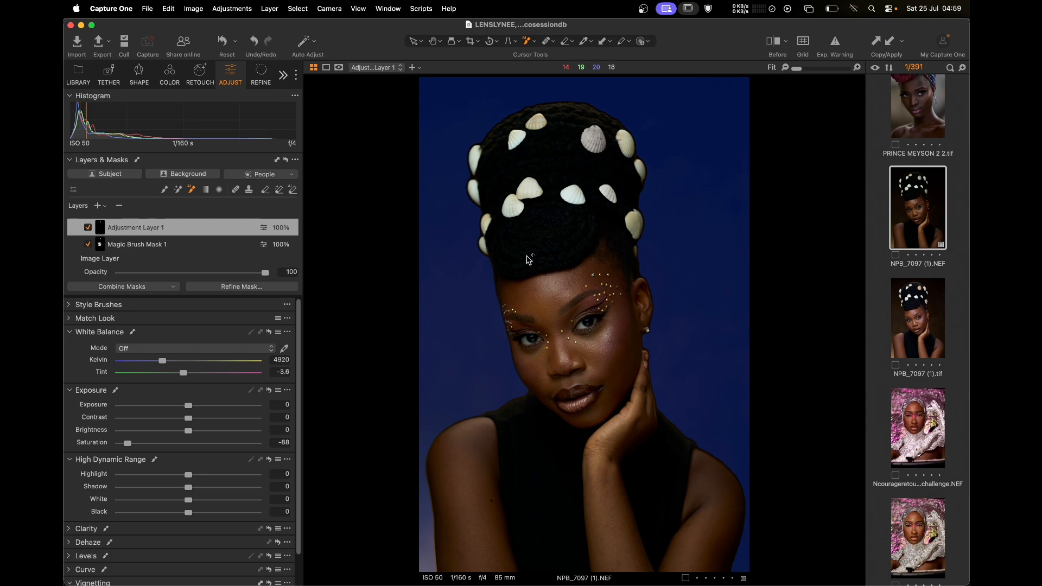
click(574, 42)
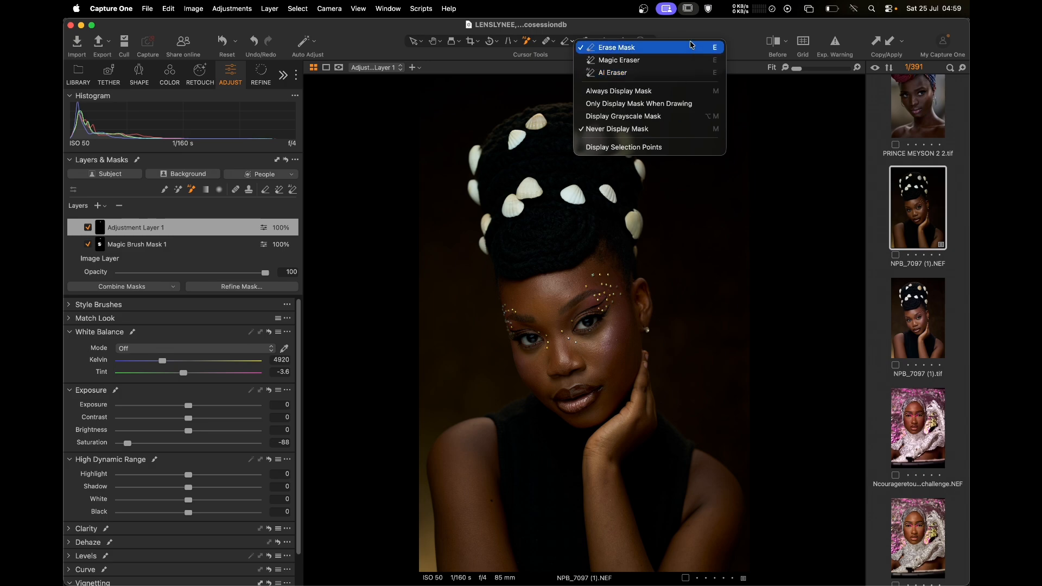
click(724, 35)
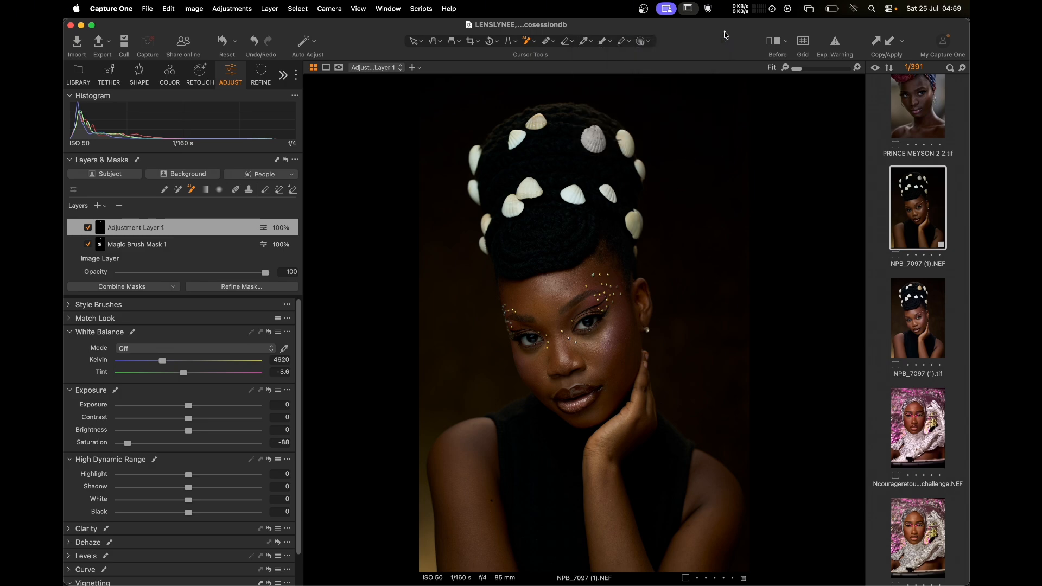
click(590, 44)
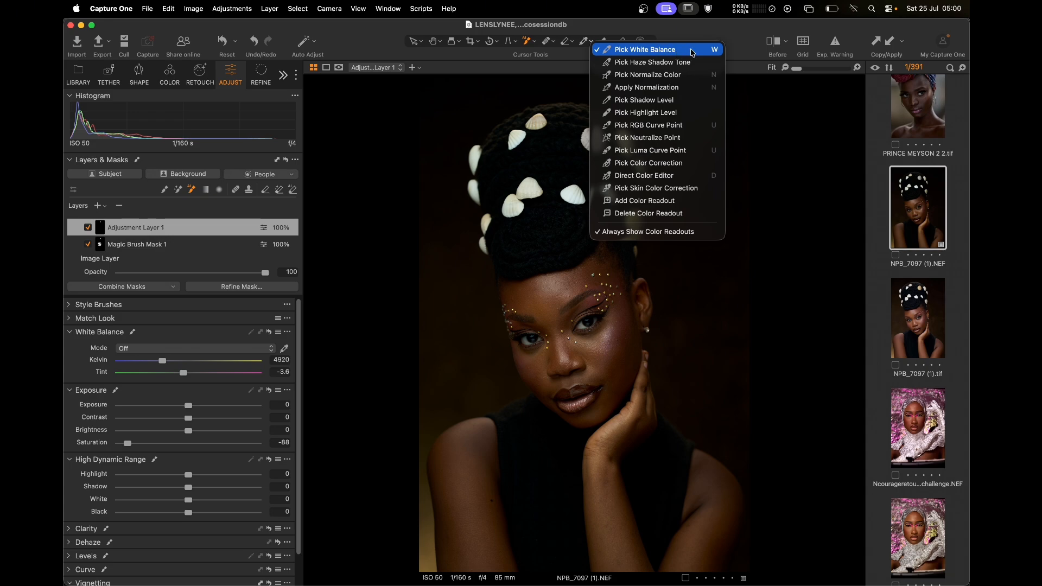
click(697, 34)
click(610, 44)
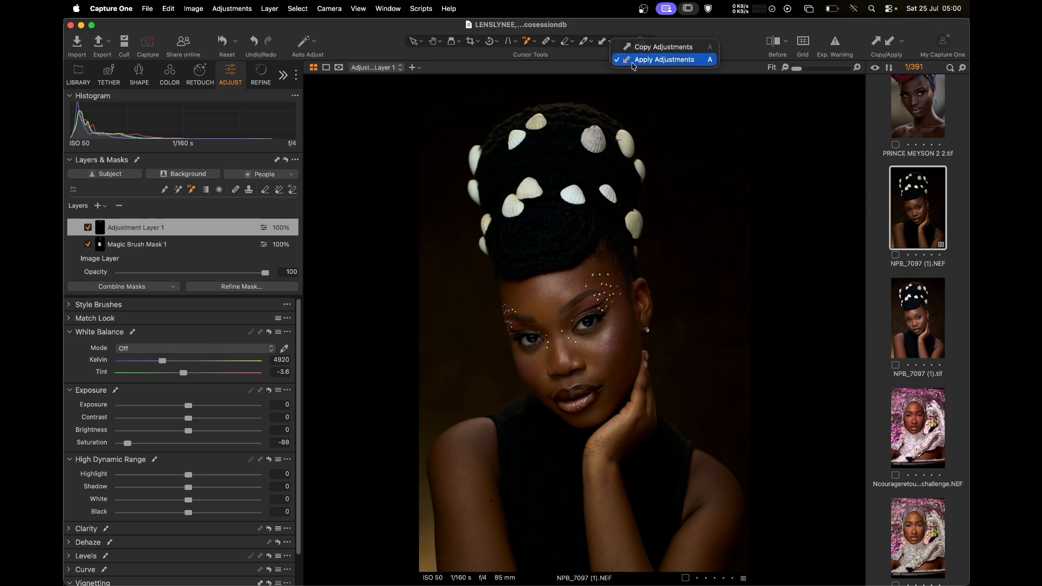
click(688, 31)
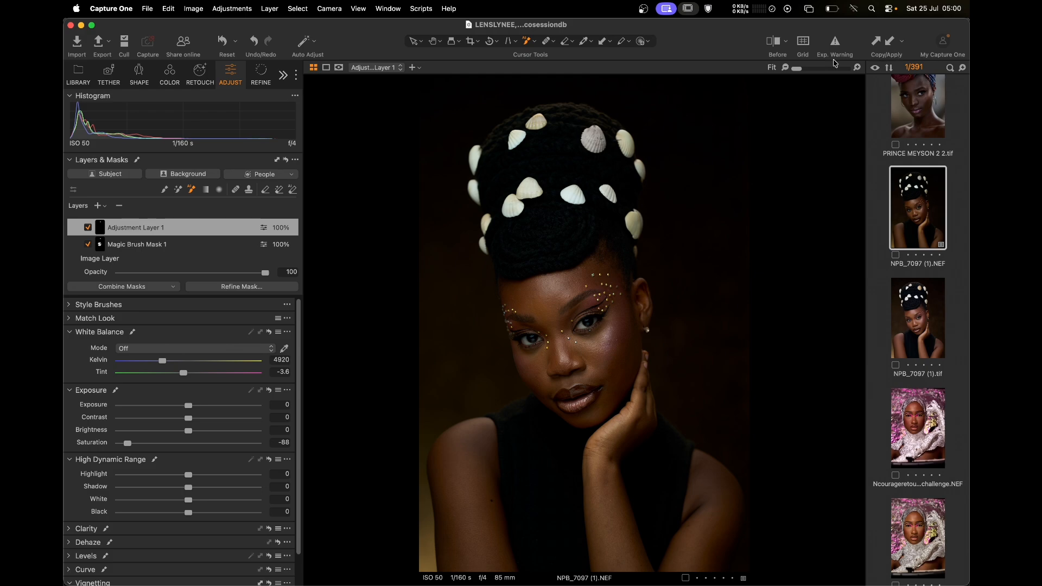
click(630, 42)
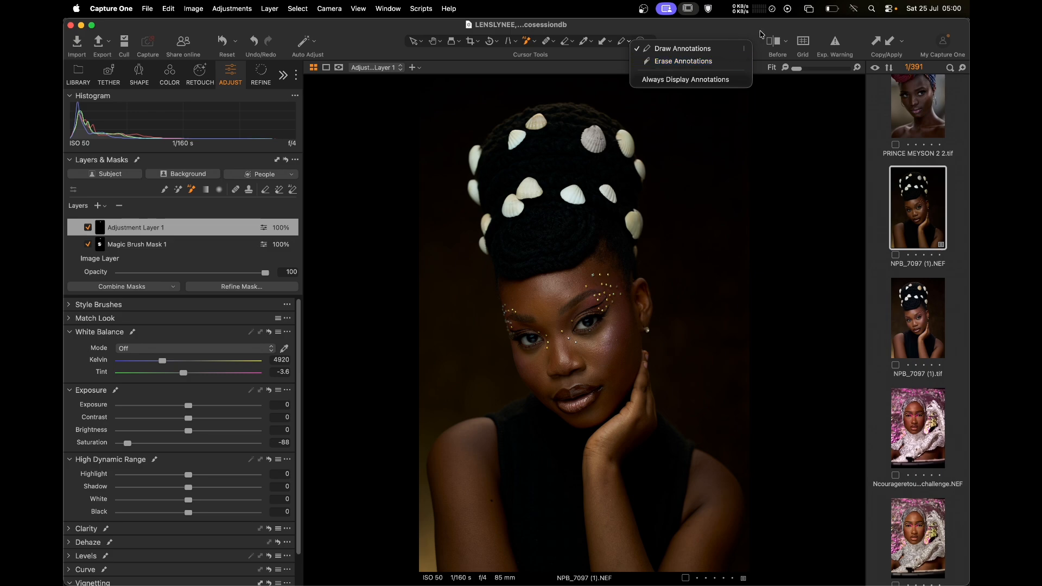
click(649, 43)
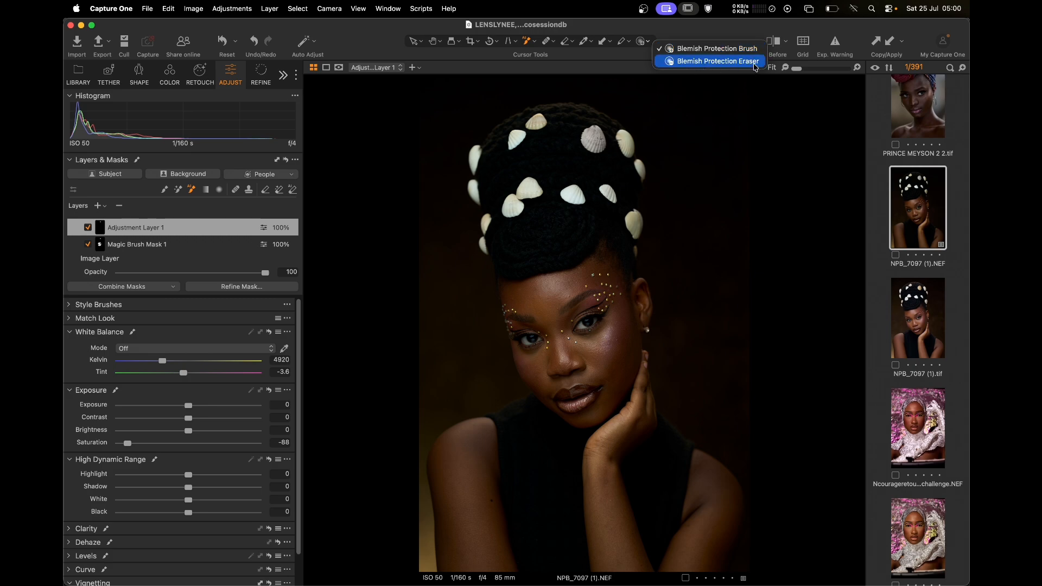
click(738, 26)
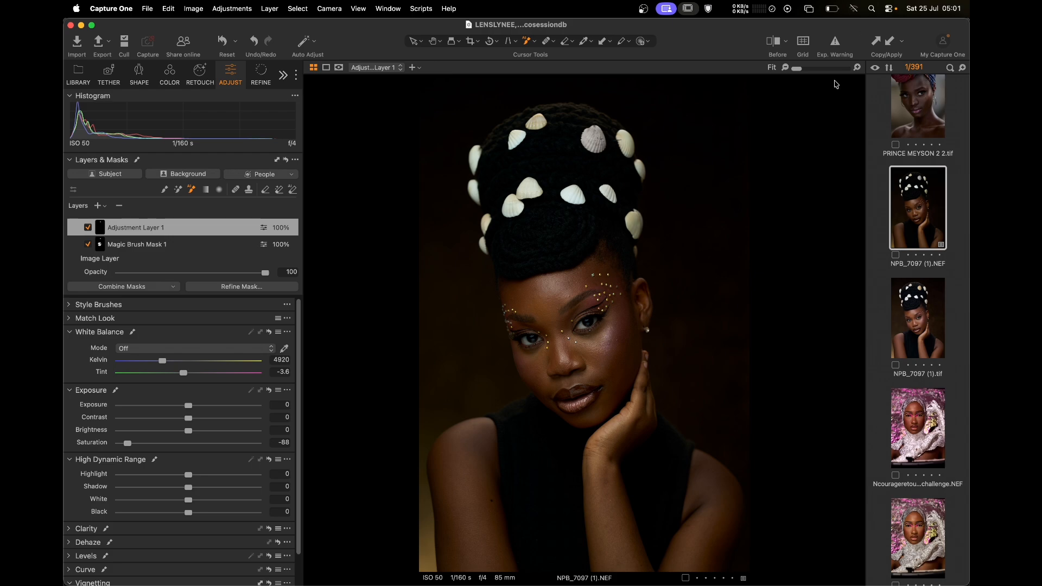
Compare the portrait before and after its adjustments, and briefly display the grid overlay on the image
click(770, 42)
click(786, 42)
click(805, 63)
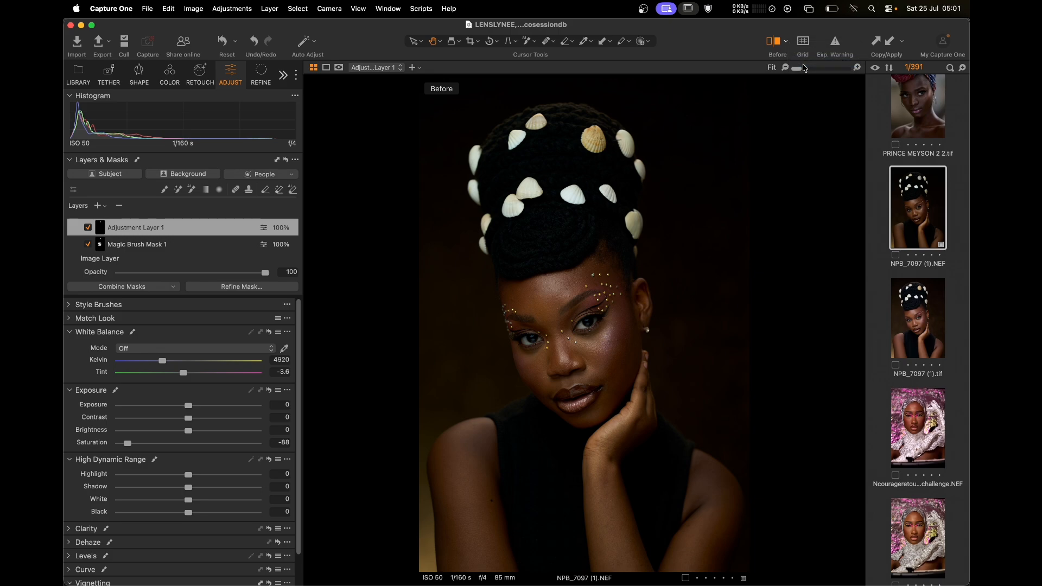
drag(584, 324, 420, 324)
click(786, 42)
click(809, 48)
key(y)
key(y)
key(y)
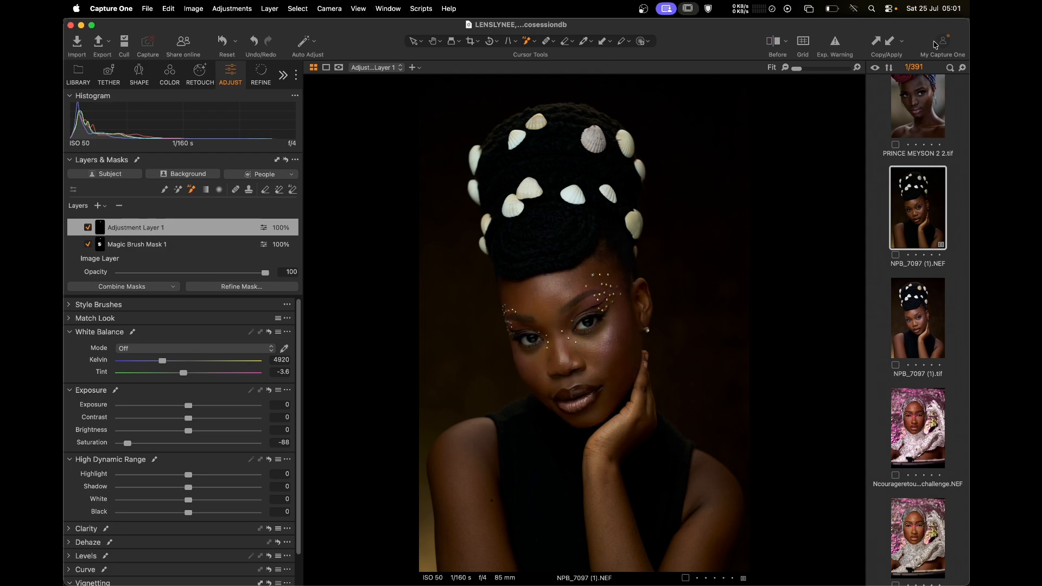
click(803, 42)
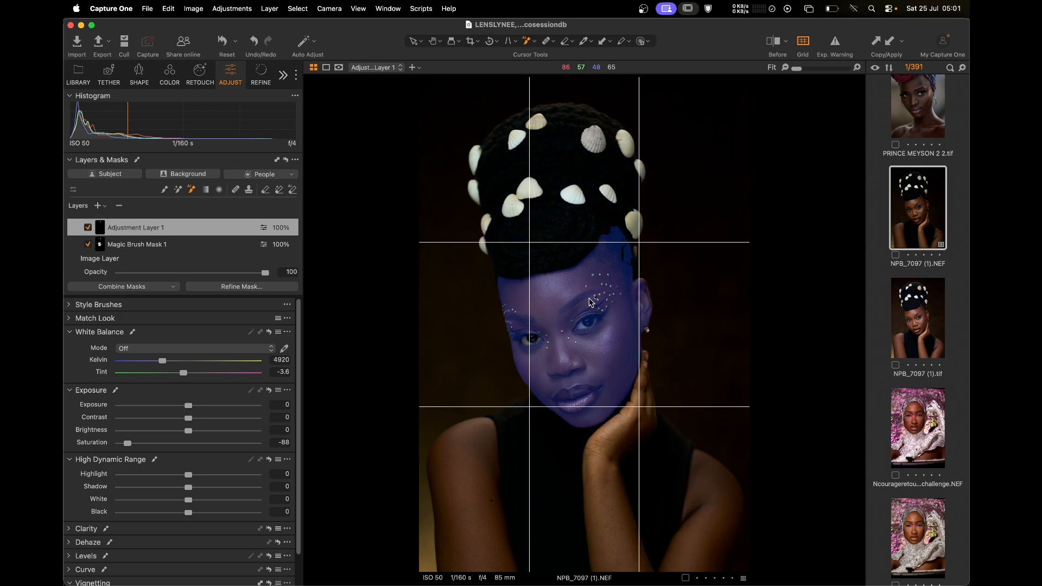
click(806, 46)
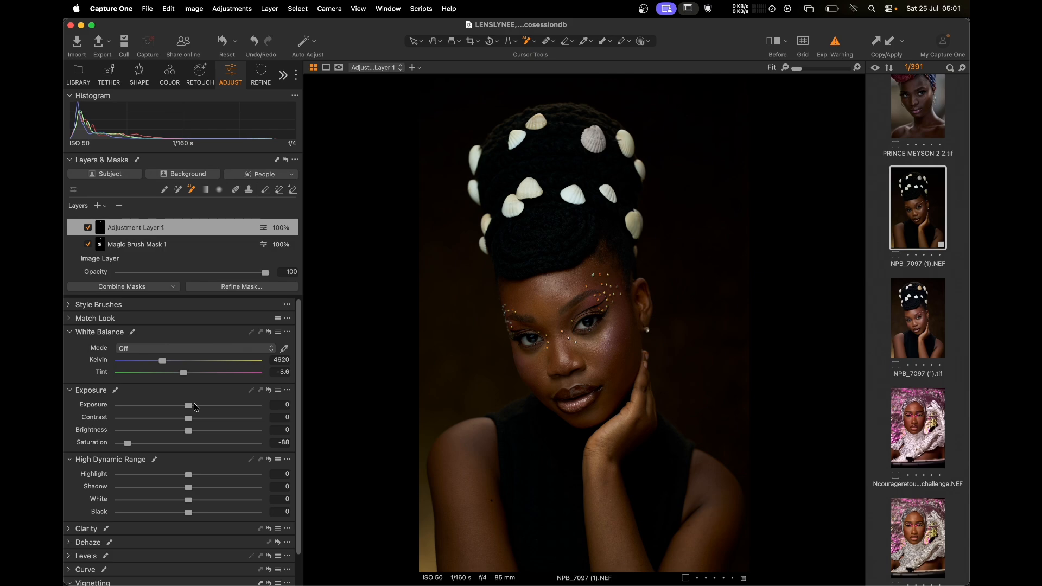
Try highlight 100, brightness 50 and exposure 3.89 on the shell's adjustment layer and toggle the exposure warning to check it
drag(189, 475, 402, 476)
drag(208, 431, 299, 438)
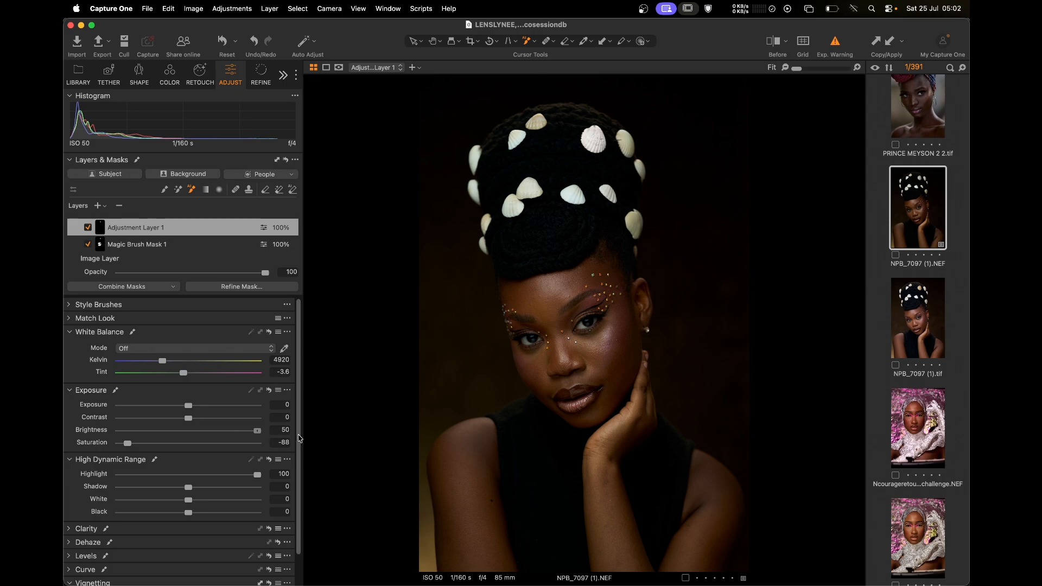
drag(196, 404, 255, 407)
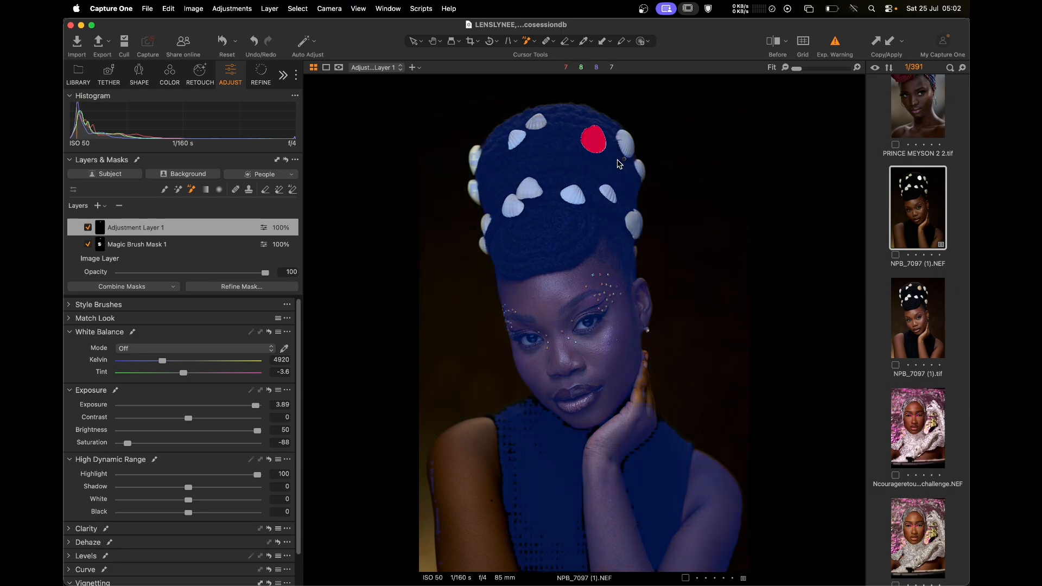
click(836, 43)
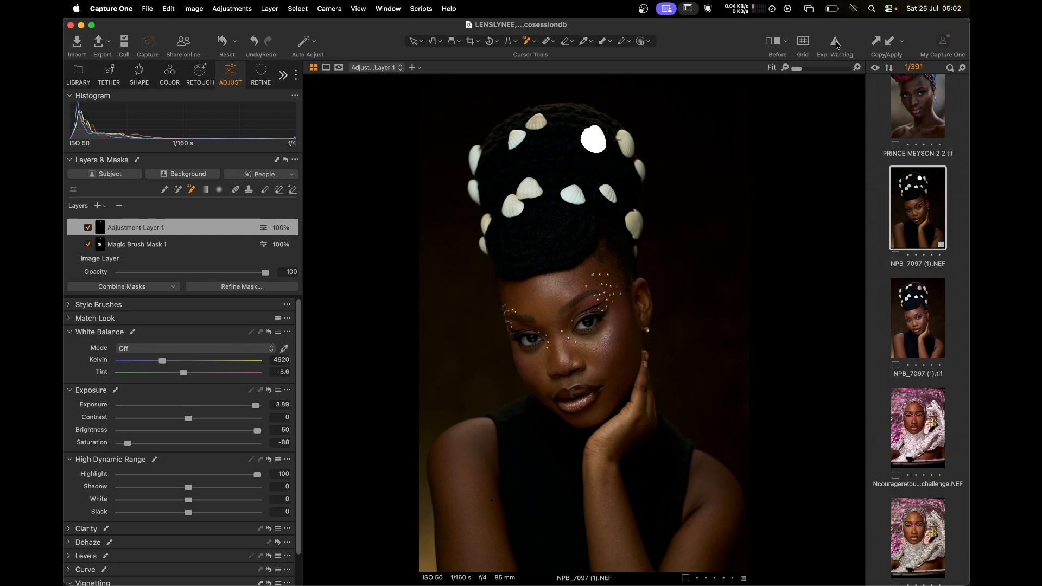
click(837, 44)
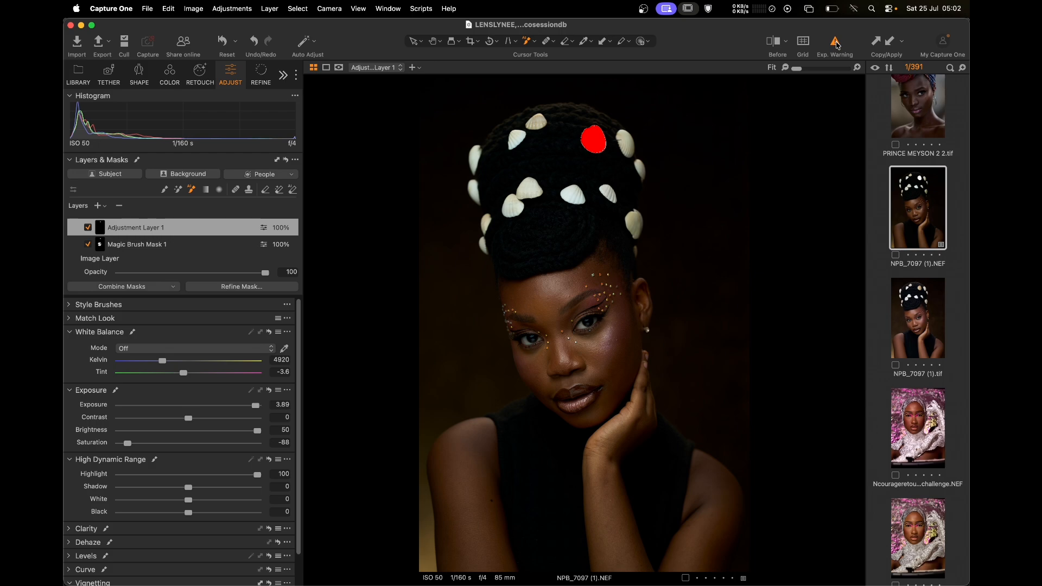
Undo the tonal and saturation changes on the shell's layer and reset all adjustments on the portrait
click(254, 40)
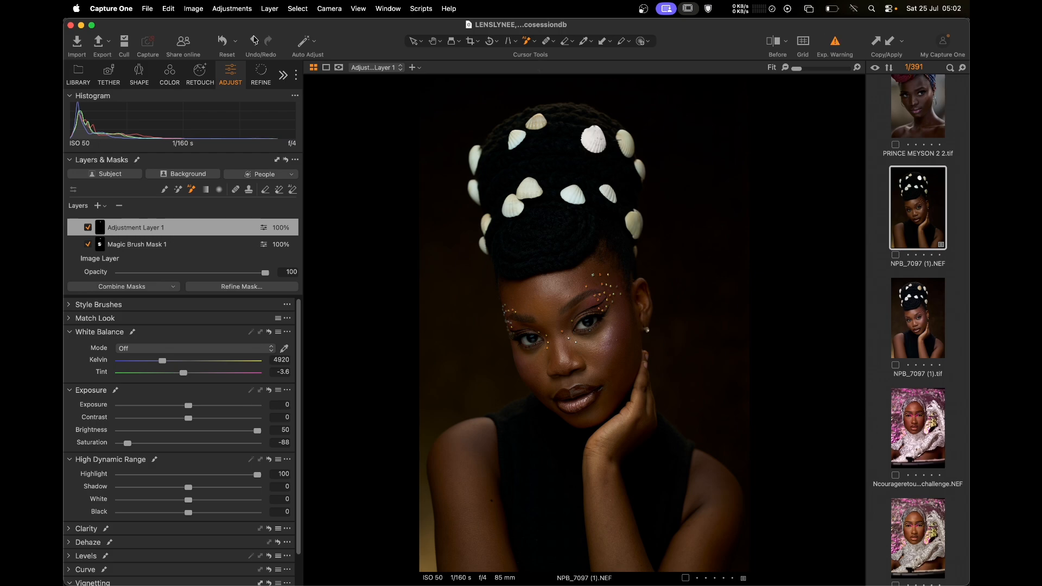
click(255, 40)
click(254, 40)
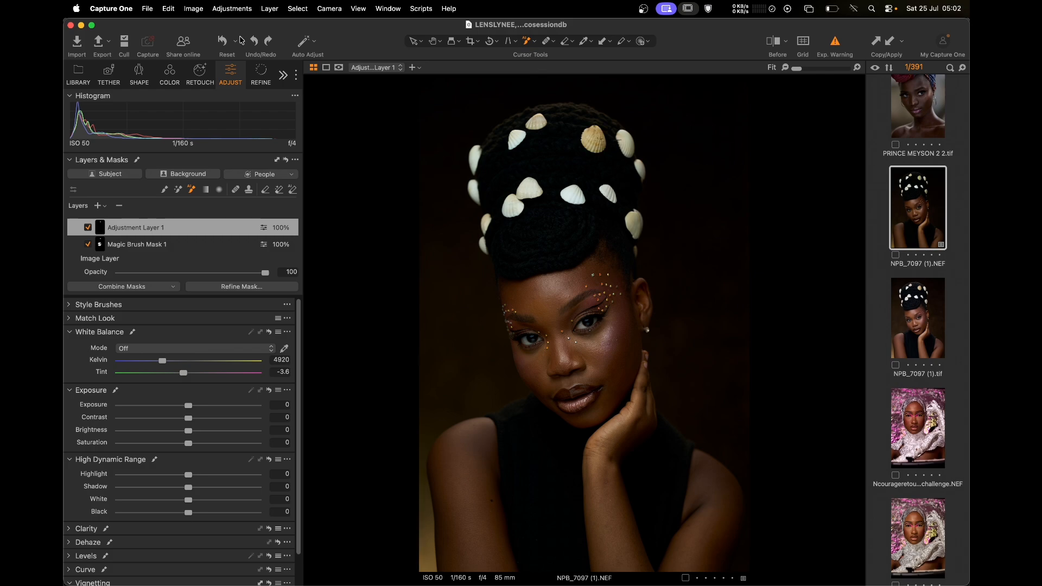
click(220, 40)
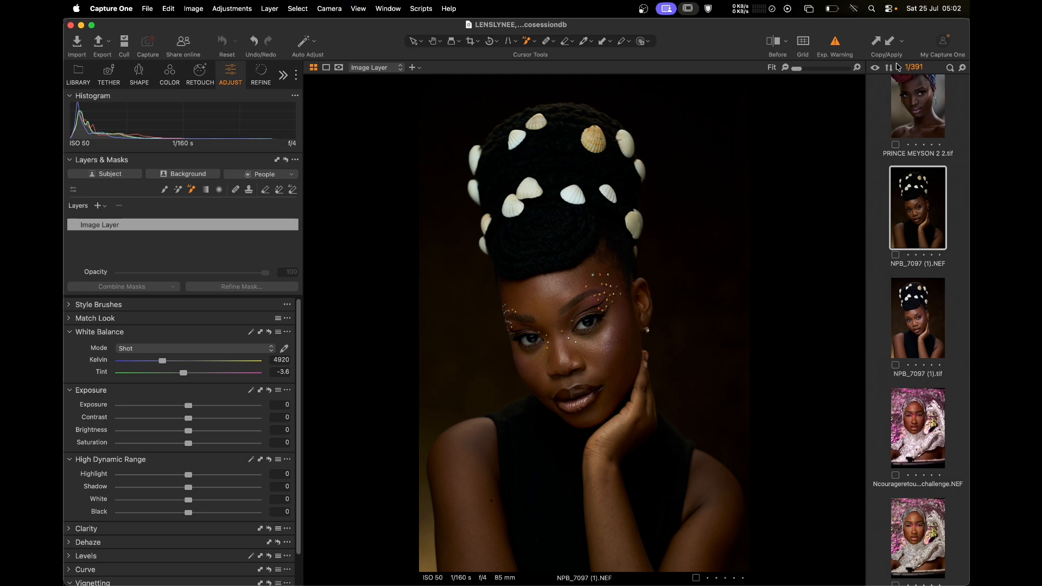
Examine the adjustment categories that can be copied from NPB_7097 (1) and applied to other images
click(902, 42)
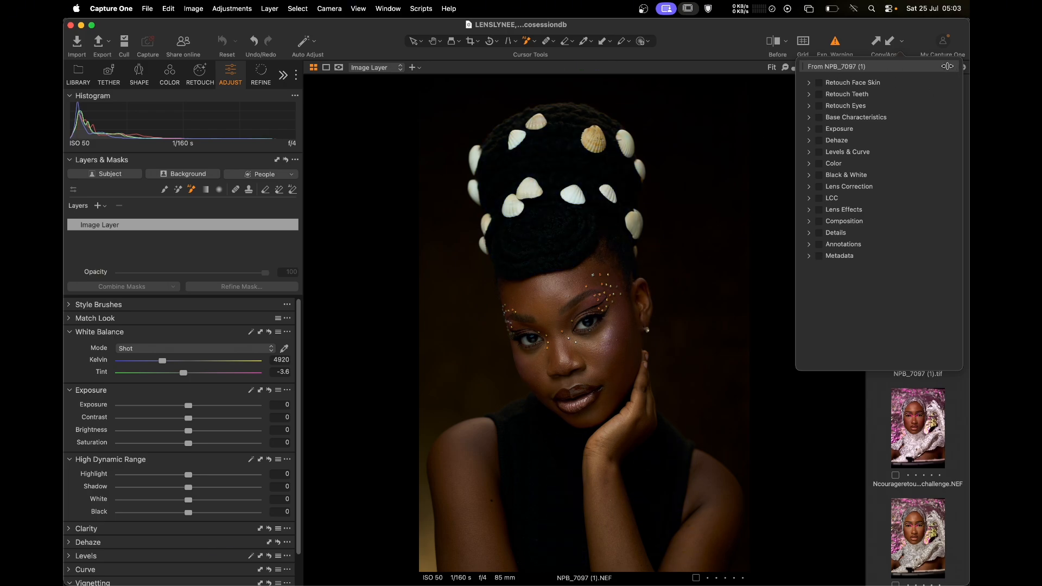
click(757, 173)
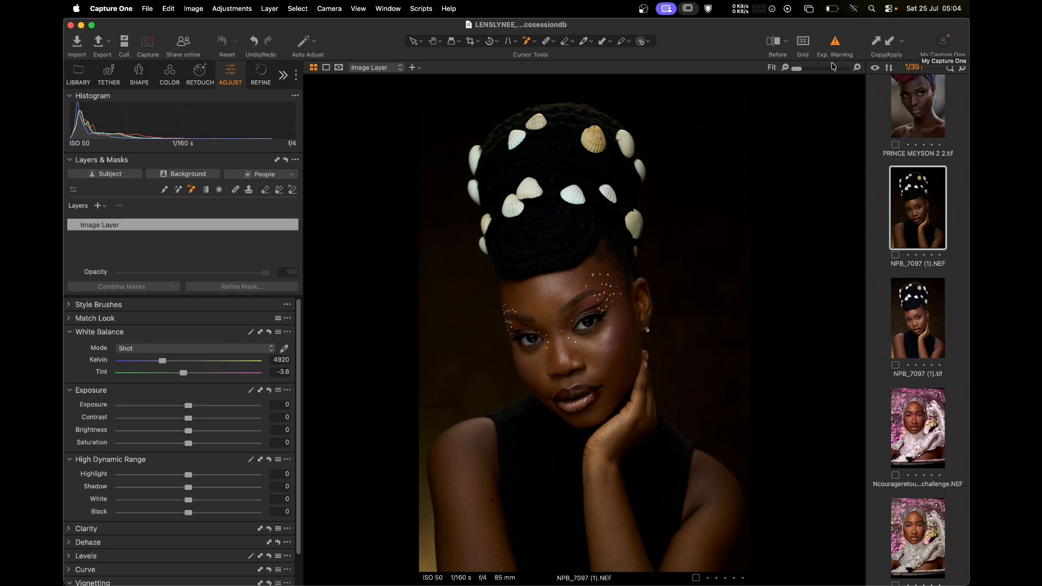
drag(808, 69, 774, 86)
Show the library tools, try a red color tag on NPB_7097 (1).tif and set its tag back to None
click(78, 73)
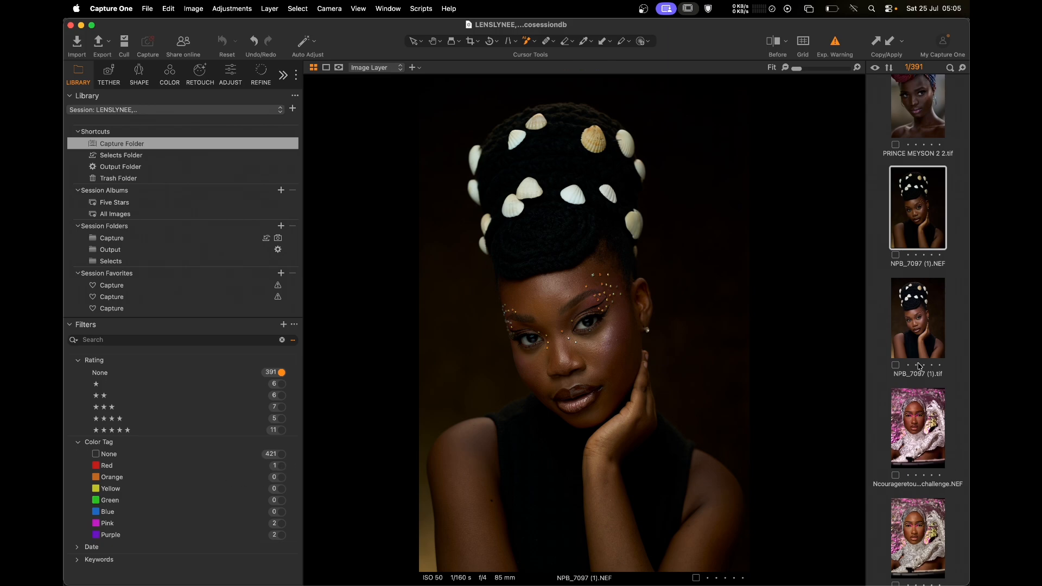
click(895, 365)
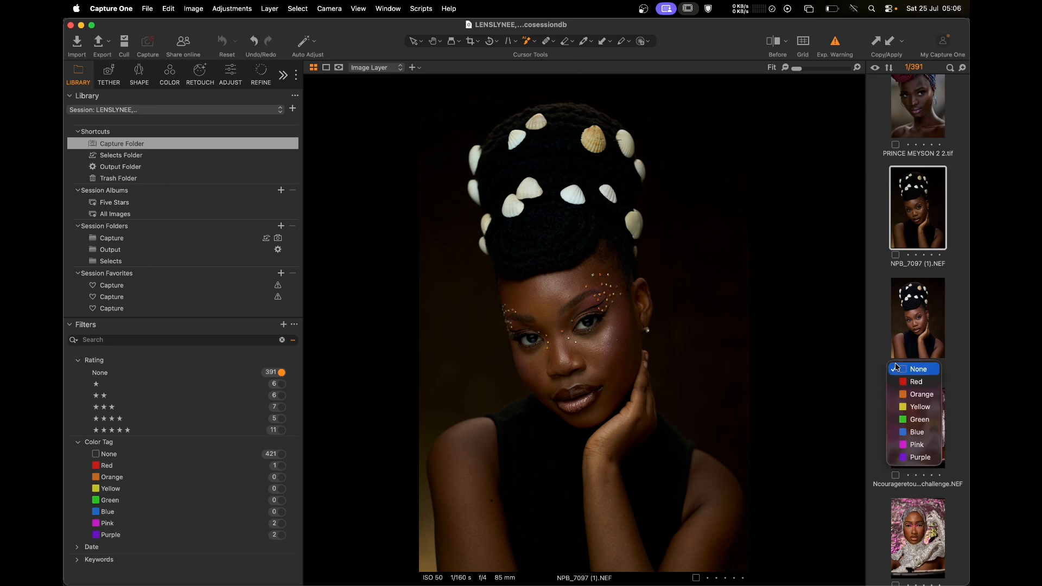
click(918, 382)
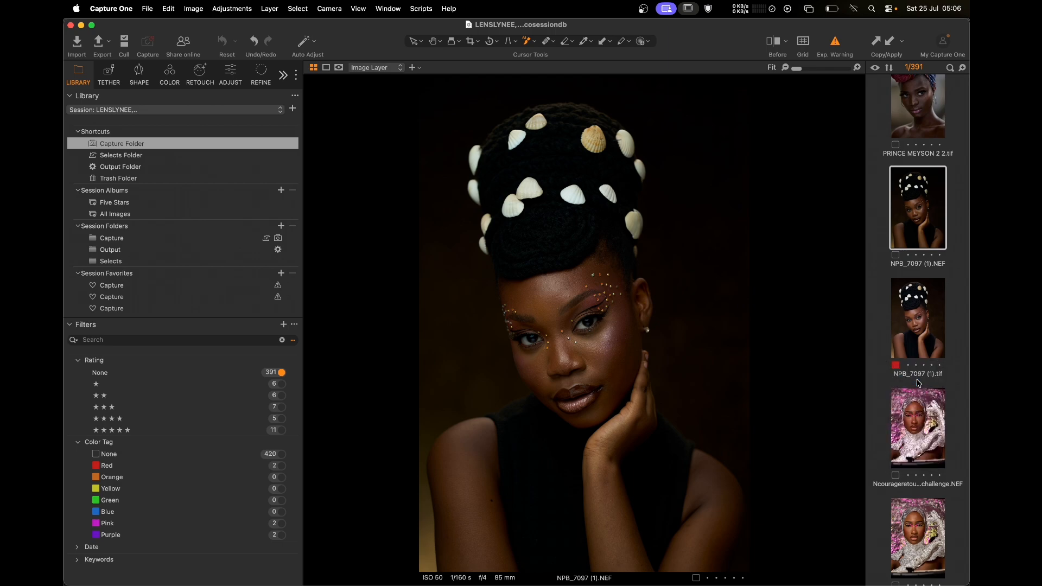
click(896, 366)
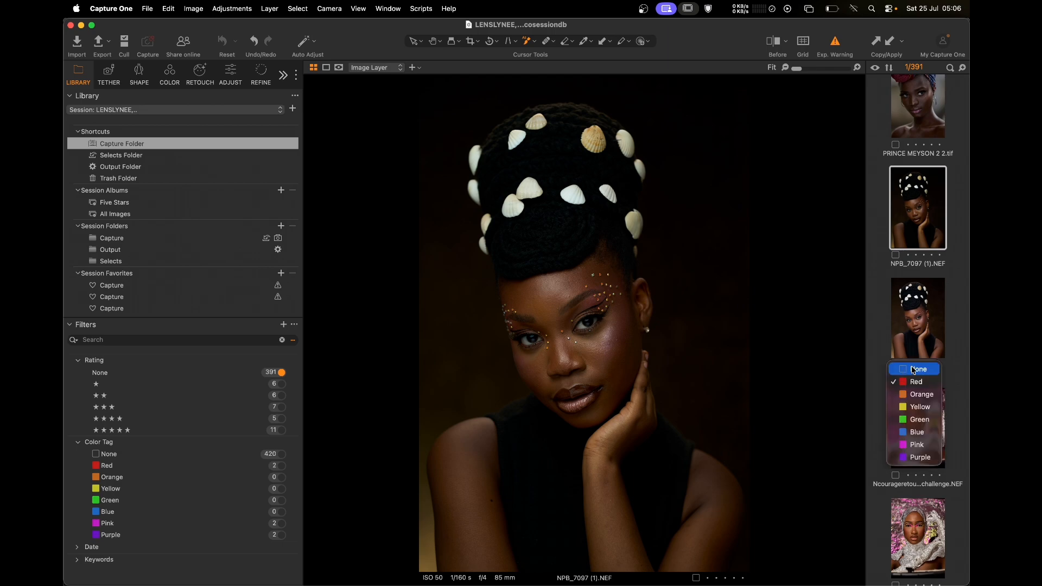
click(912, 370)
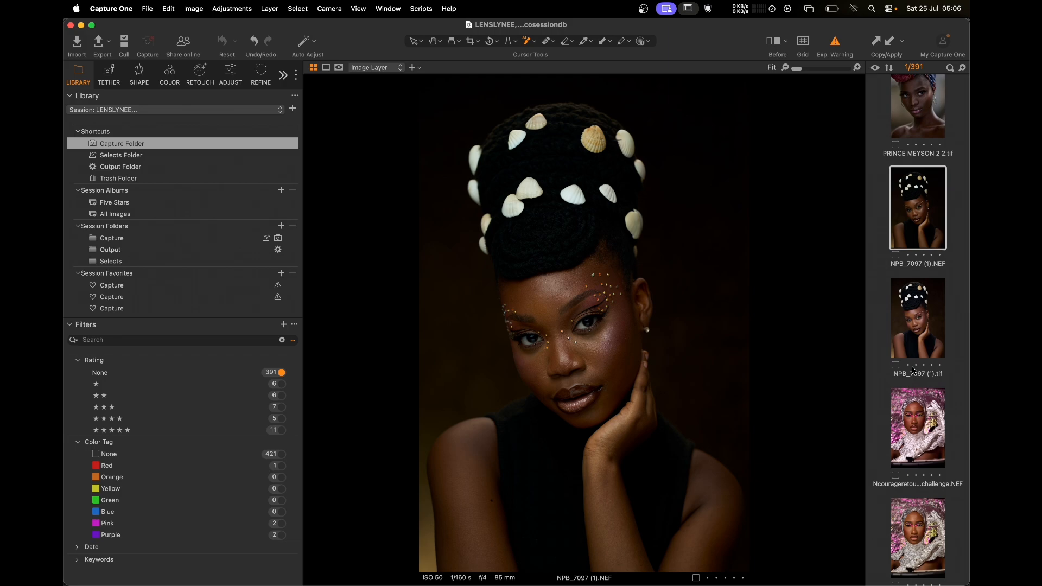
Turn off the exposure warning while viewing Ncourageretouchingchallenge.NEF and return to NPB_7097 (1).NEF
click(945, 453)
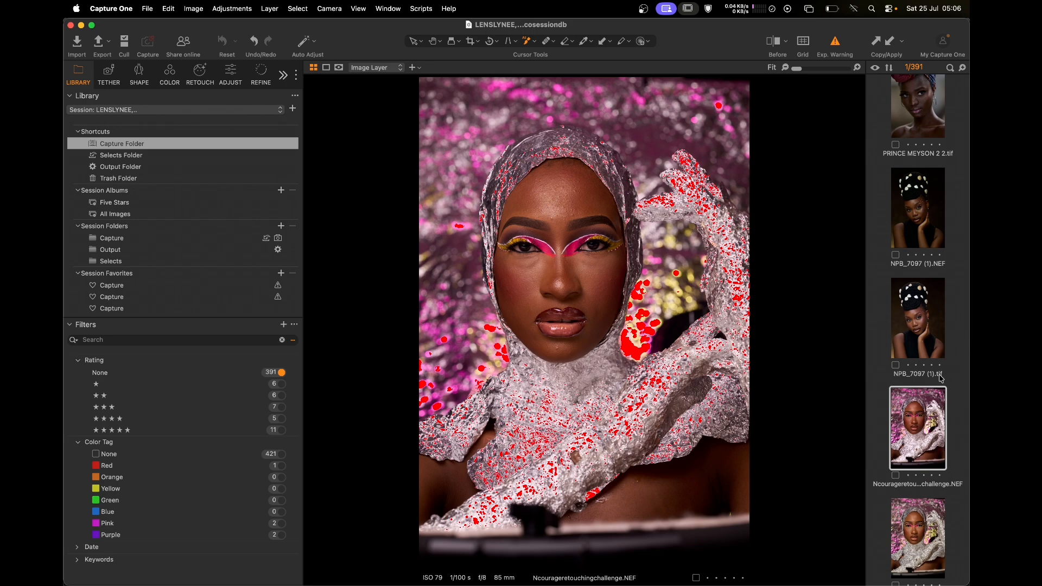
click(836, 41)
click(836, 43)
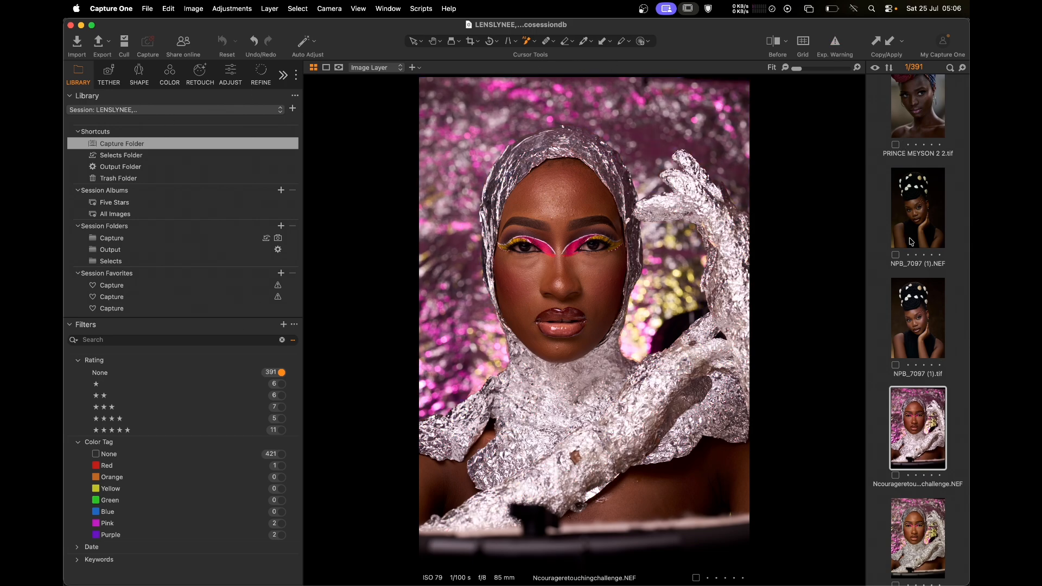
click(914, 213)
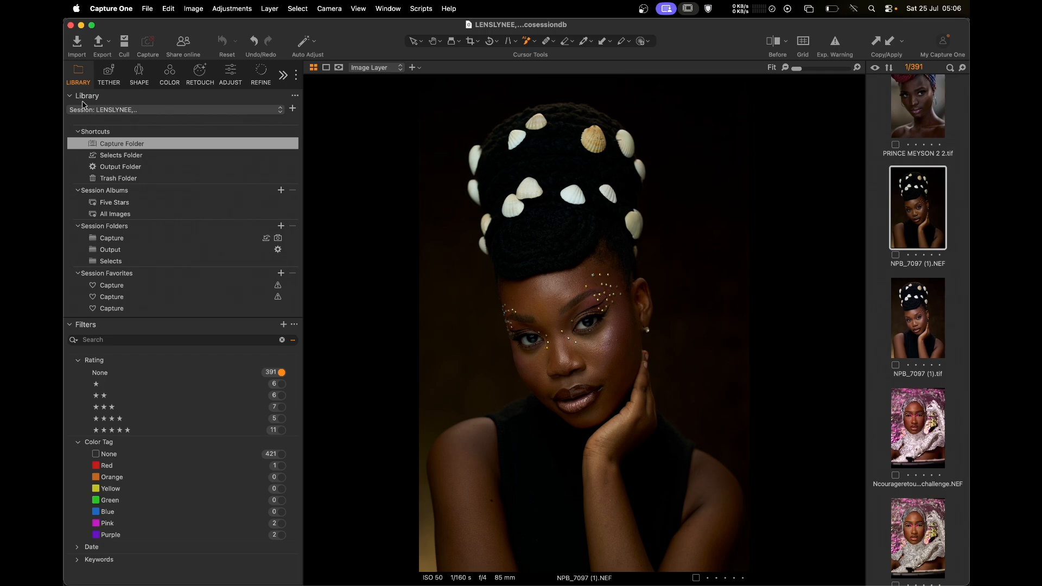
Examine the tether, shape and color tools, expanding the Base Characteristics settings
click(108, 75)
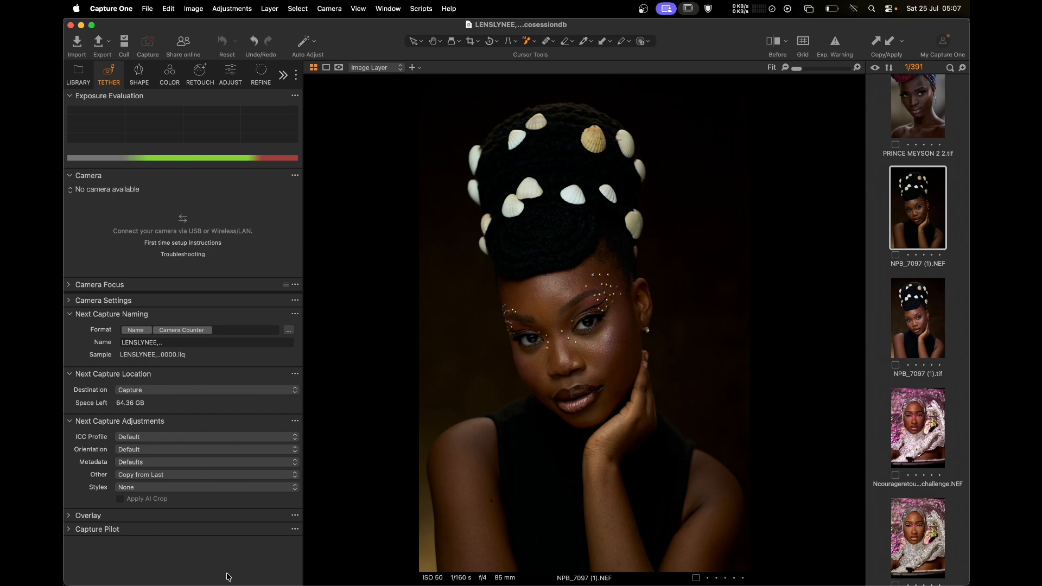
click(141, 72)
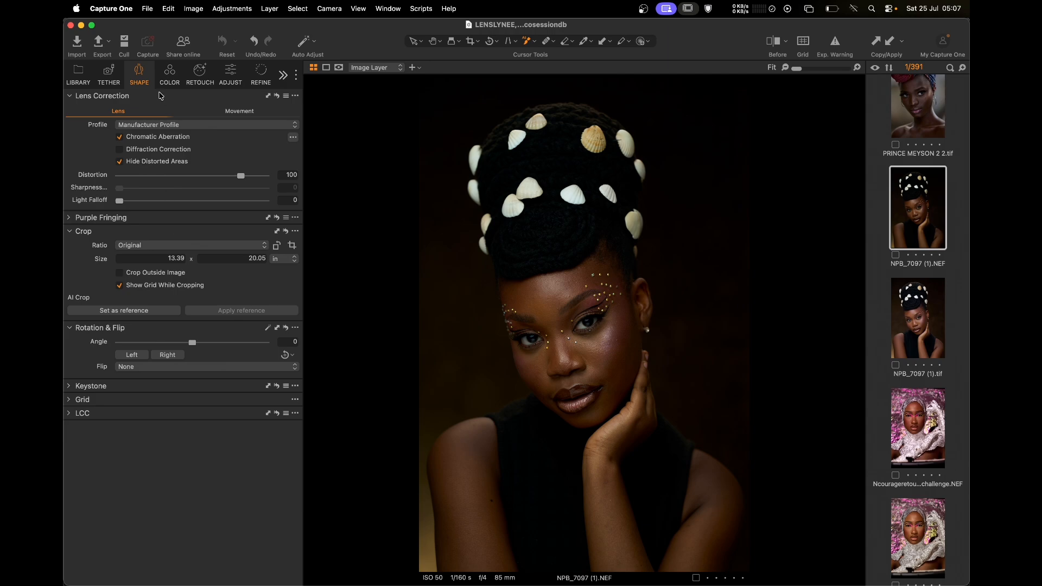
click(168, 77)
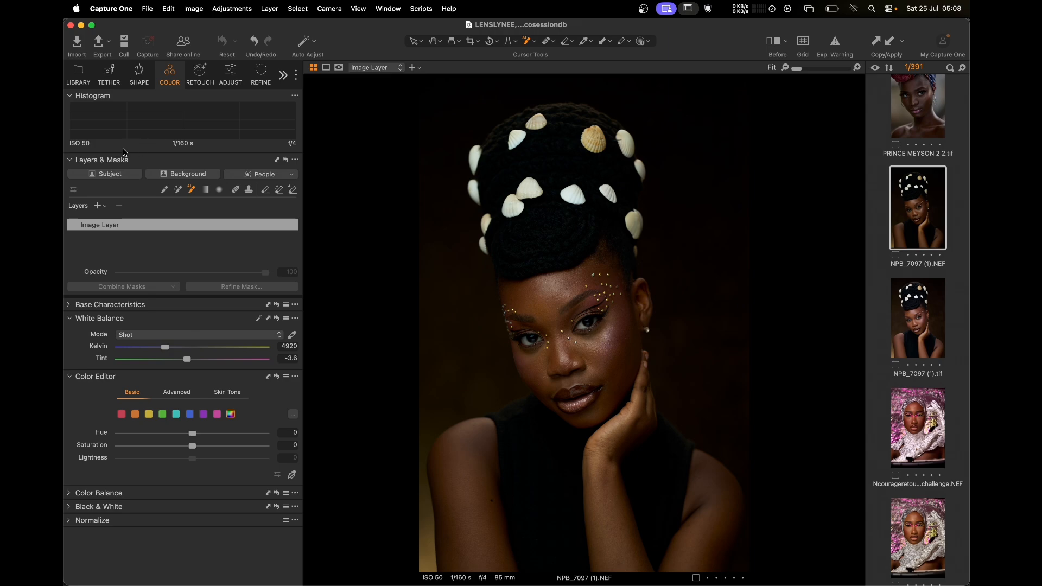
click(69, 161)
click(69, 161)
click(70, 305)
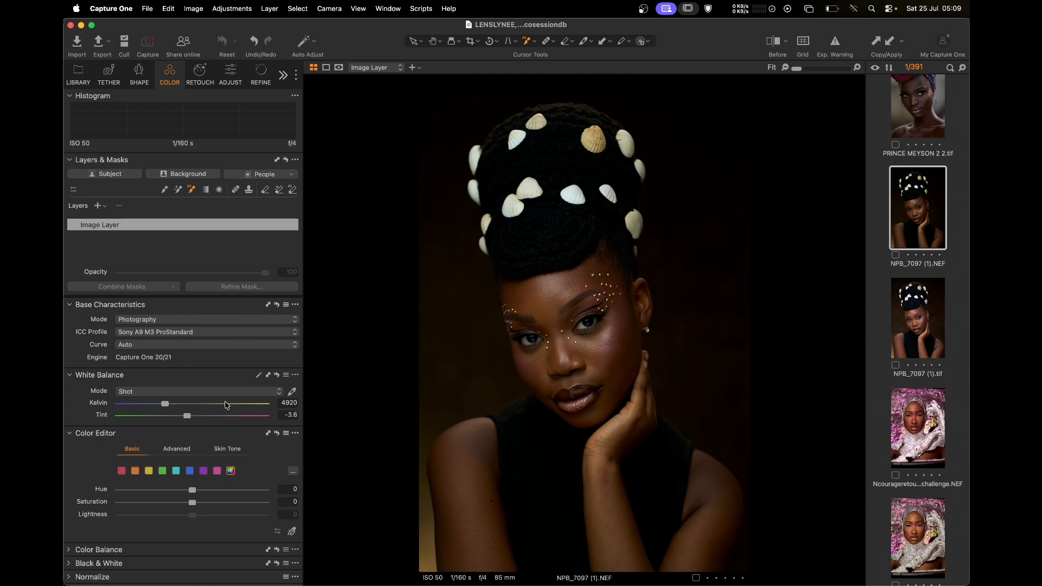
Try the Cloudy, Flash and Kelvin white balance modes on NPB_7097 (1).NEF and set a custom color temperature of 5599
click(151, 393)
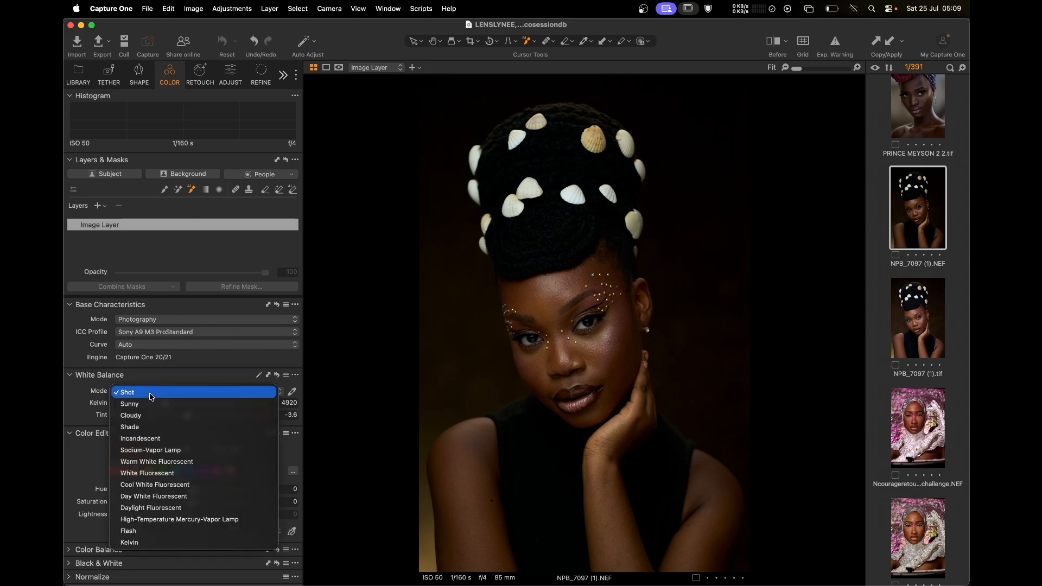
click(153, 415)
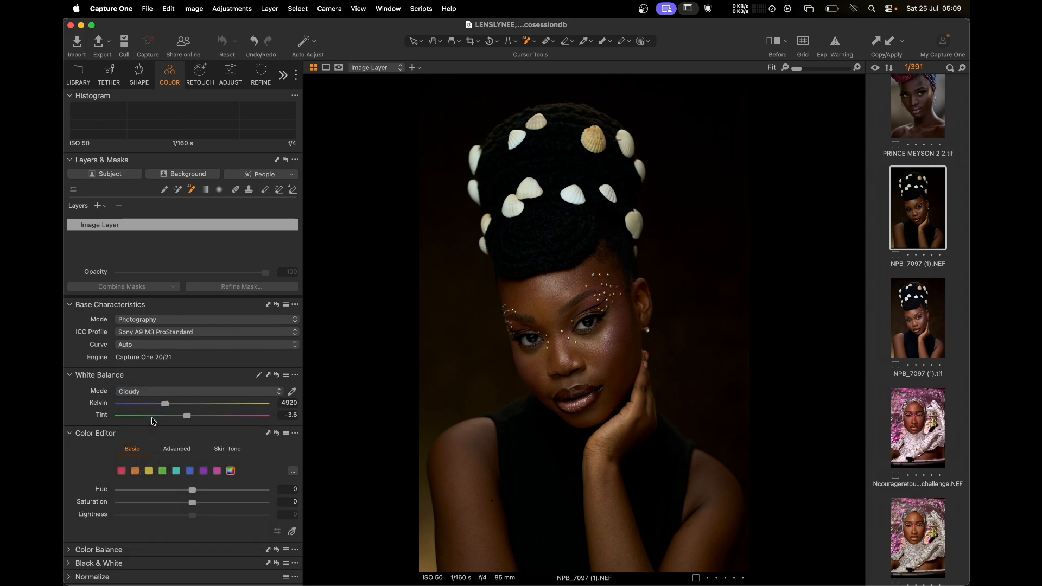
click(176, 395)
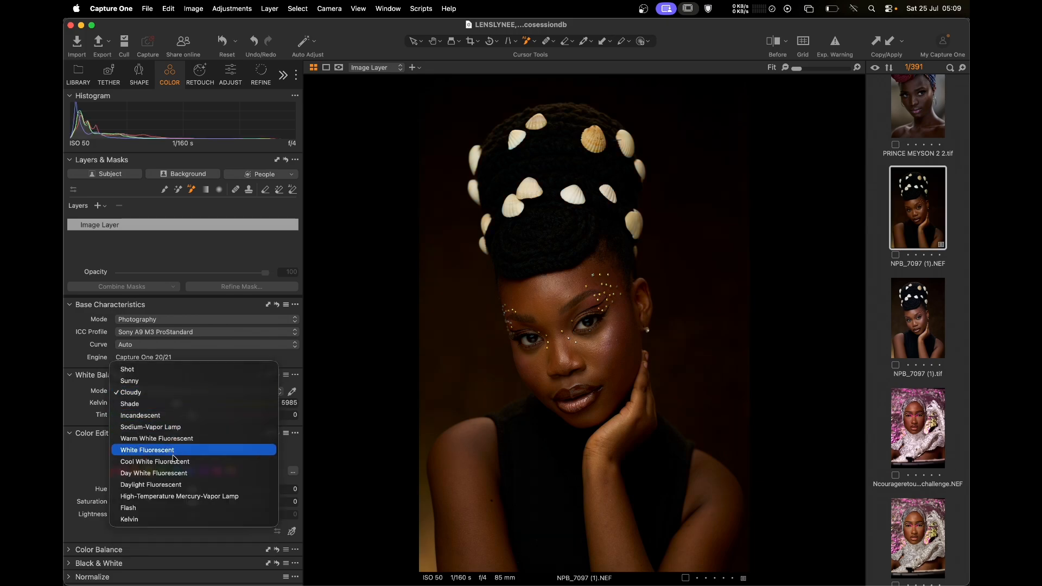
click(168, 507)
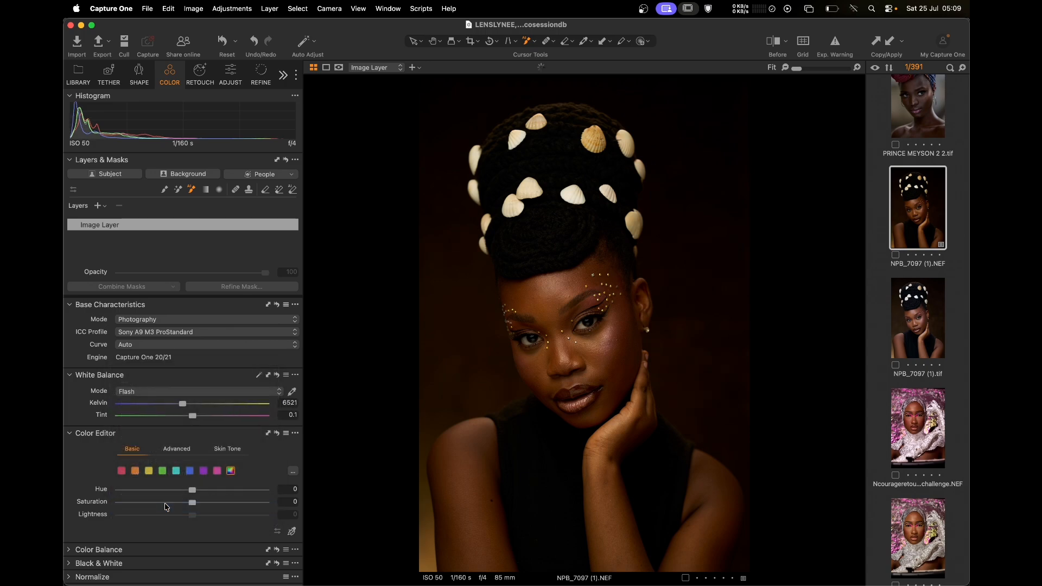
click(199, 394)
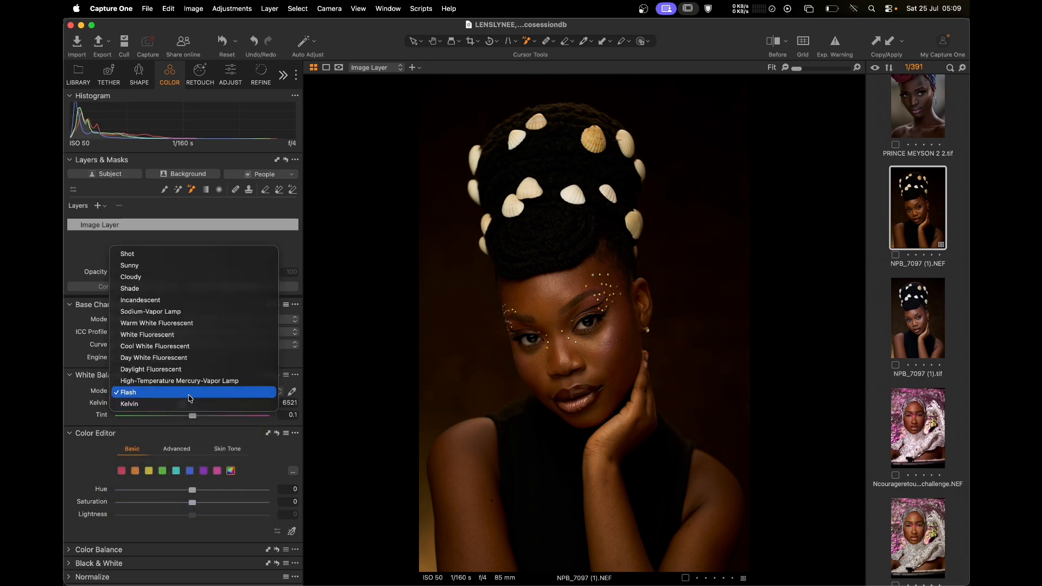
click(190, 405)
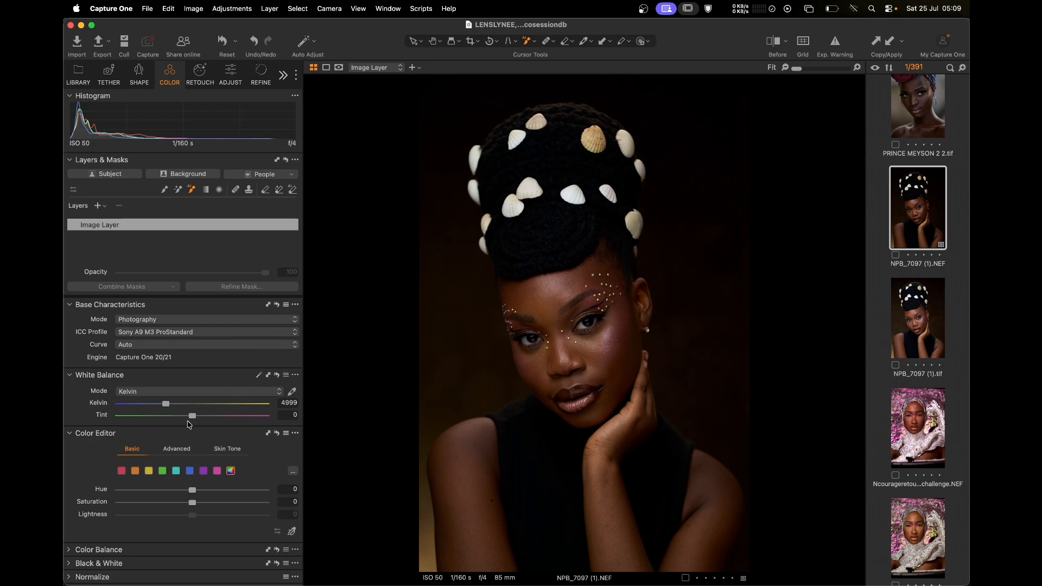
drag(166, 405, 181, 429)
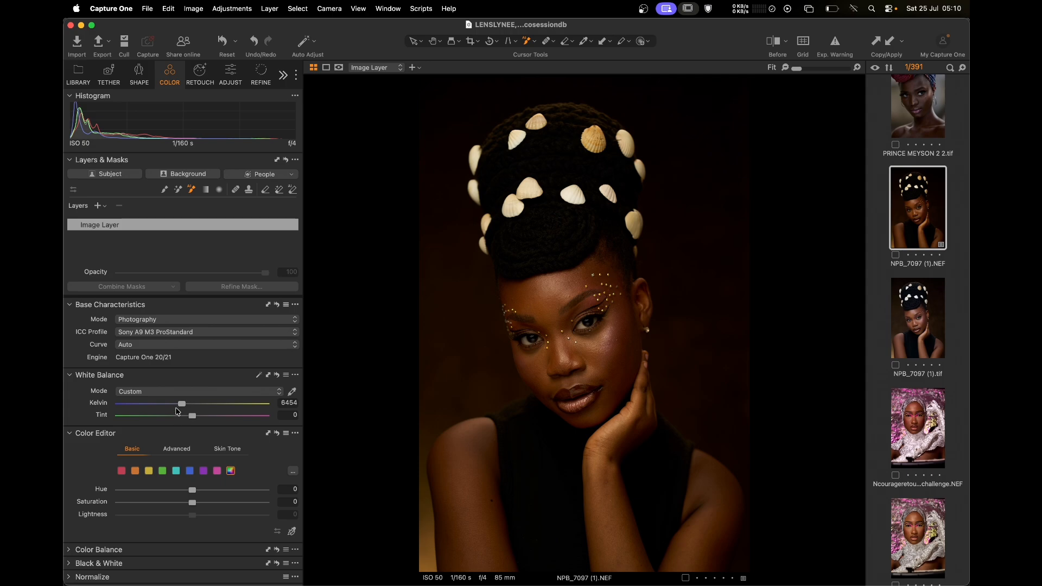
drag(174, 404, 173, 403)
Sample a skin color from the face in the Advanced color editor and look over its adjustment settings
click(170, 450)
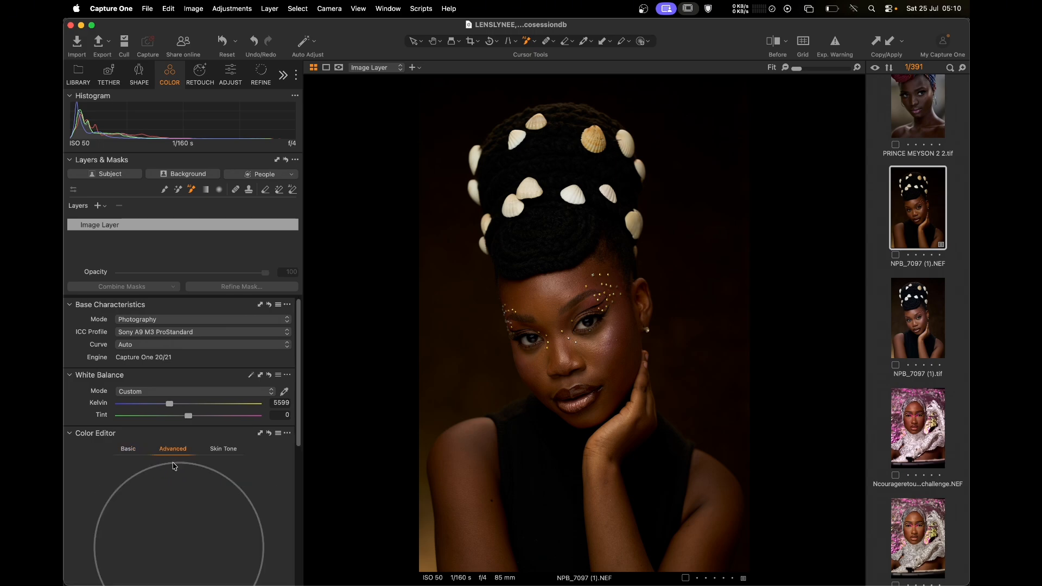
scroll(174, 465, down, 5)
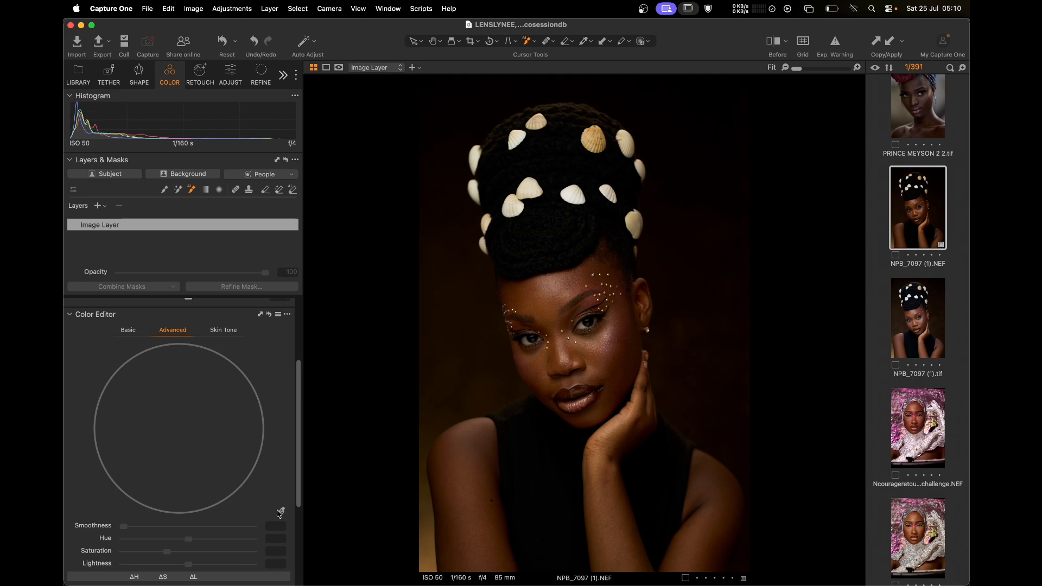
click(579, 362)
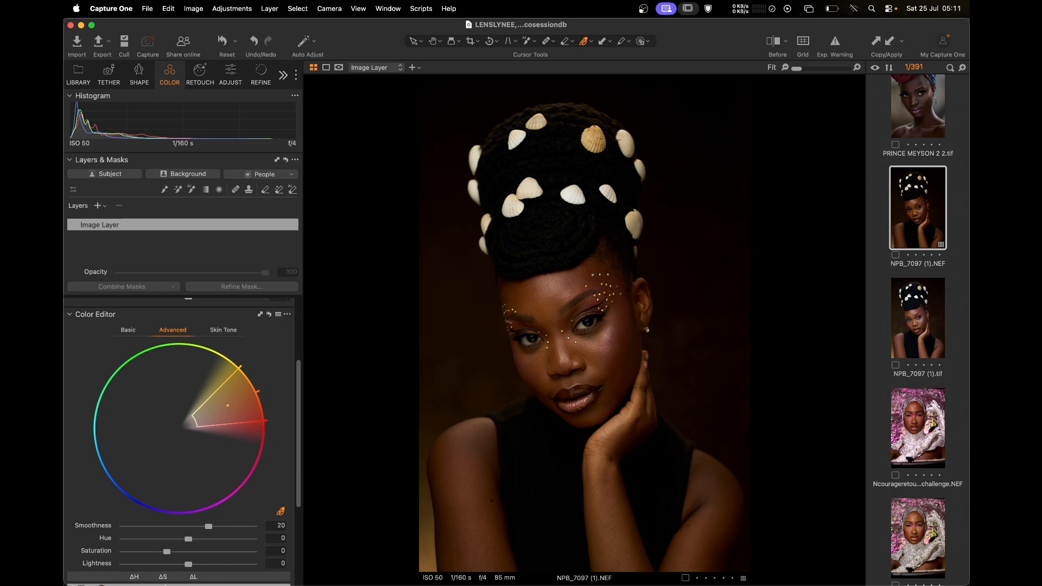
scroll(226, 542, down, 2)
scroll(181, 534, up, 6)
Sample the forehead color in the Skin Tone color editor and extend its saturation range to the rim of the color wheel
click(223, 424)
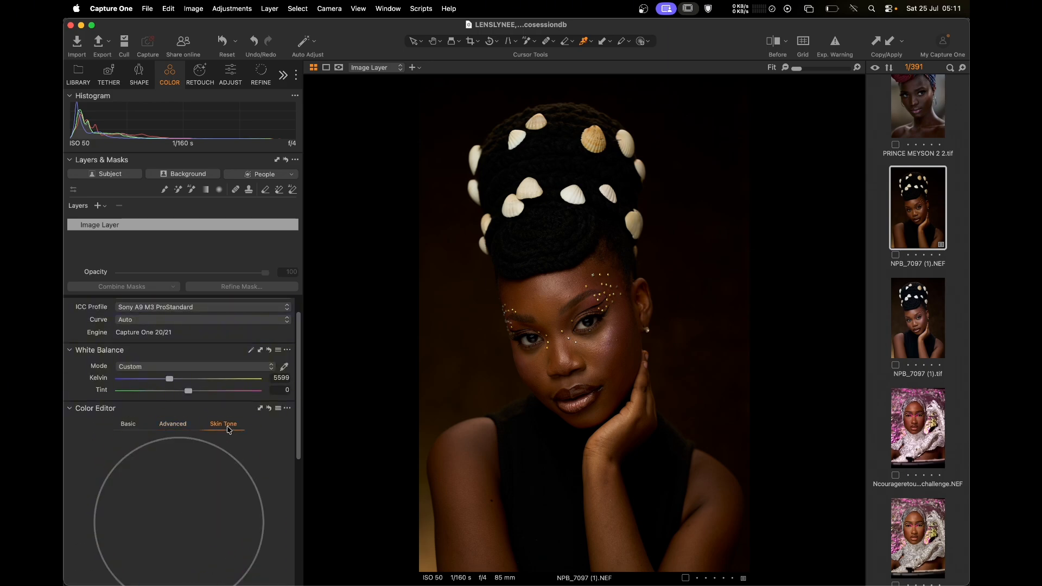
scroll(228, 473, down, 4)
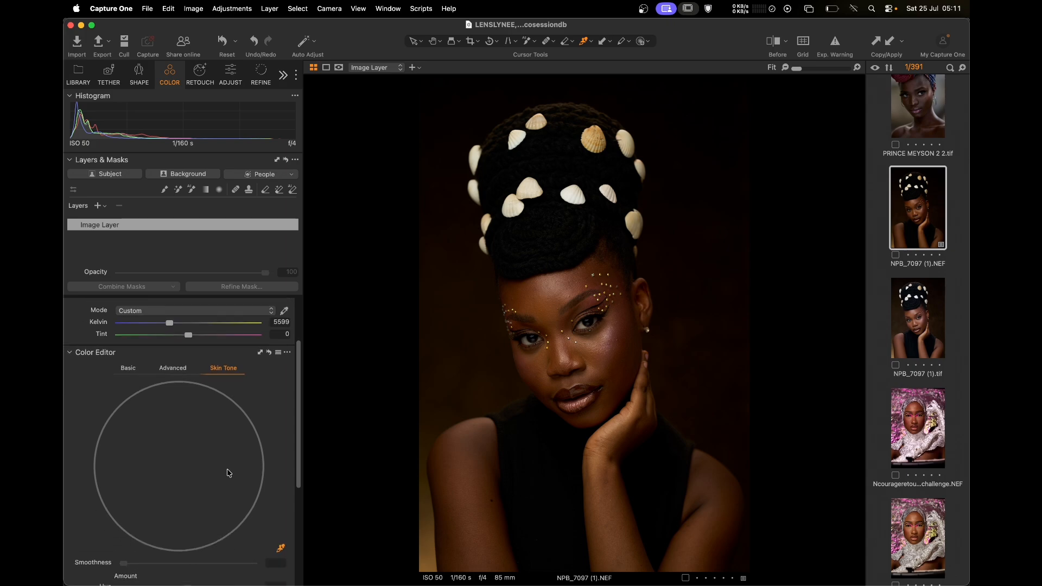
click(571, 296)
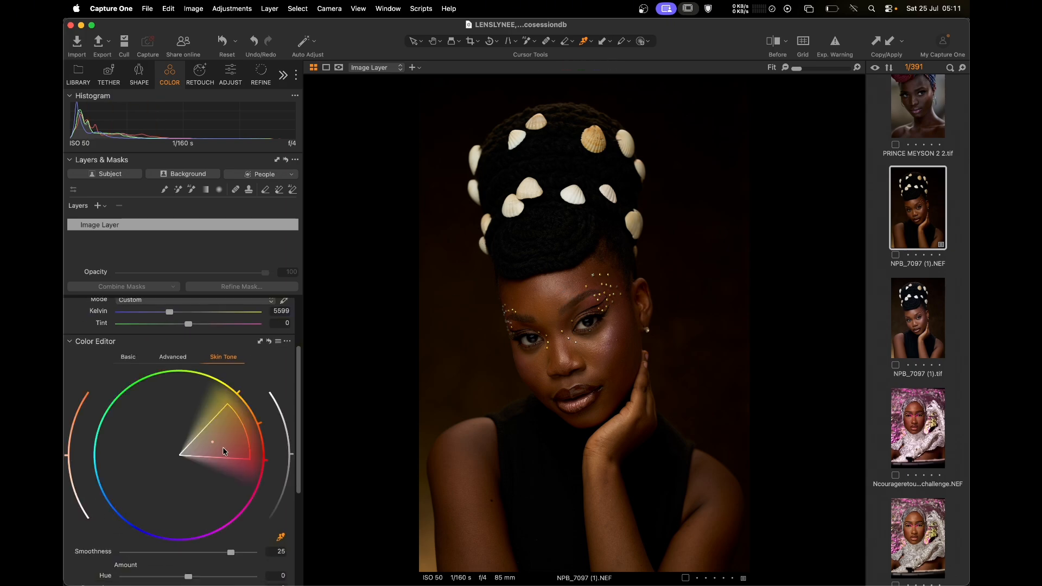
drag(246, 427, 351, 402)
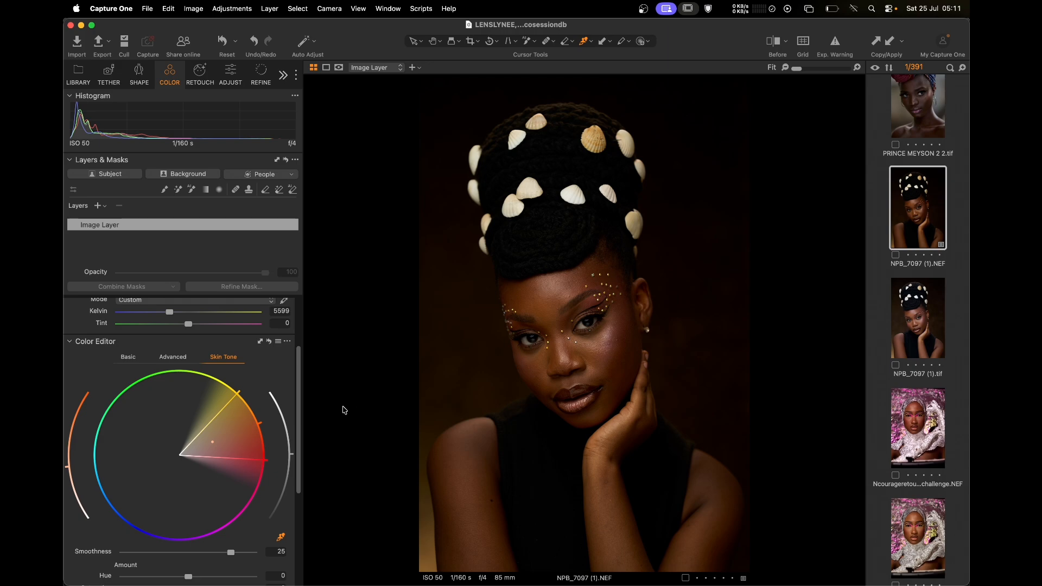
Try skin tone amounts of Hue -5, Saturation -30 and Lightness -10, and reset all adjustments of the image
scroll(273, 480, down, 3)
drag(189, 526, 68, 541)
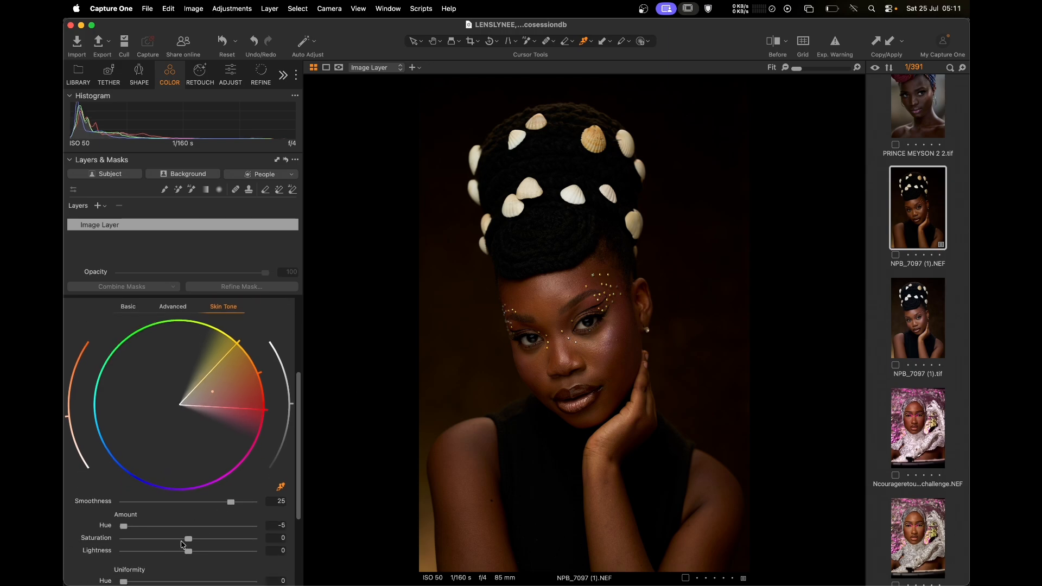
drag(188, 538, 64, 543)
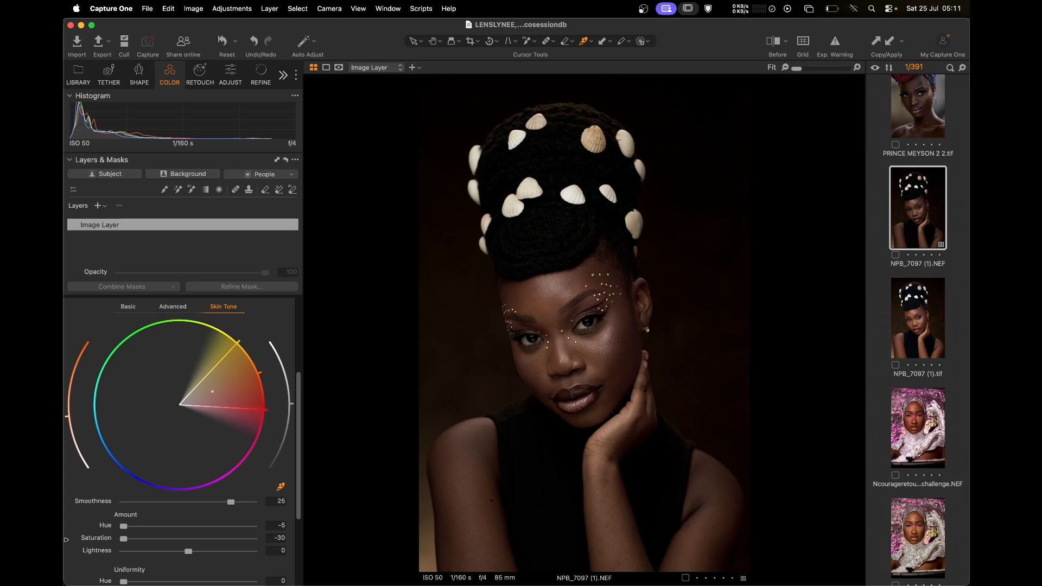
drag(188, 551, 109, 554)
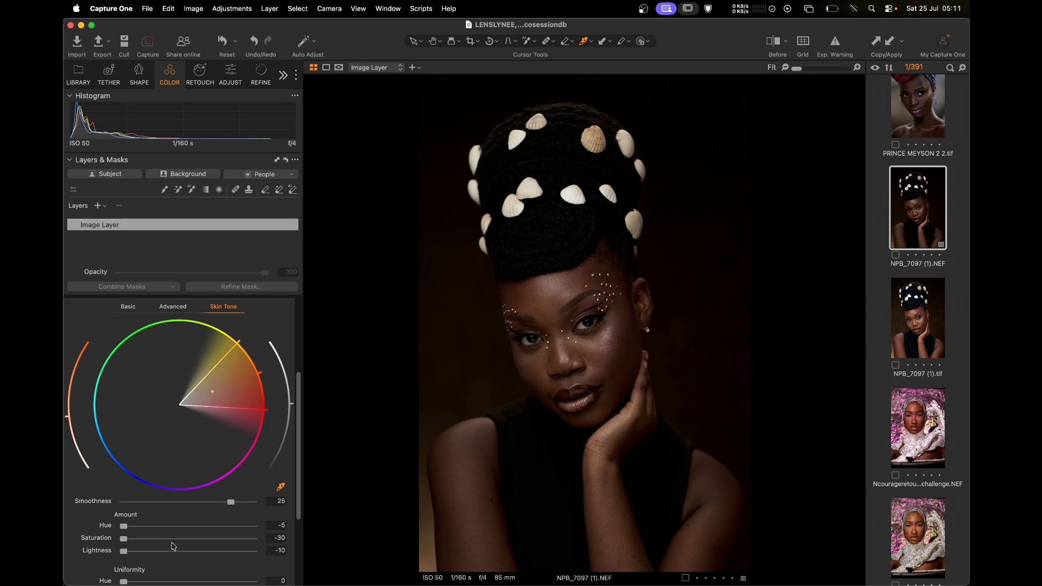
click(222, 41)
Expand Color Balance and examine its Master, 3-Way, Shadow, Midtone and Highlight color wheels
scroll(191, 383, down, 5)
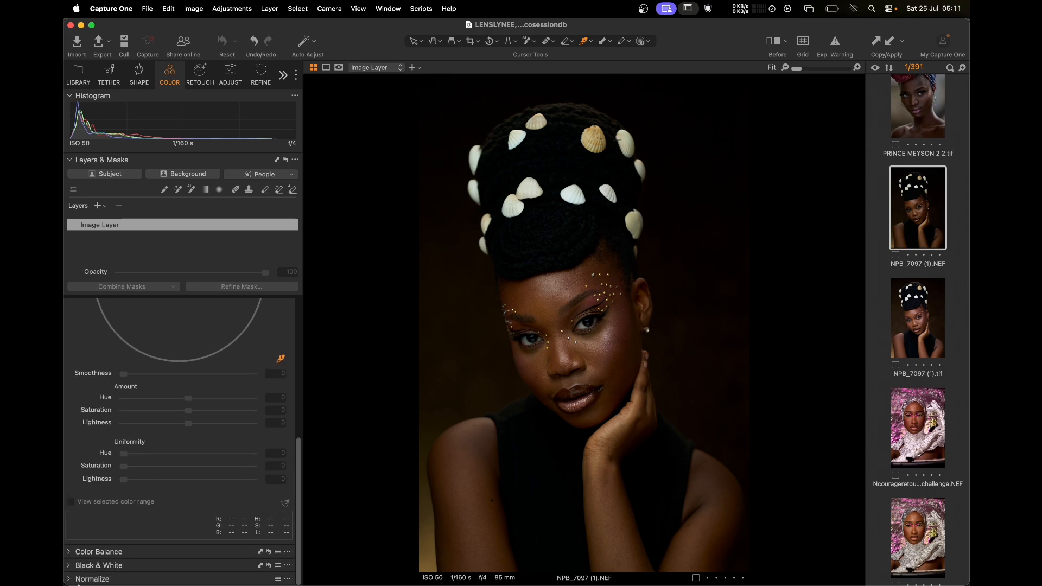
click(67, 553)
scroll(114, 523, down, 6)
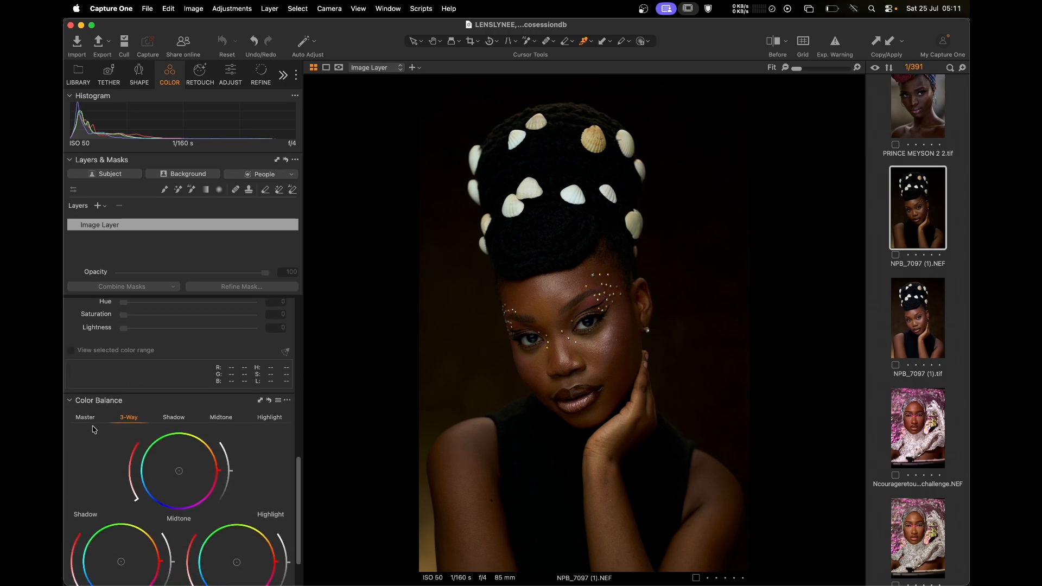
click(98, 419)
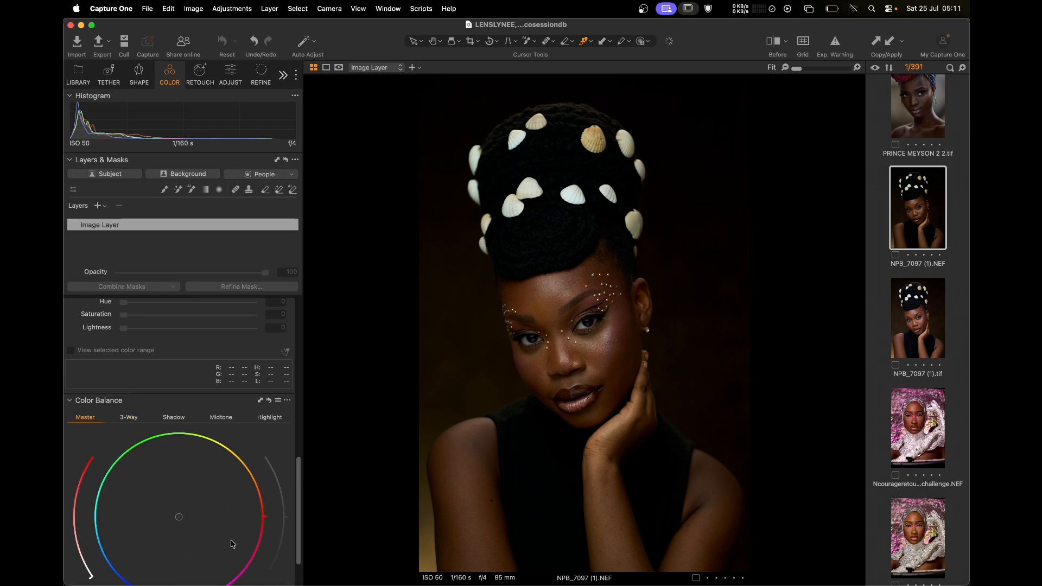
click(130, 417)
scroll(140, 504, down, 2)
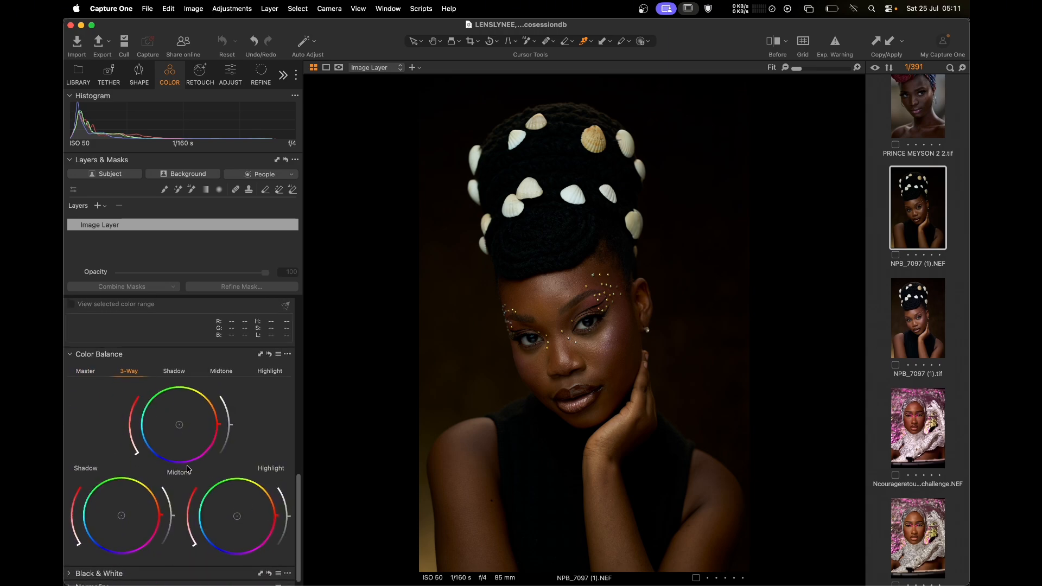
click(172, 372)
click(227, 375)
click(266, 374)
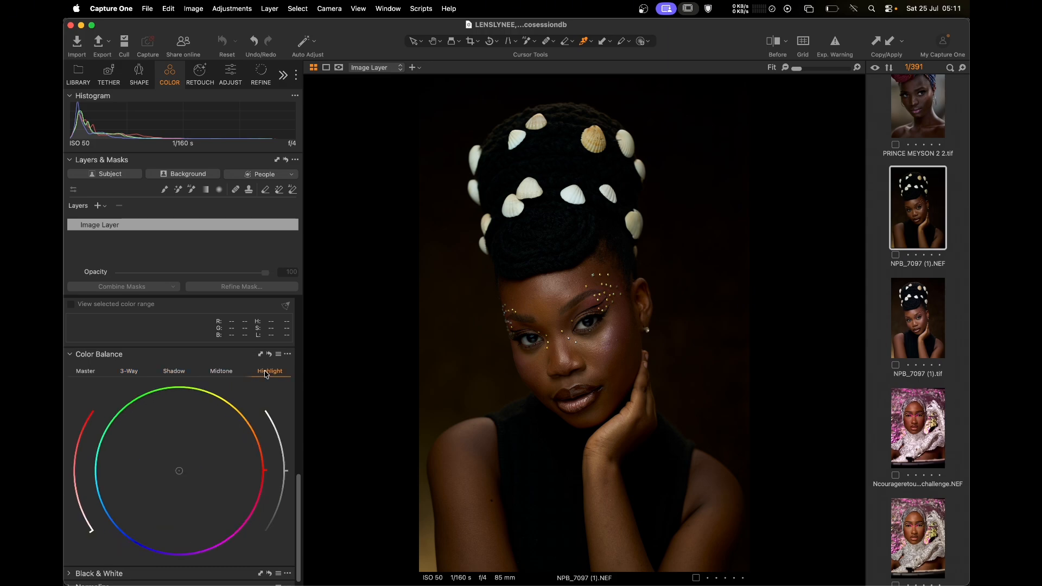
Try the Black & White conversion on the portrait, turn it off again and collapse its settings
scroll(179, 462, down, 1)
click(69, 567)
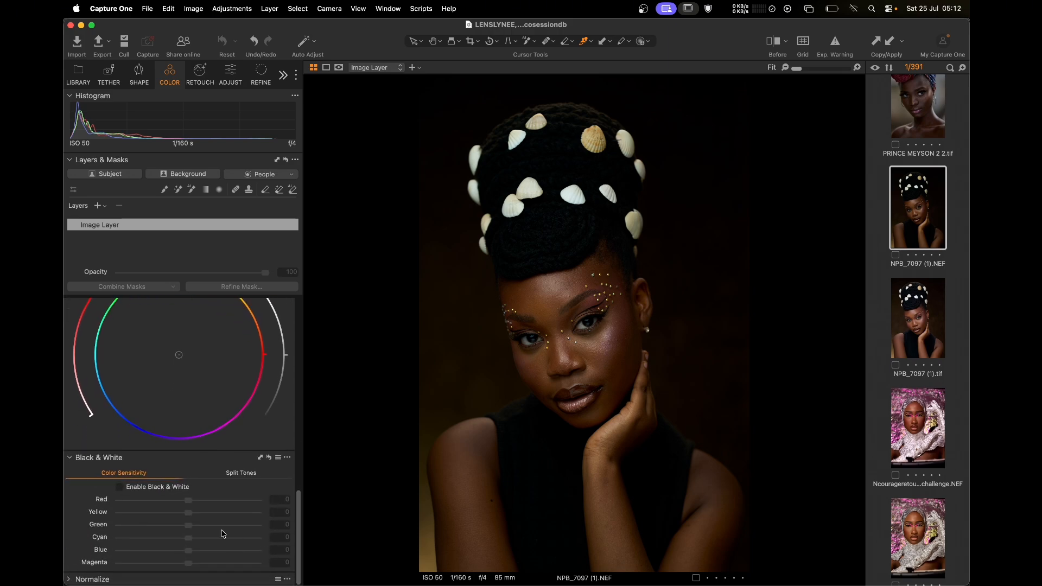
click(119, 487)
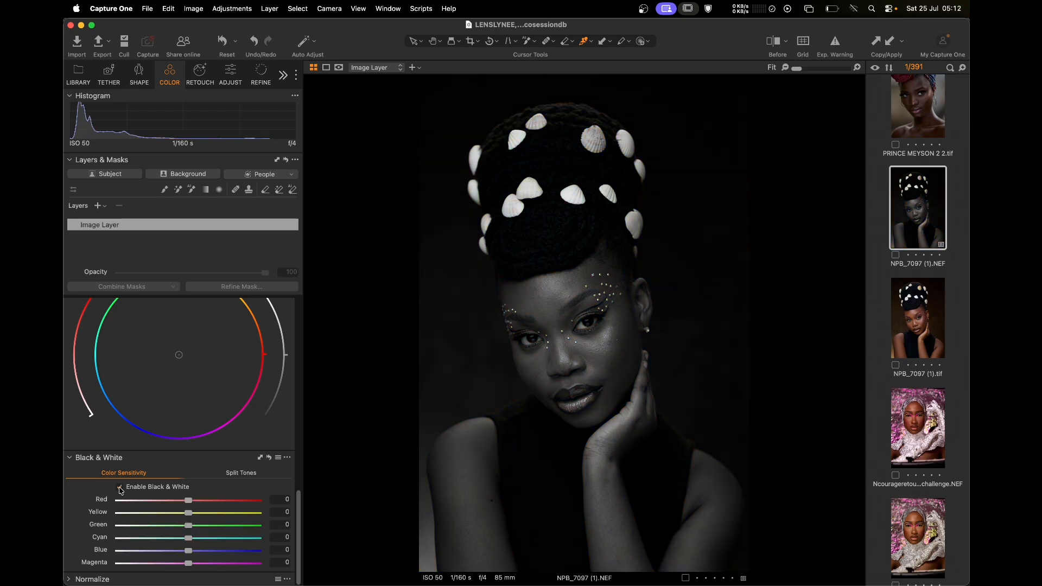
click(120, 488)
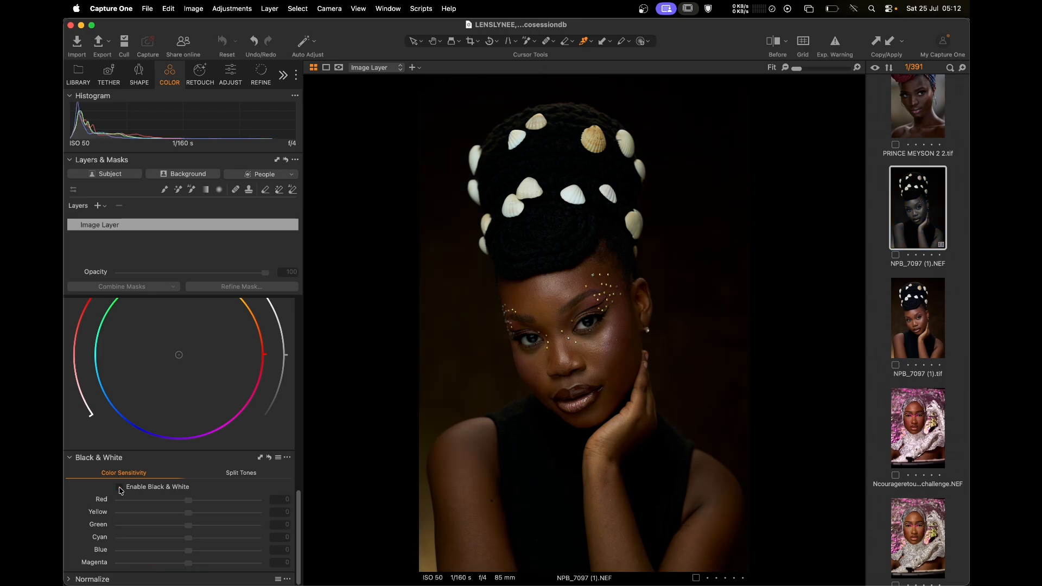
click(69, 458)
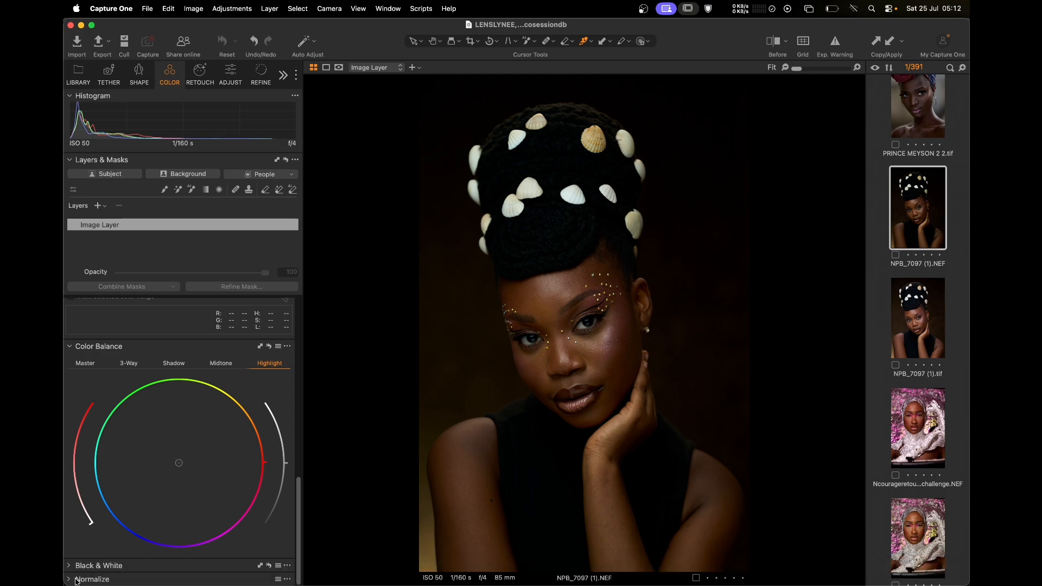
Expand the Normalize settings and review the color tools from the end of the list back to Base Characteristics
click(72, 579)
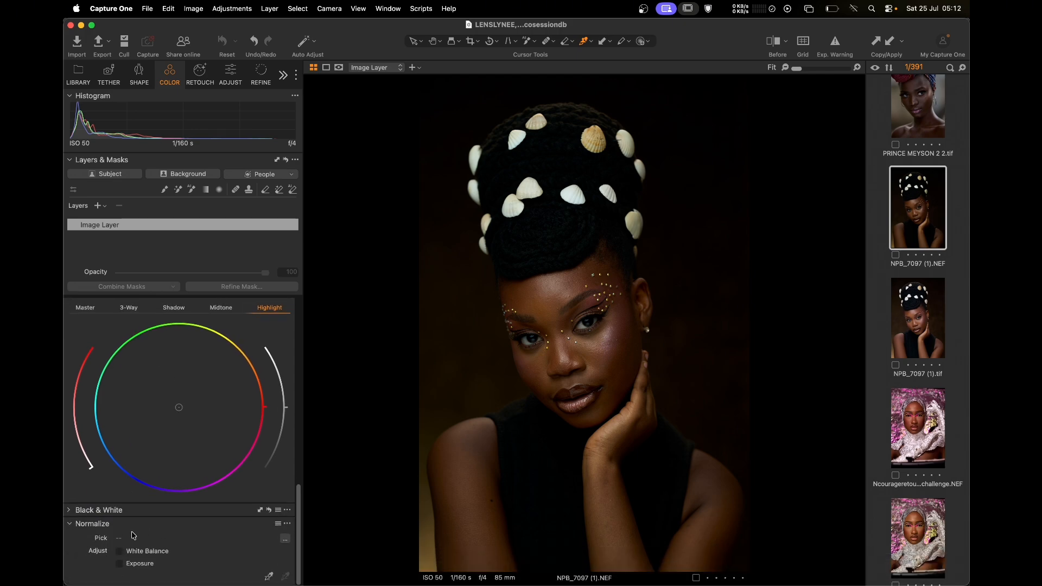
scroll(219, 349, up, 1)
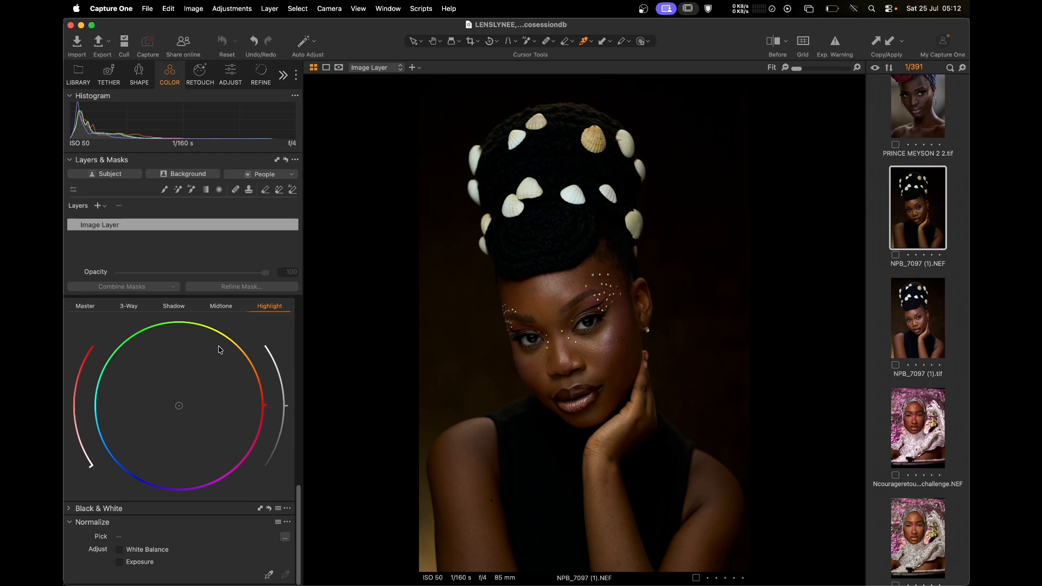
scroll(219, 350, down, 4)
scroll(218, 350, up, 5)
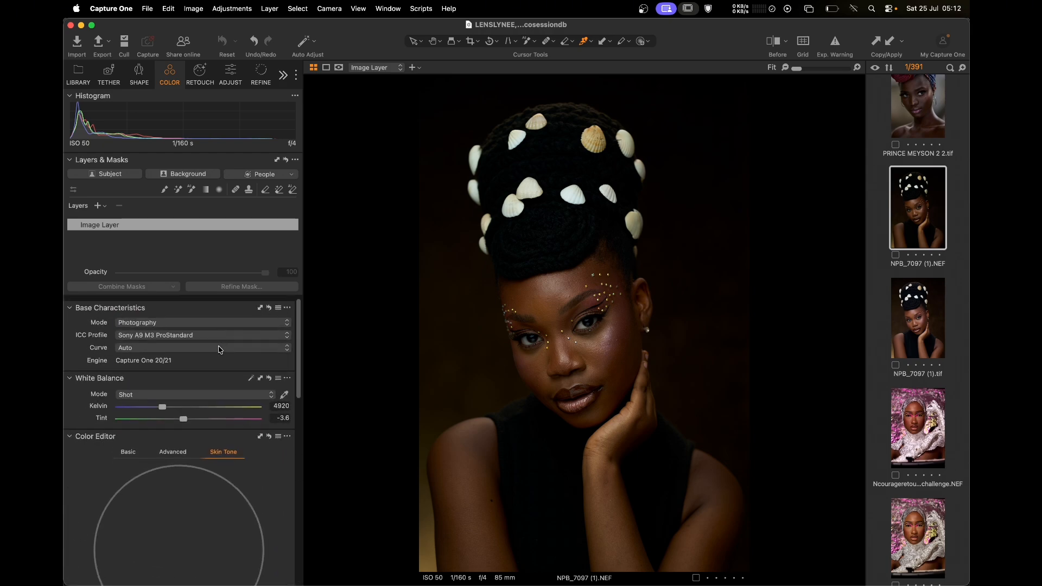
Retouch the detected face by setting Blemishes to 100 and Dark Circles to 100
click(198, 75)
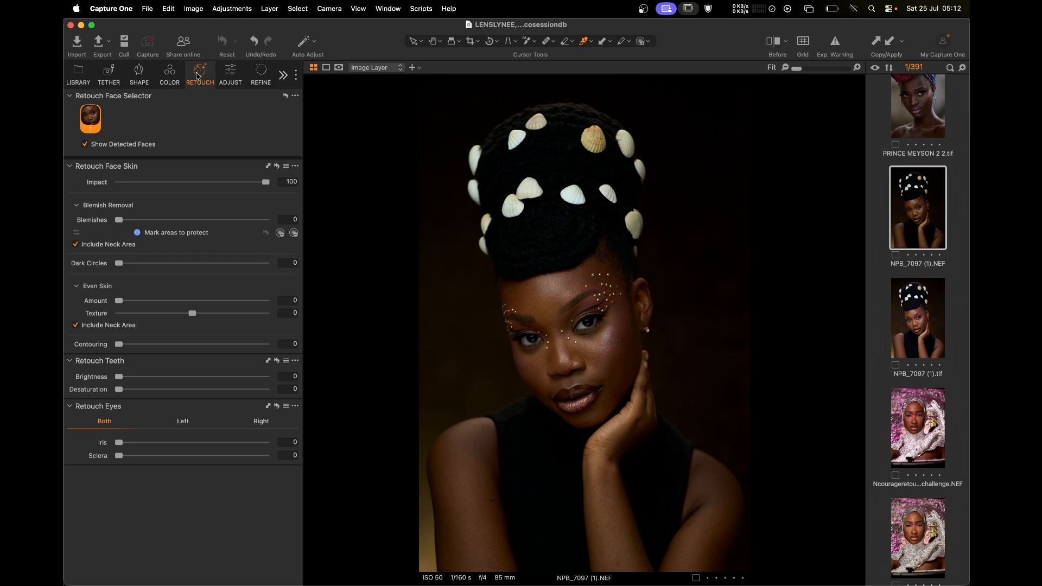
drag(137, 223, 269, 222)
click(135, 264)
drag(135, 265, 306, 262)
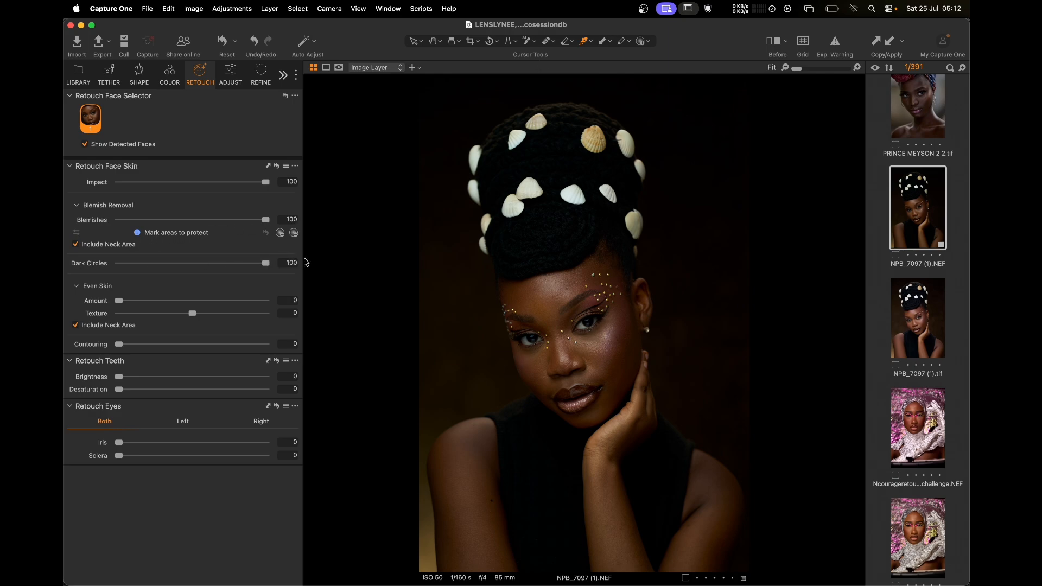
Set the Even Skin Amount and Texture to 100 and keep Contouring at 0
drag(144, 303, 185, 324)
drag(217, 301, 318, 305)
drag(190, 315, 331, 317)
drag(145, 346, 65, 417)
Set the teeth Brightness to 44 and Desaturation to 100, and increase the Iris and Sclera retouching for both eyes
drag(135, 379, 184, 382)
drag(119, 389, 273, 398)
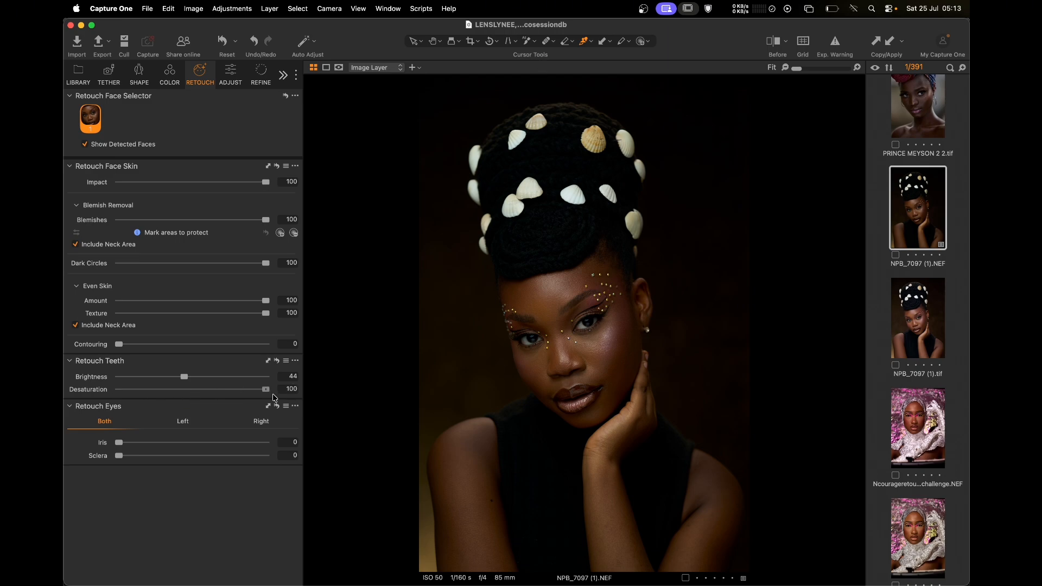
mouse_move(127, 445)
mouse_down()
mouse_move(207, 443)
mouse_move(256, 456)
mouse_move(213, 456)
mouse_move(296, 458)
mouse_move(263, 456)
mouse_up()
click(180, 456)
Examine the Adjust tools, including White Balance, Exposure, High Dynamic Range, Clarity, Dehaze, Levels, Curve and Vignetting
click(231, 72)
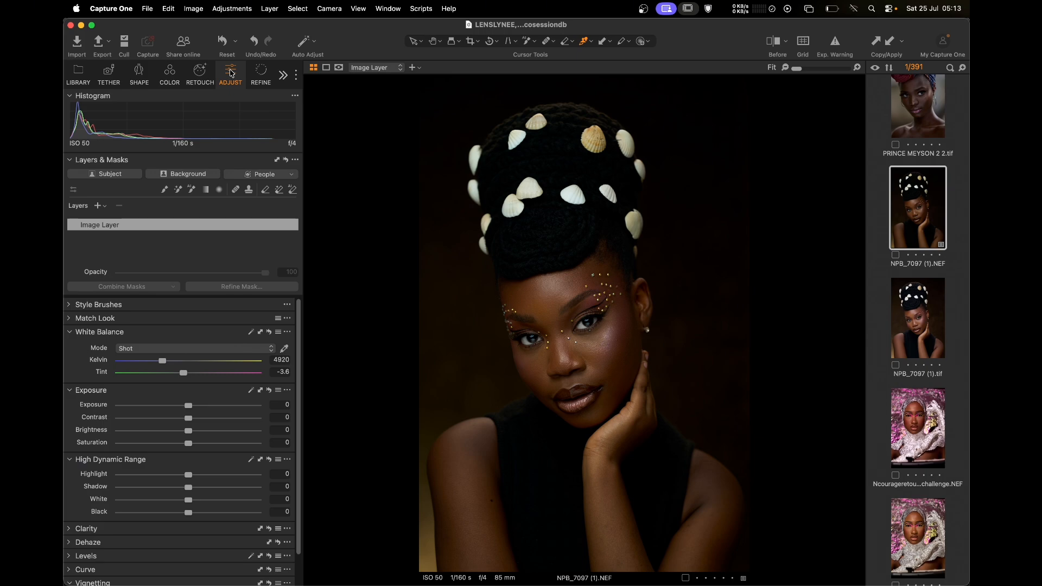
scroll(193, 374, down, 2)
scroll(196, 376, up, 2)
scroll(196, 376, down, 1)
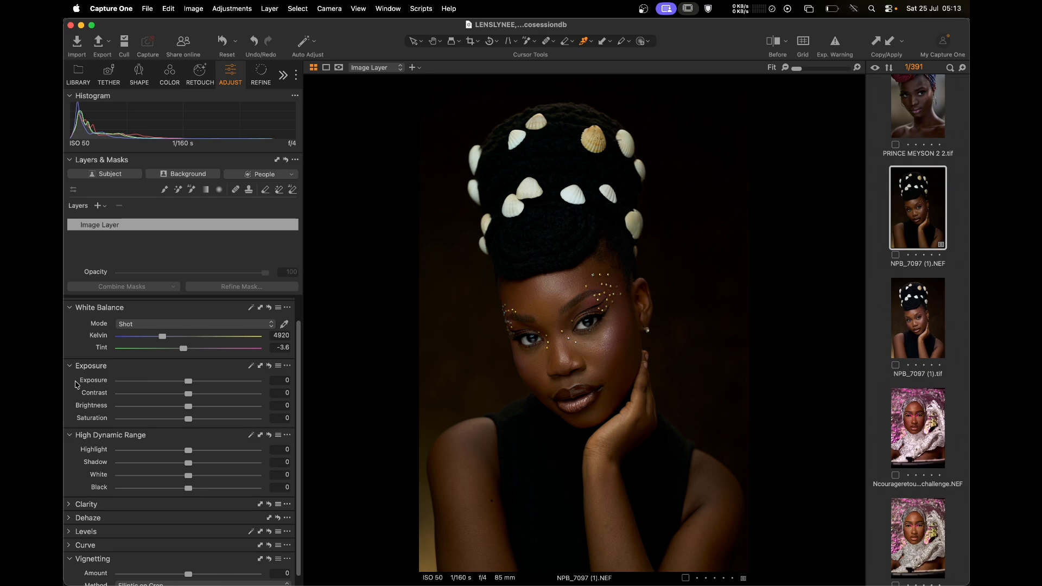
scroll(135, 381, up, 1)
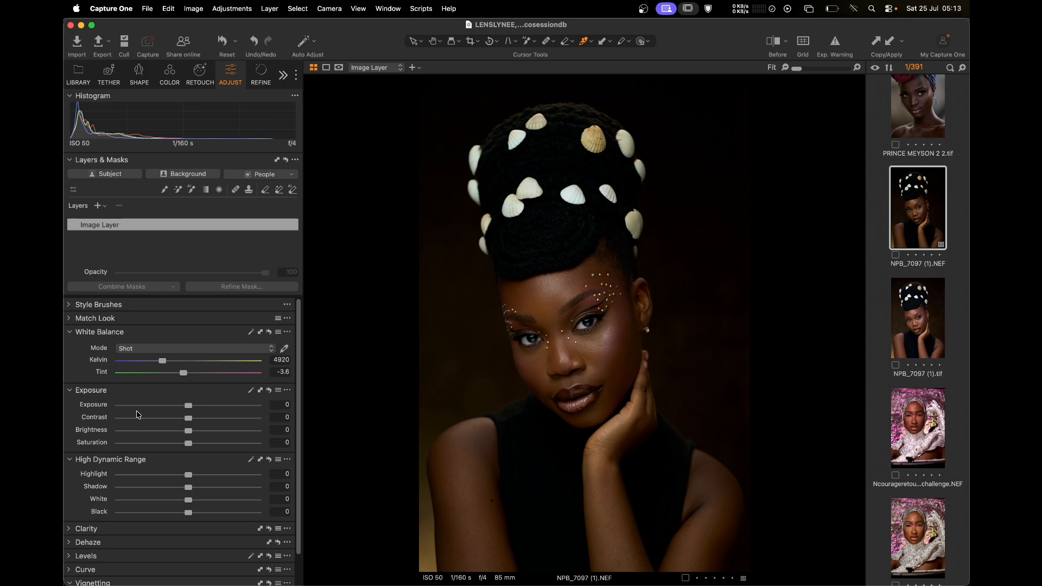
Look through the remaining Adjust tools down to Vignetting, briefly showing the Levels controls
scroll(185, 515, down, 1)
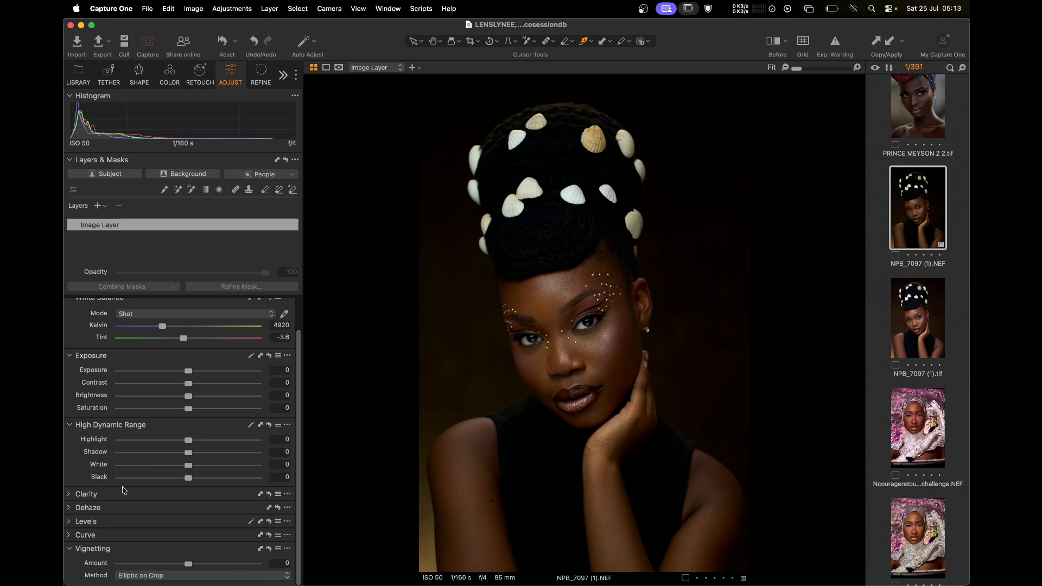
click(94, 523)
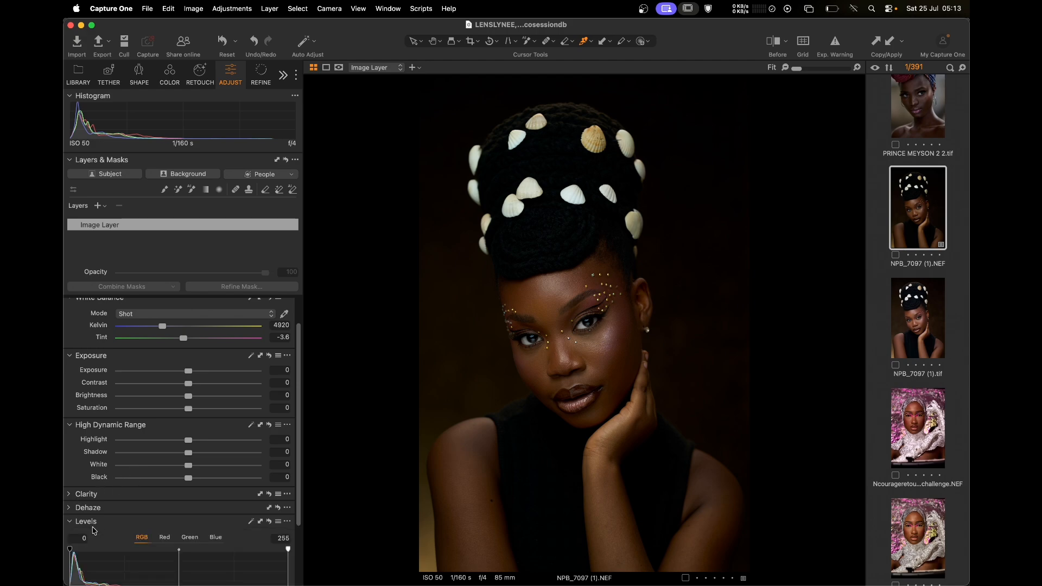
click(68, 522)
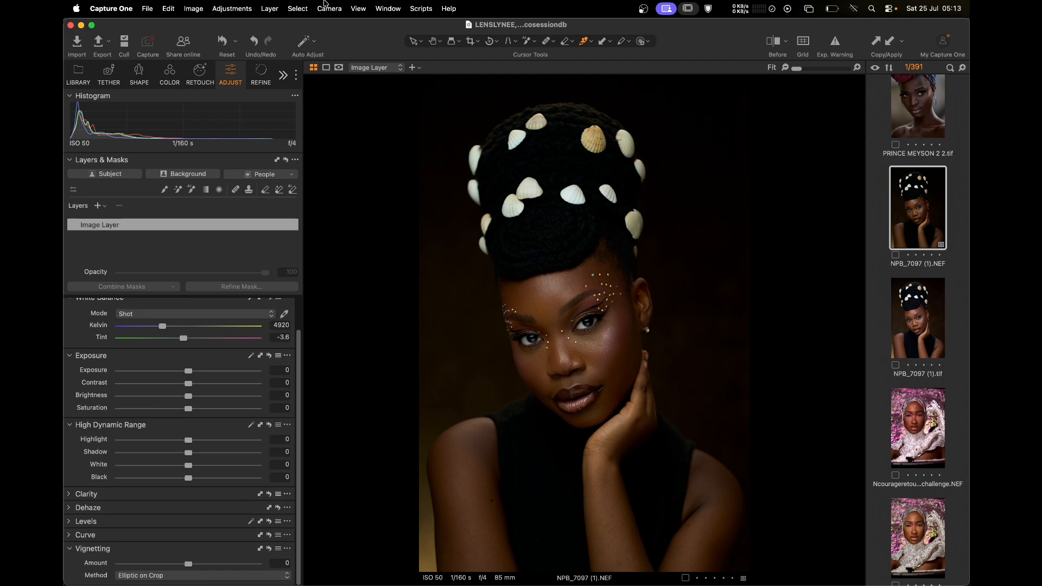
Switch to the Select cursor and zoom the Refine tools' Focus preview out to 25%
click(259, 74)
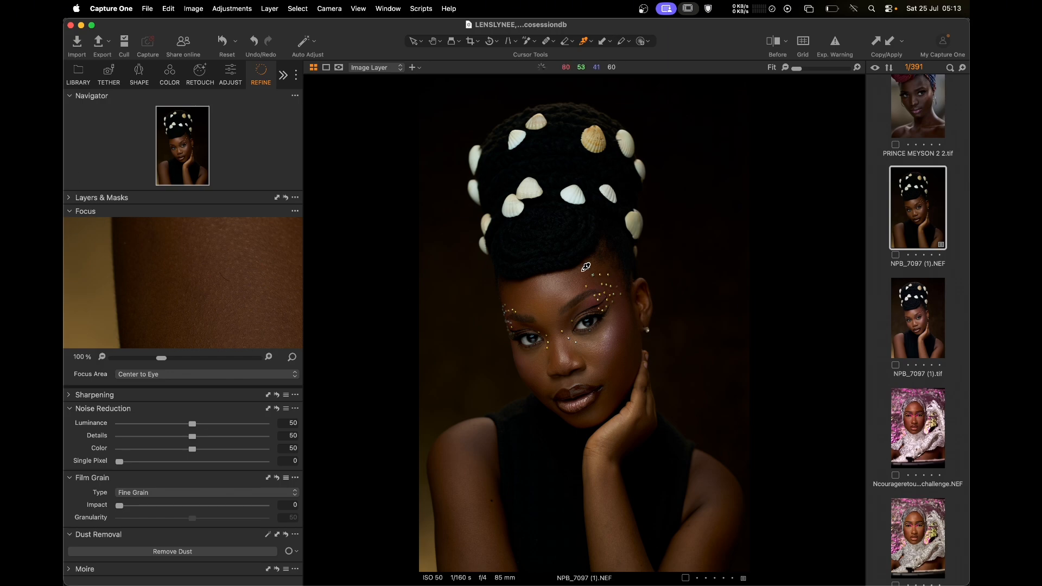
click(435, 41)
click(414, 41)
drag(198, 358, 87, 359)
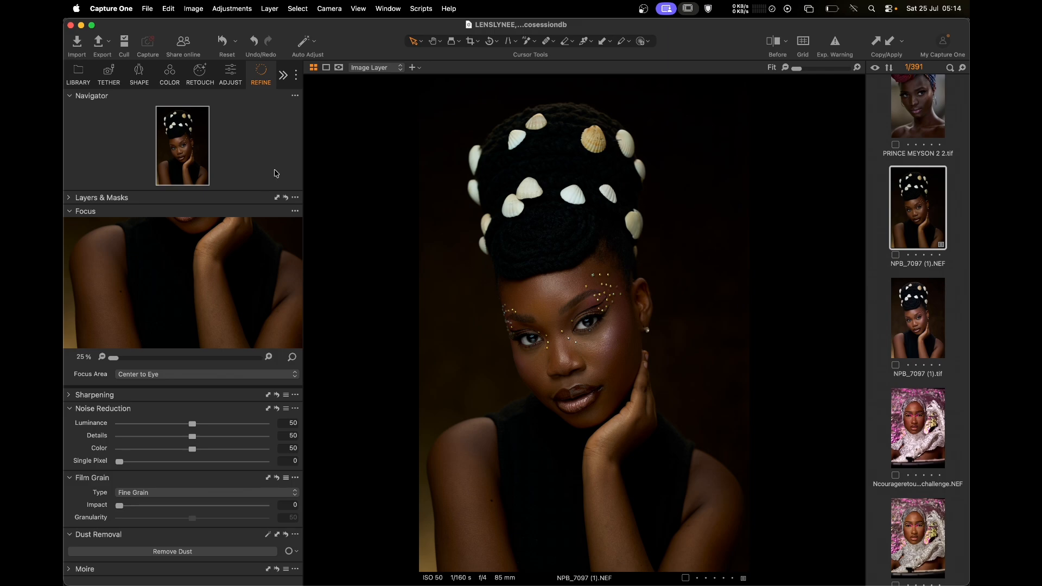
Return to the Adjust tools and review the layer types that can be added
click(231, 76)
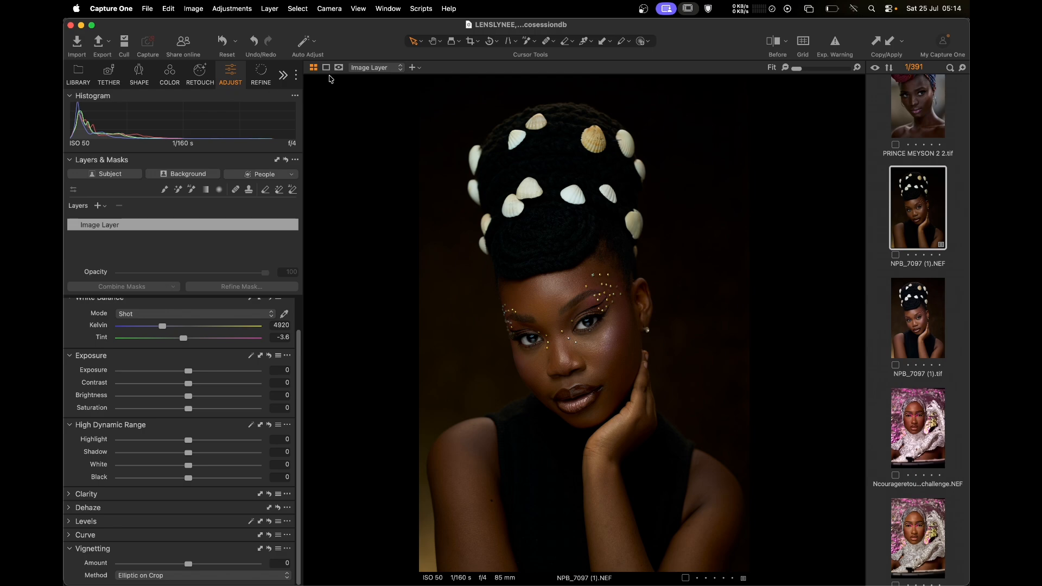
click(102, 206)
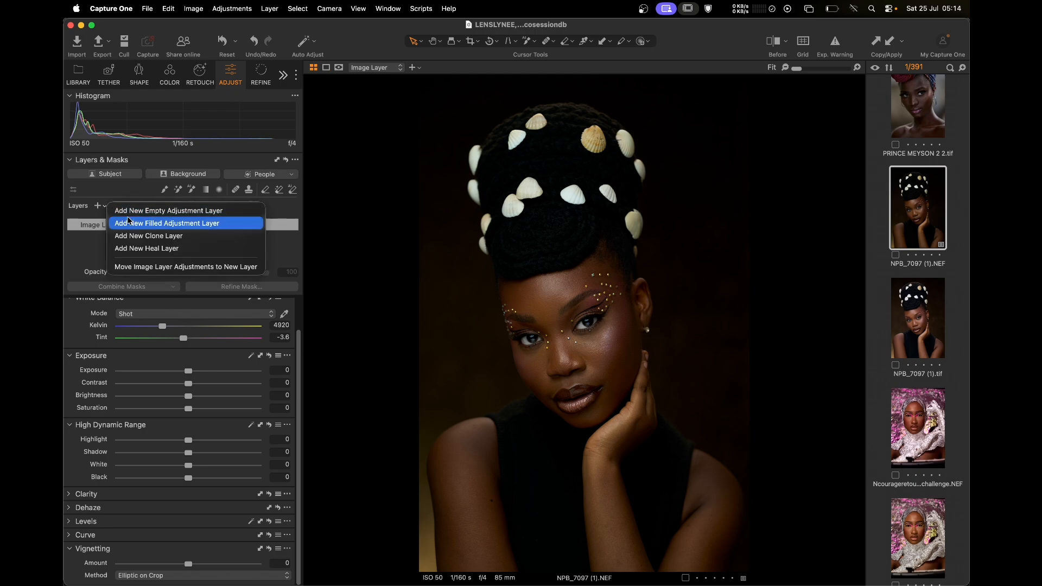
click(112, 186)
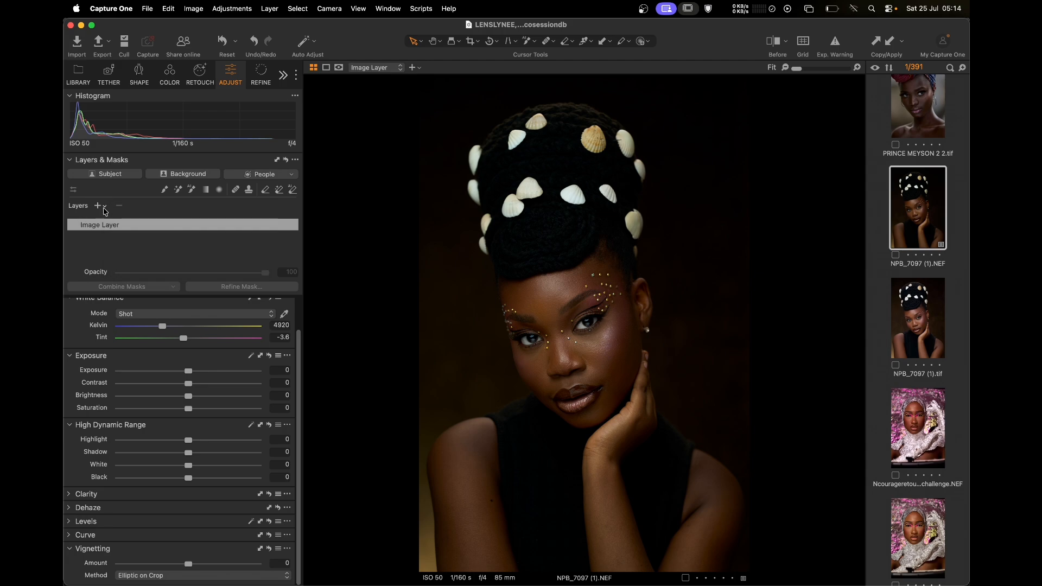
click(104, 206)
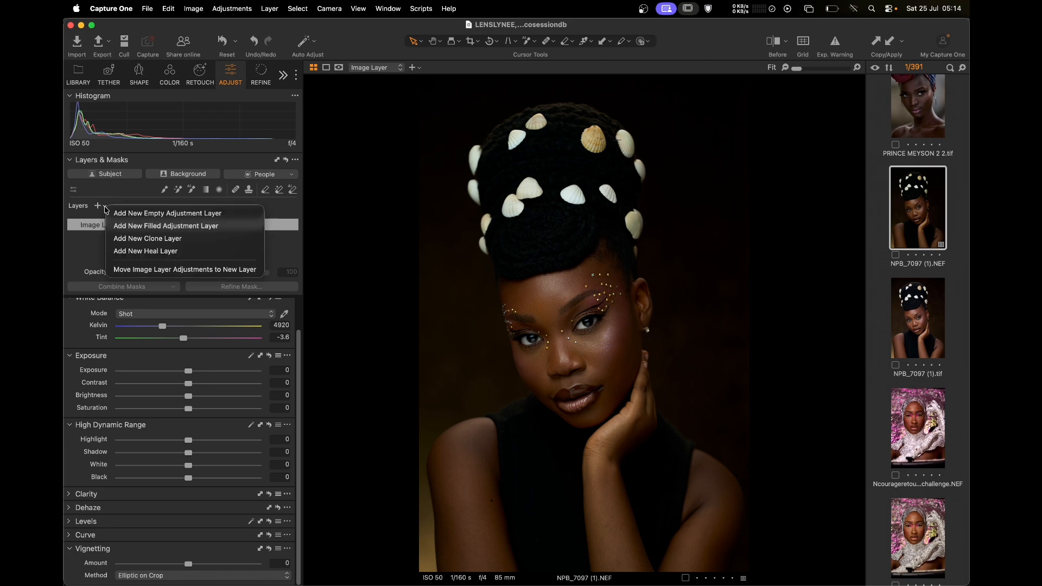
click(110, 205)
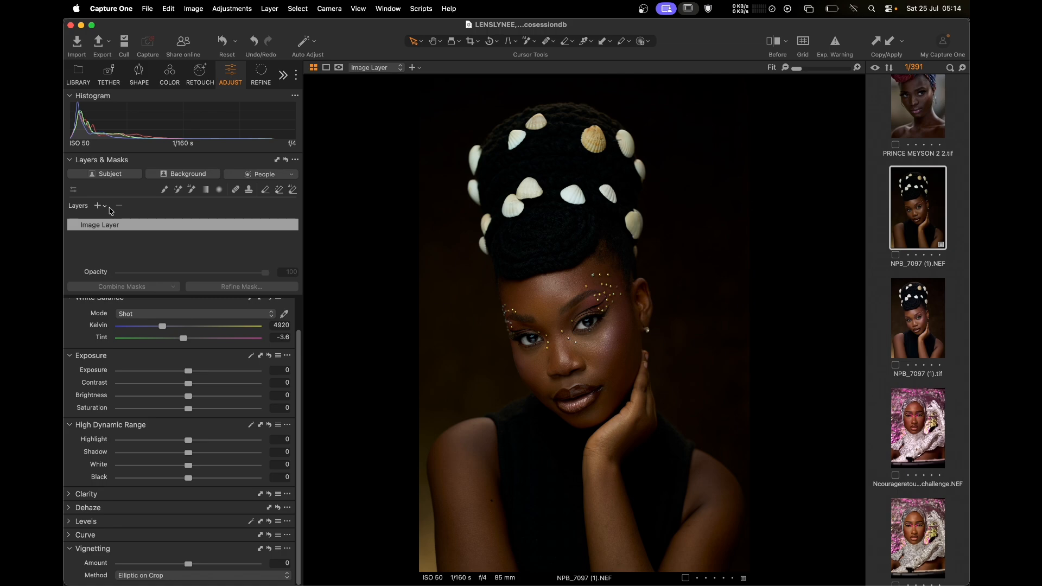
Collapse the Layers & Masks, White Balance, Exposure and High Dynamic Range tools, leaving the Histogram expanded
click(70, 160)
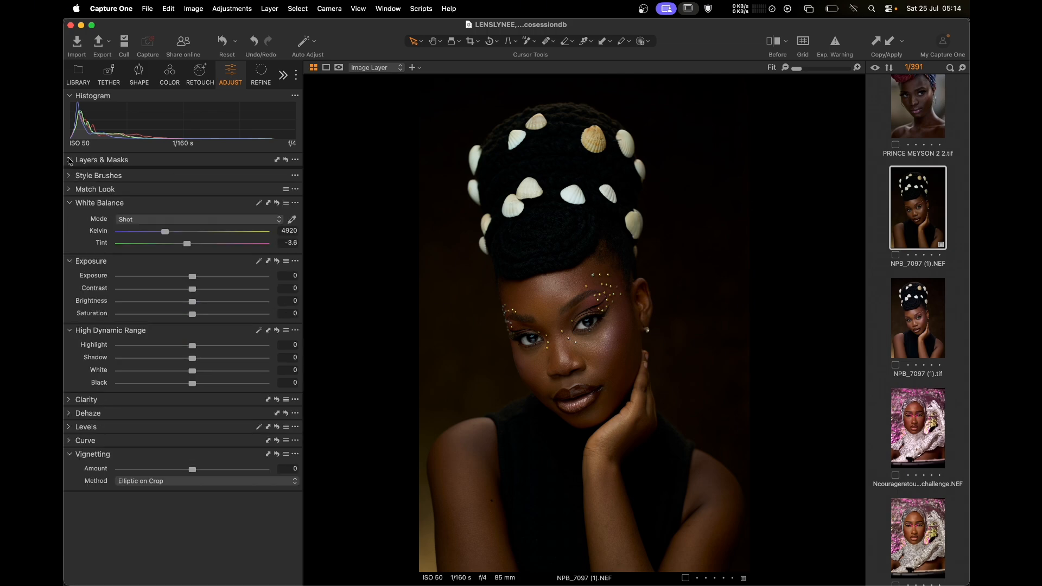
click(70, 204)
click(70, 217)
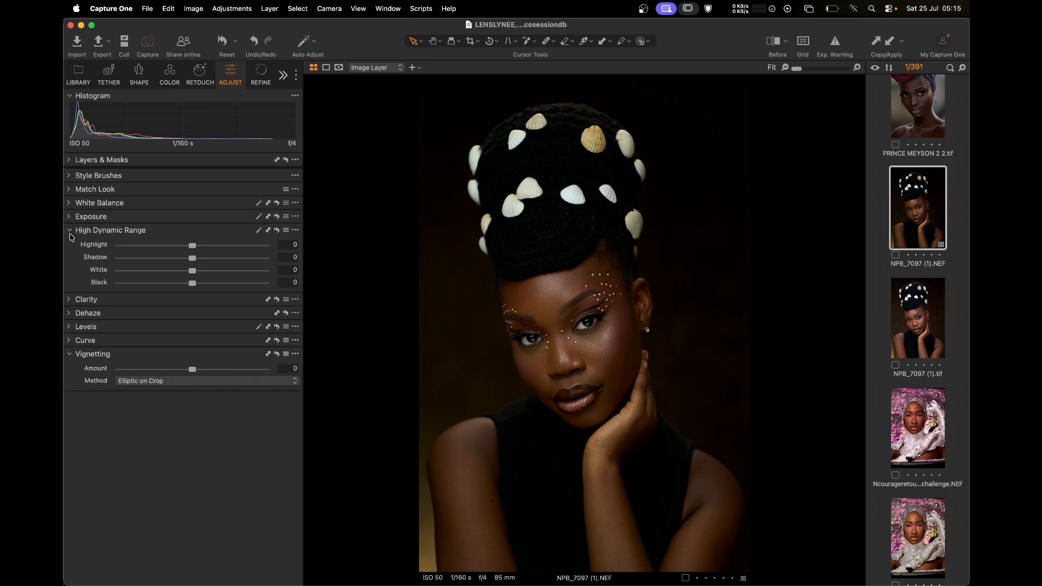
click(70, 231)
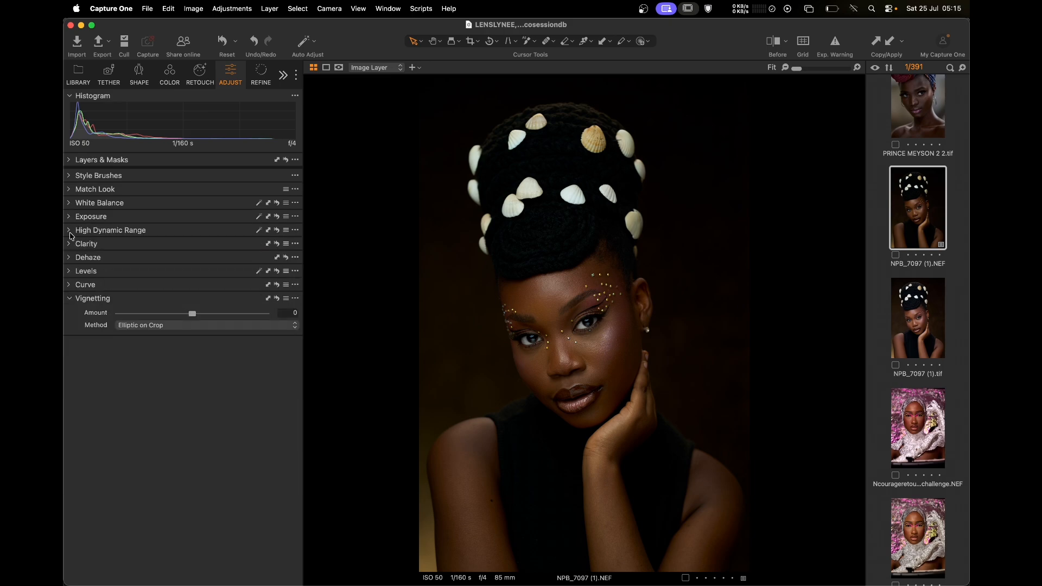
click(70, 160)
click(70, 160)
click(73, 95)
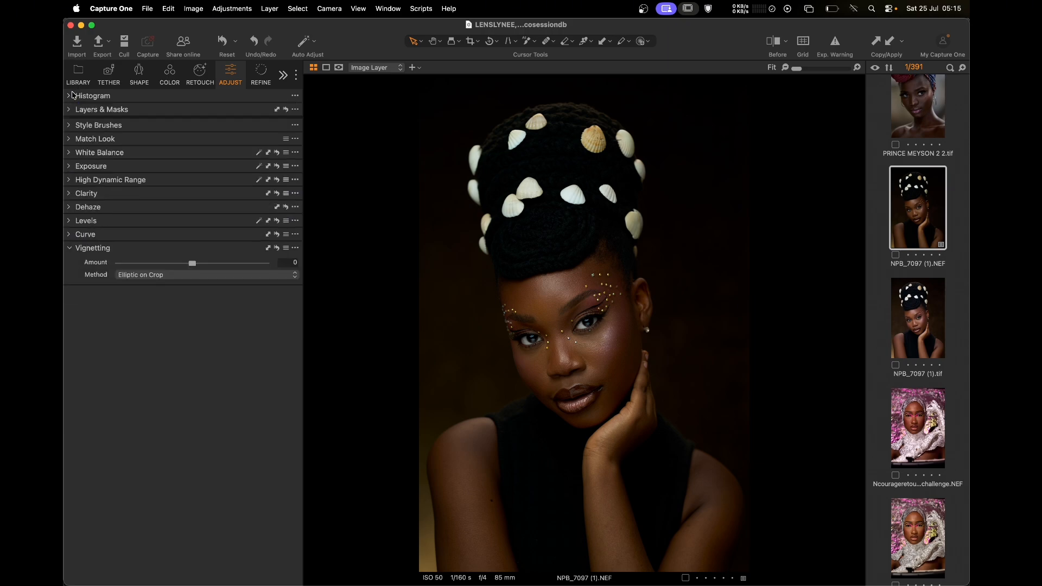
click(72, 95)
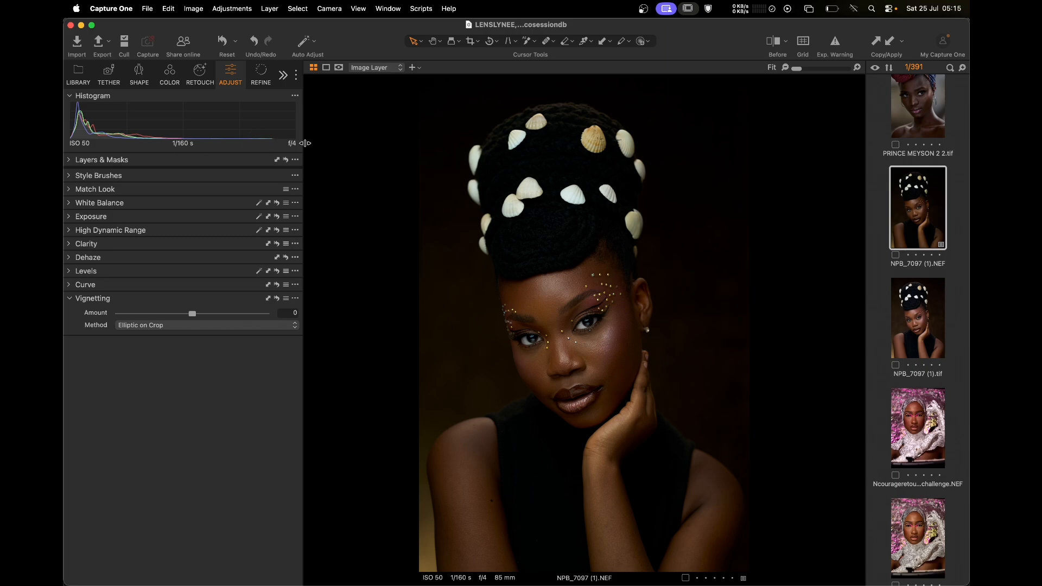
Add a new filled adjustment layer and check its mask overlay on the portrait
click(68, 162)
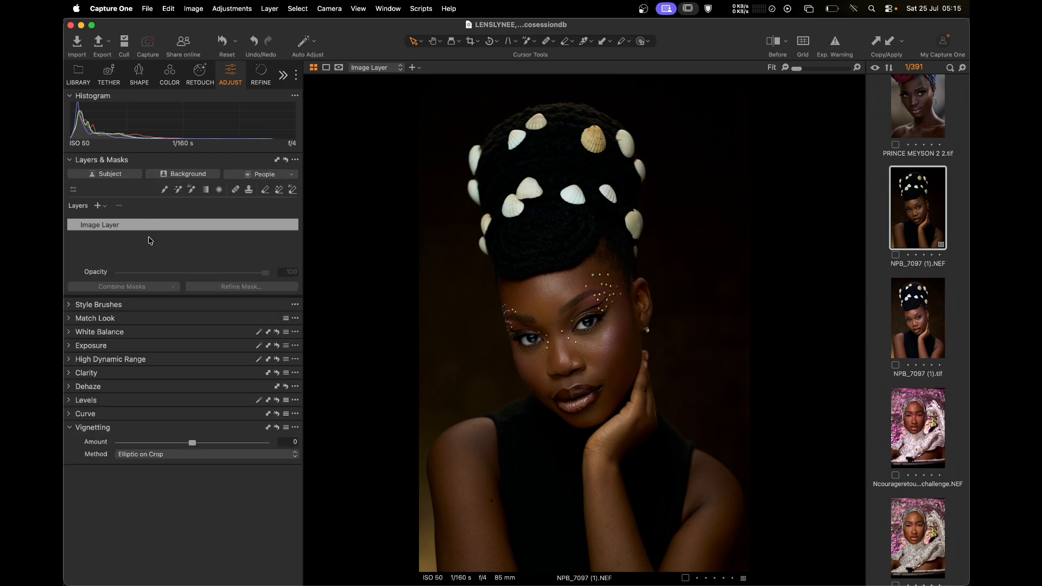
click(104, 208)
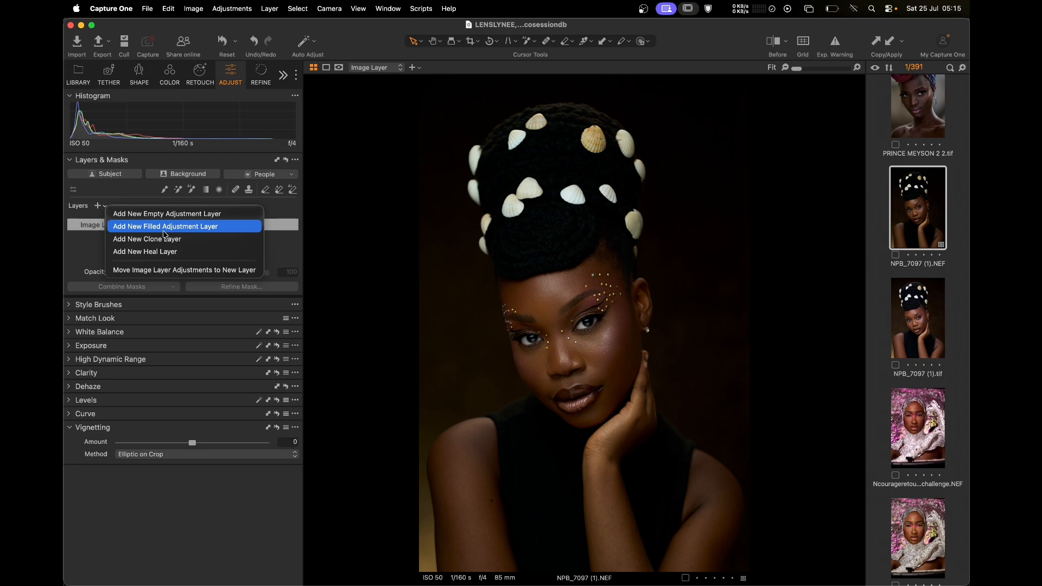
click(188, 231)
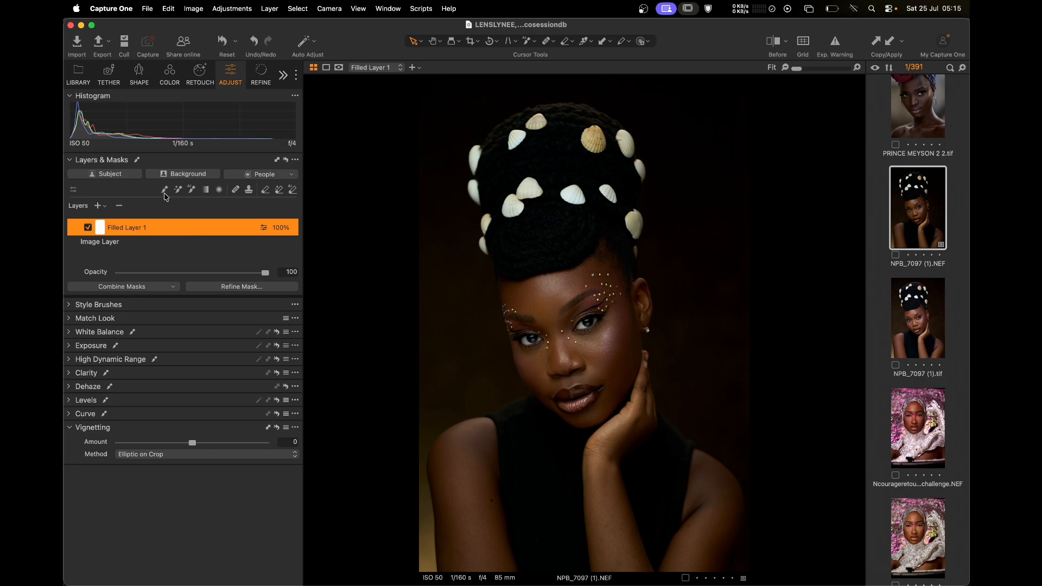
key(m)
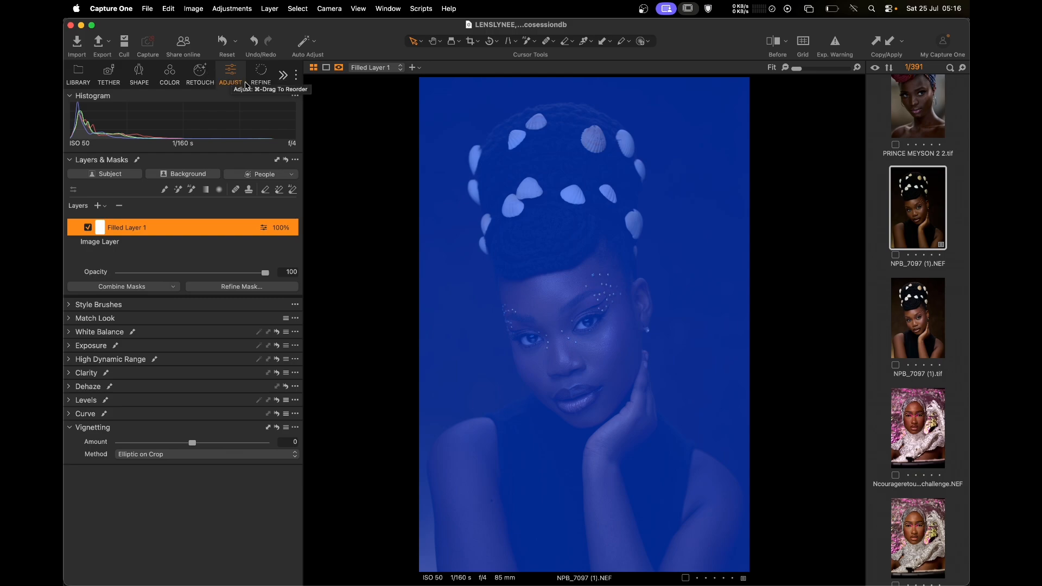
key(m)
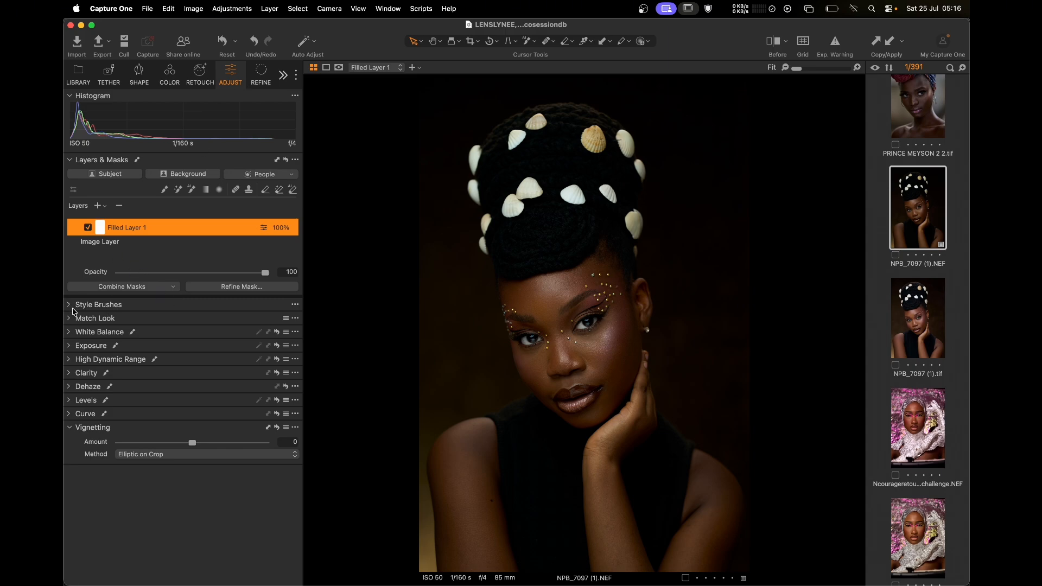
Set the filled layer's Exposure to -0.08, try Saturation at 100 and undo the saturation change
click(70, 346)
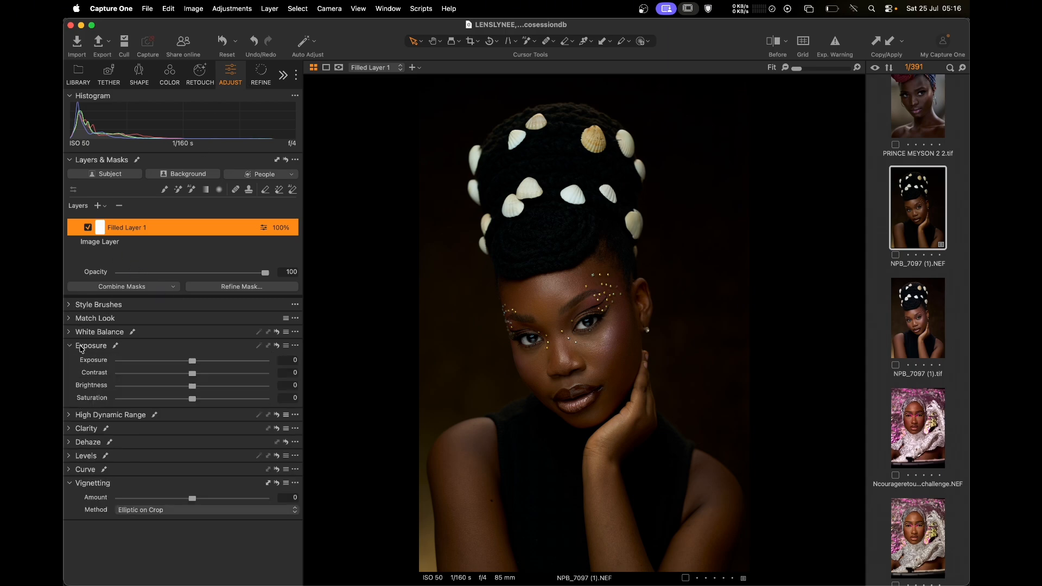
mouse_move(197, 363)
mouse_down()
mouse_move(309, 365)
mouse_move(179, 380)
mouse_move(191, 378)
mouse_up()
drag(204, 401, 326, 414)
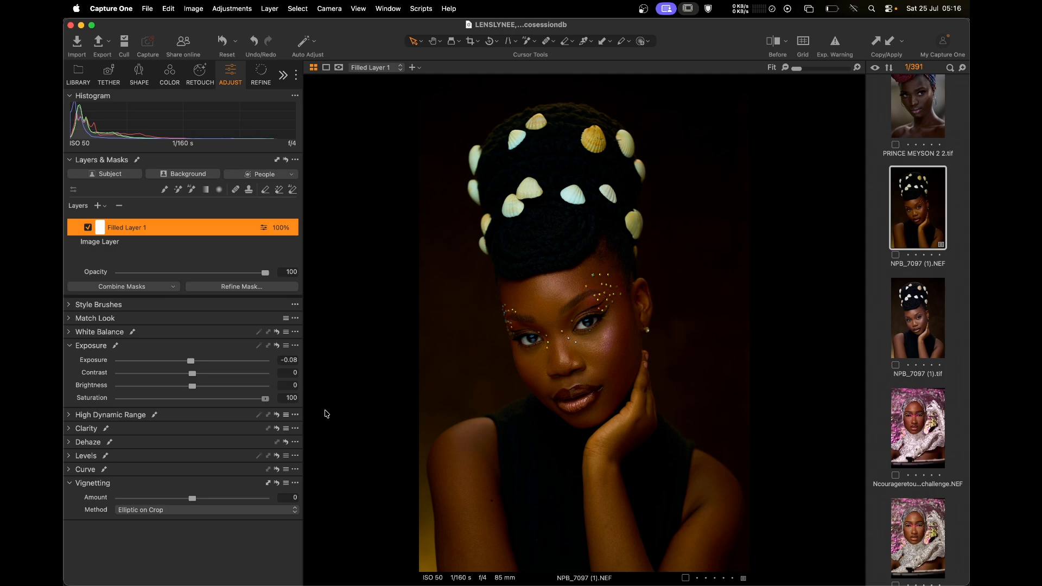
key(super+z)
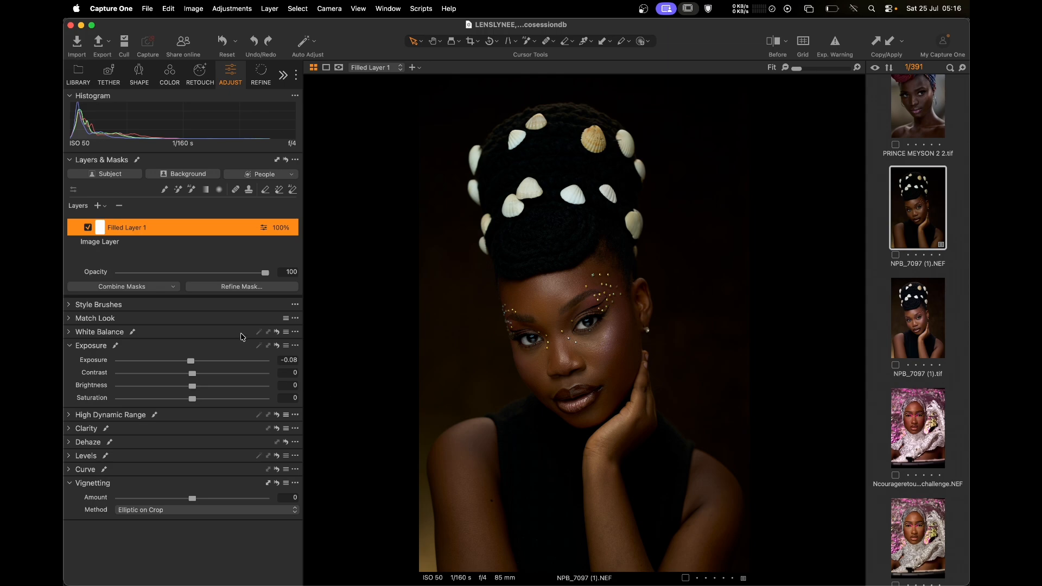
Add a new empty adjustment layer and mask the woman's black top on it with AI selection
click(101, 206)
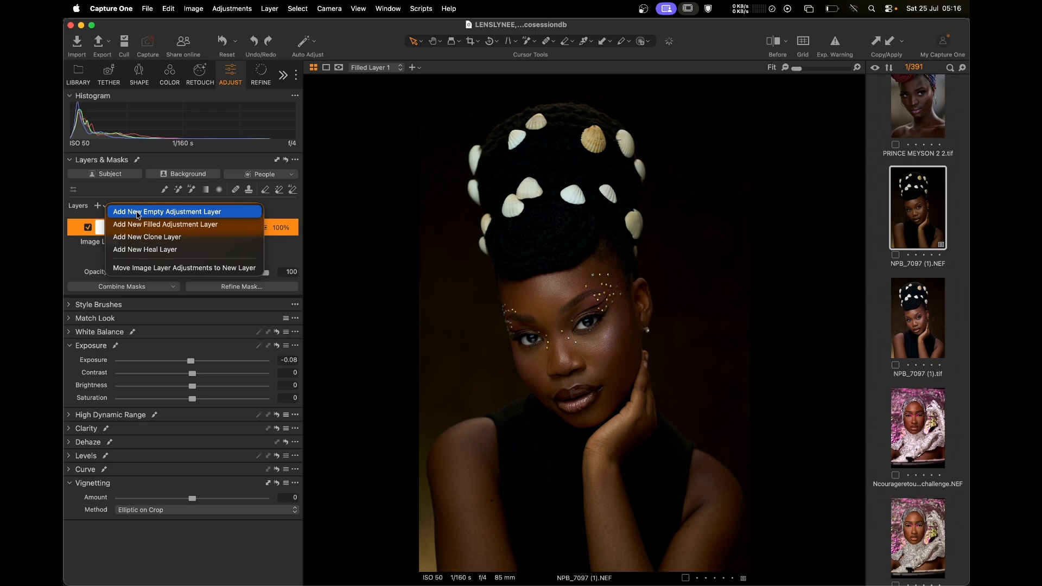
click(148, 213)
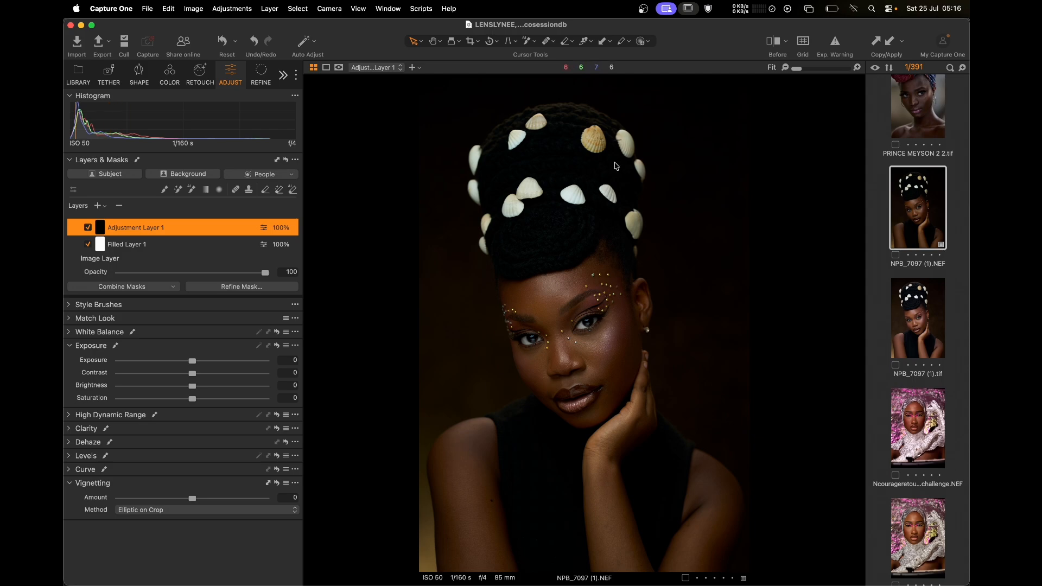
click(534, 41)
click(584, 71)
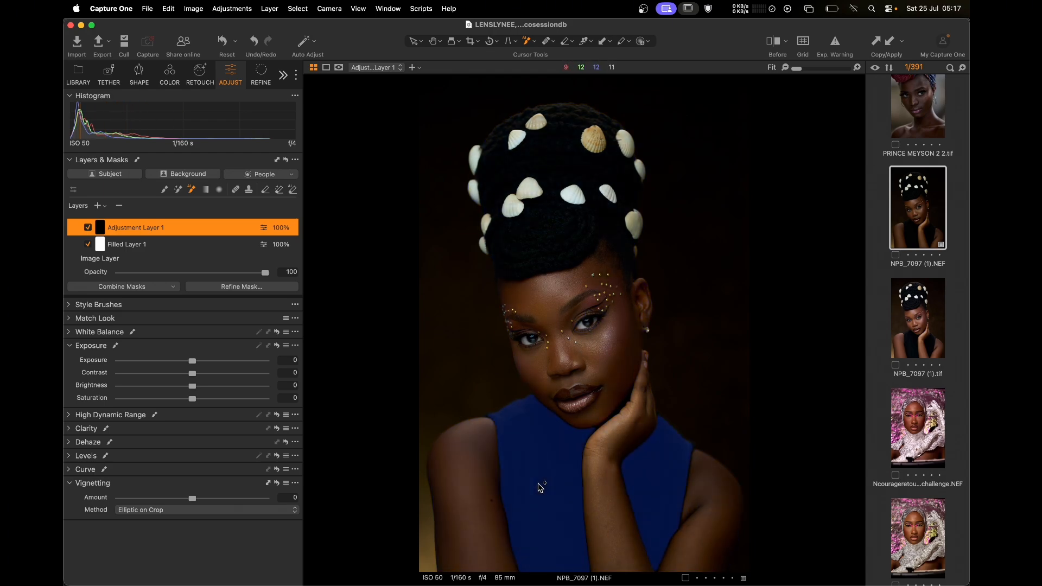
click(551, 485)
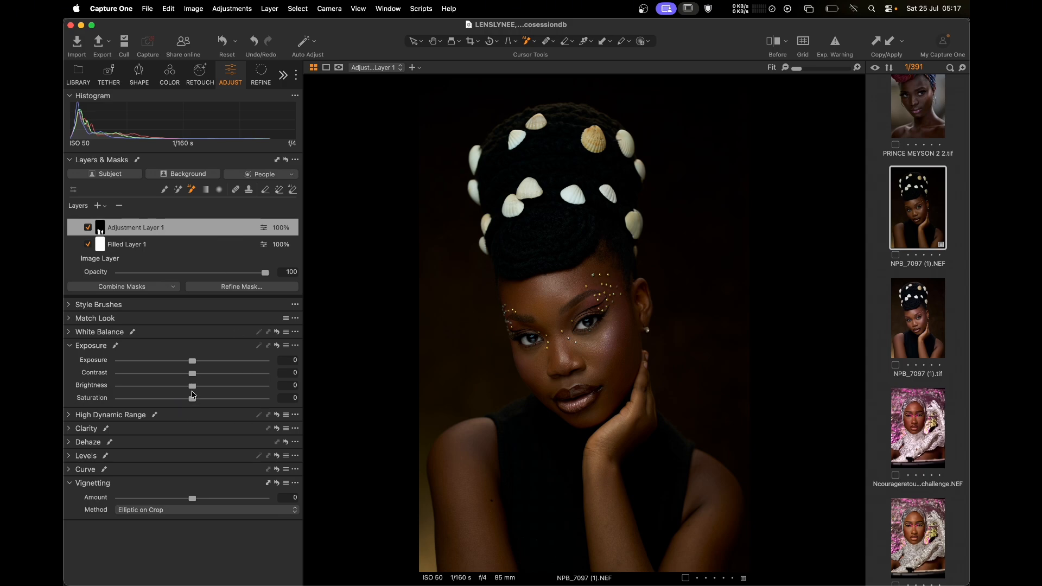
Brighten the masked top by setting Brightness to 50, Exposure to 4 and High Dynamic Range White to 100
drag(193, 386, 269, 386)
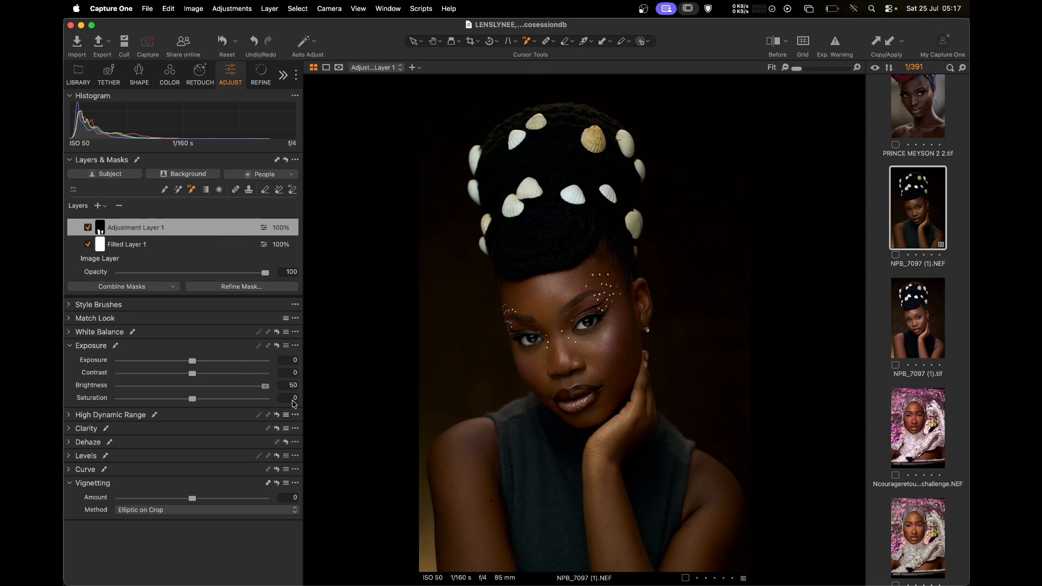
drag(192, 361, 269, 367)
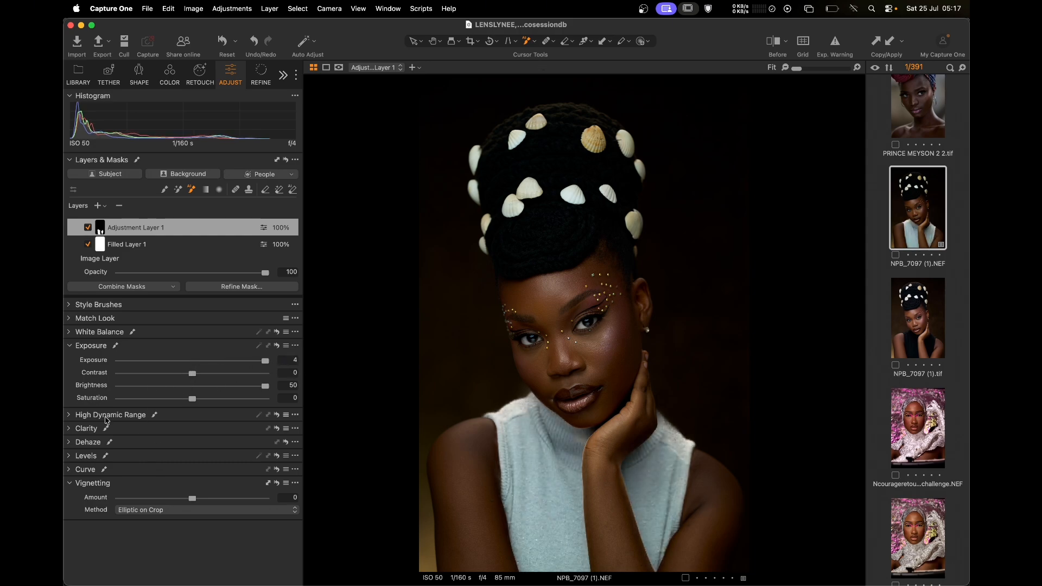
click(69, 415)
drag(192, 455, 272, 459)
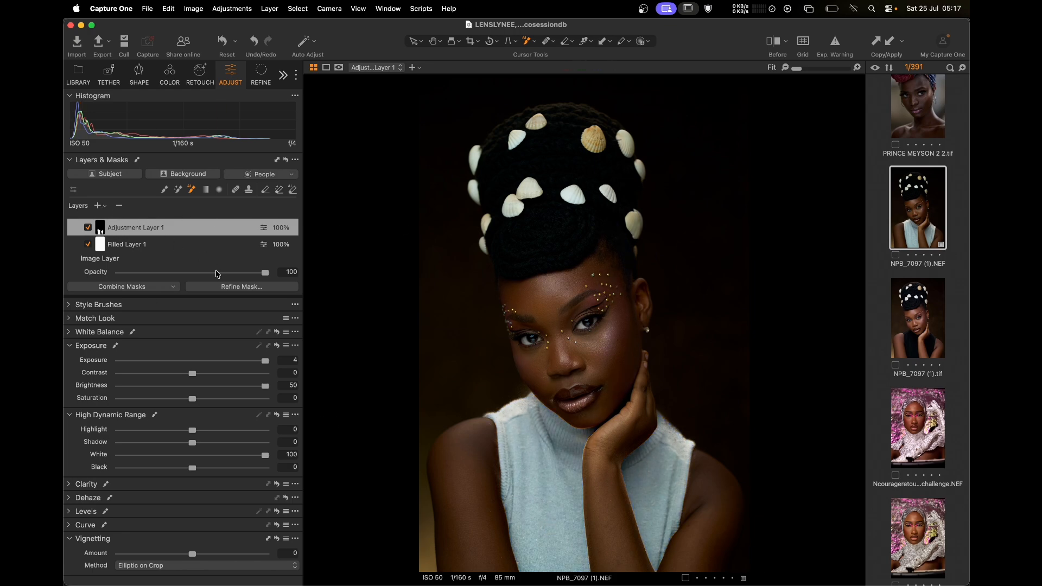
Refine the top's mask with a Radius of 79 and inspect the masked top at 100% zoom
click(225, 287)
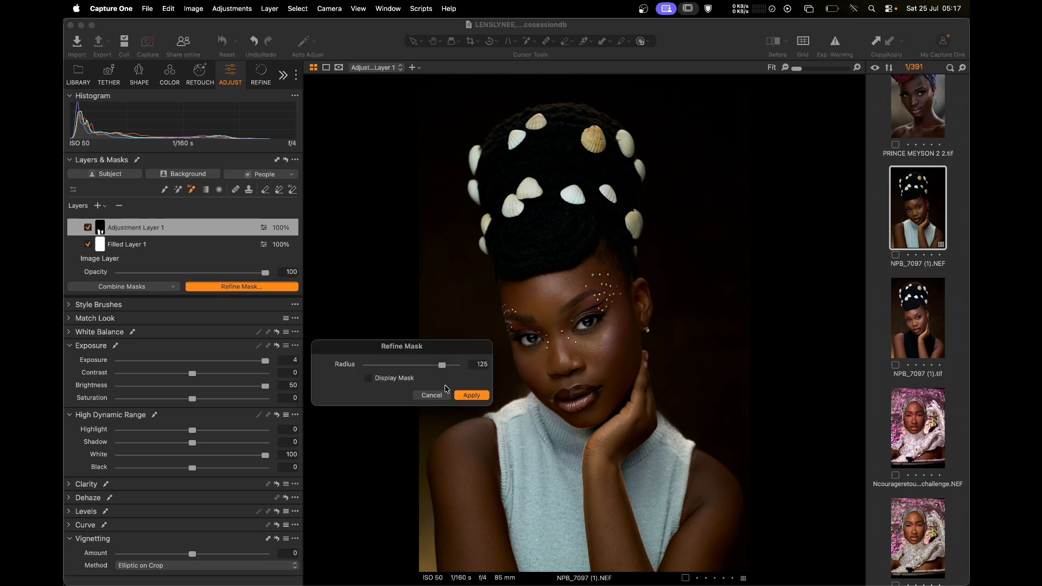
drag(439, 367, 434, 367)
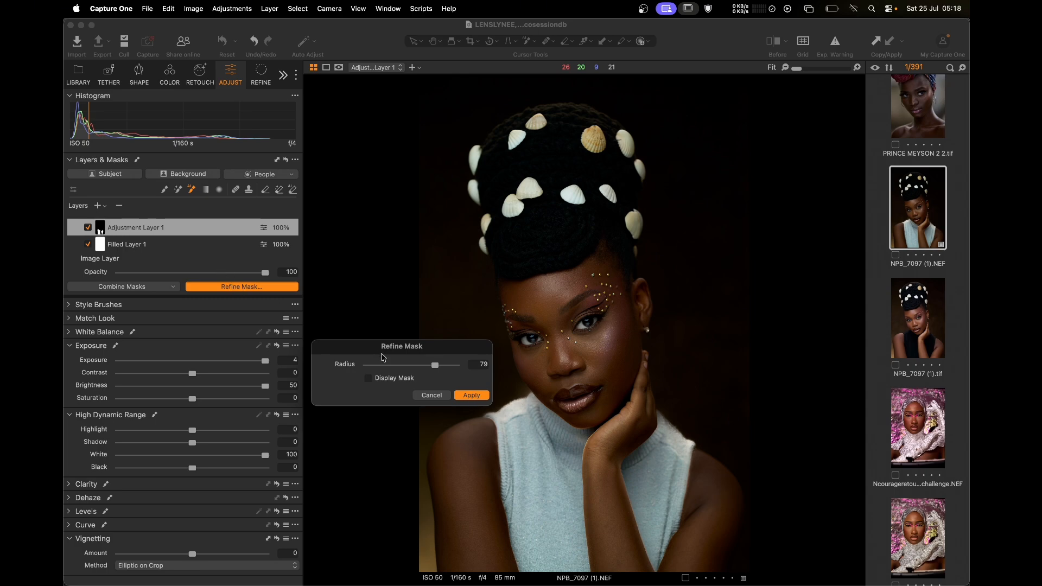
click(462, 395)
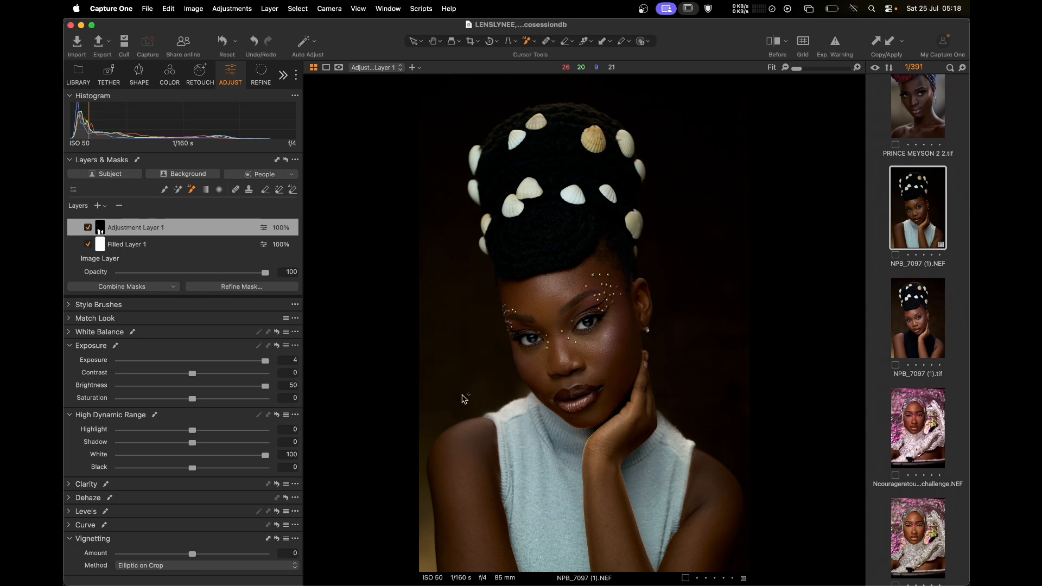
key(period)
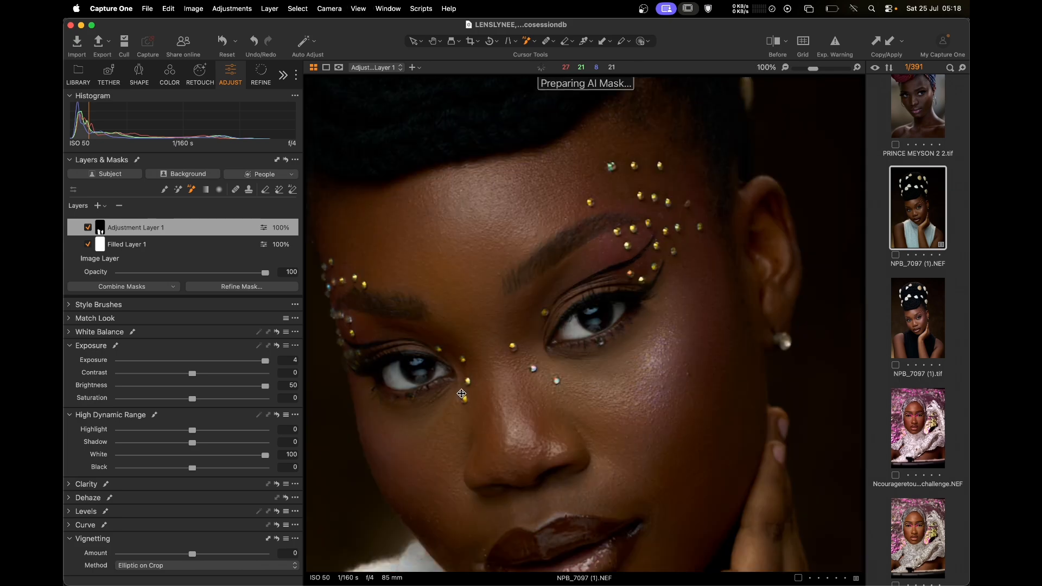
scroll(462, 395, down, 8)
scroll(462, 398, down, 10)
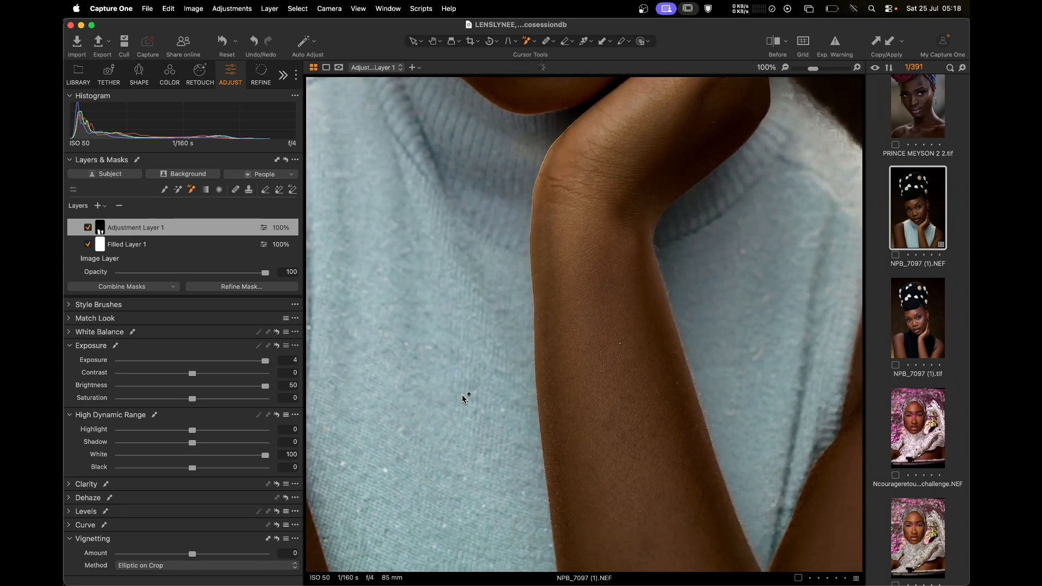
Inspect the brightened top's mask edges around the arms and shoulders, and return to the whole portrait
scroll(463, 397, up, 3)
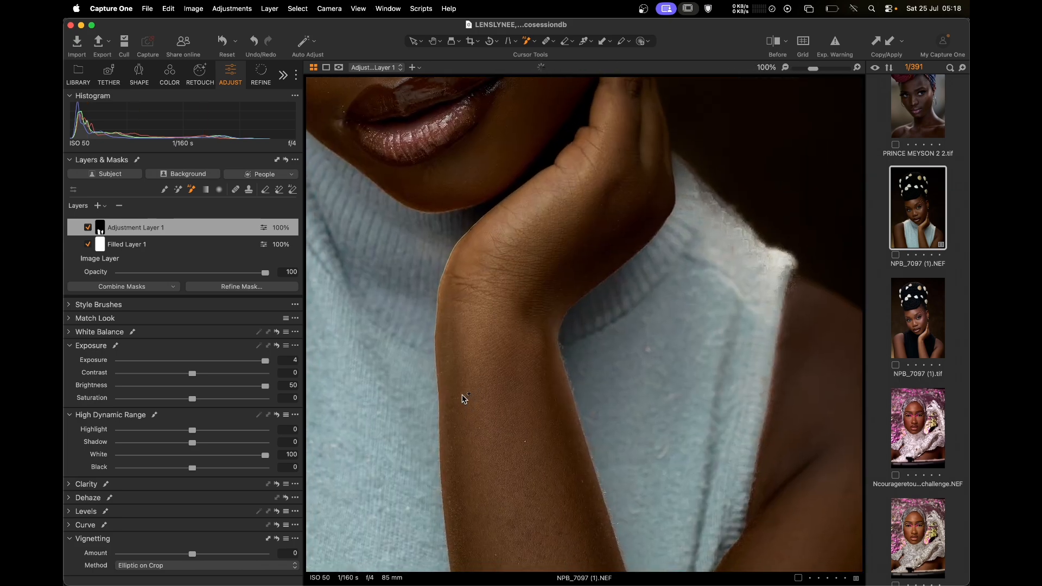
scroll(463, 398, left, 7)
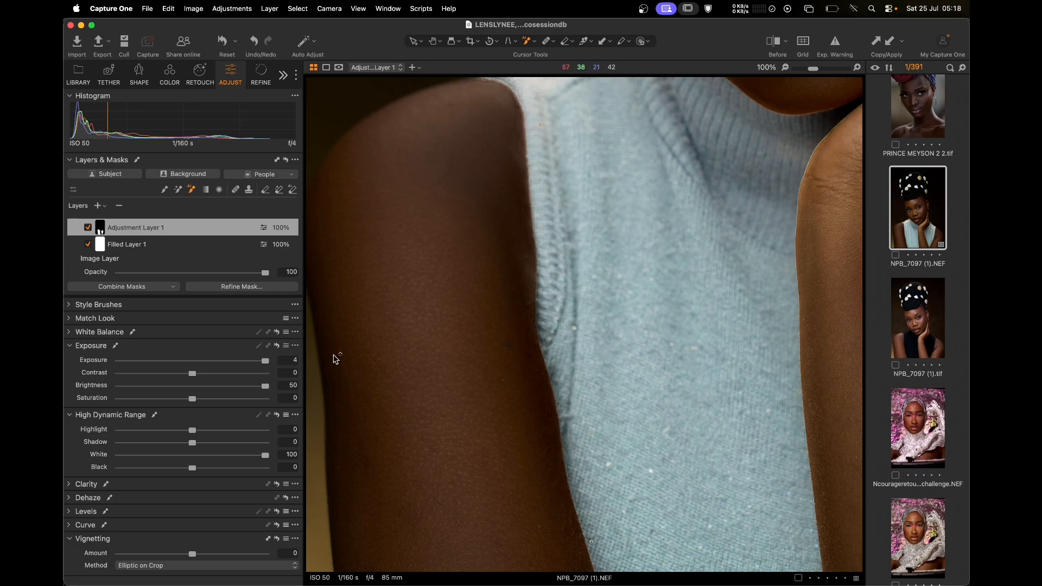
scroll(411, 344, down, 8)
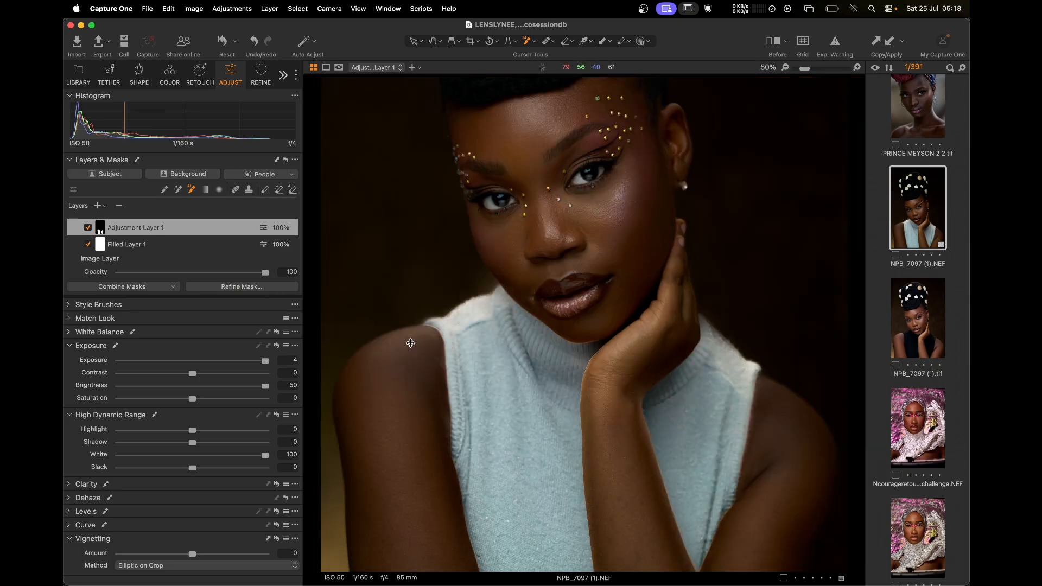
key(super+0)
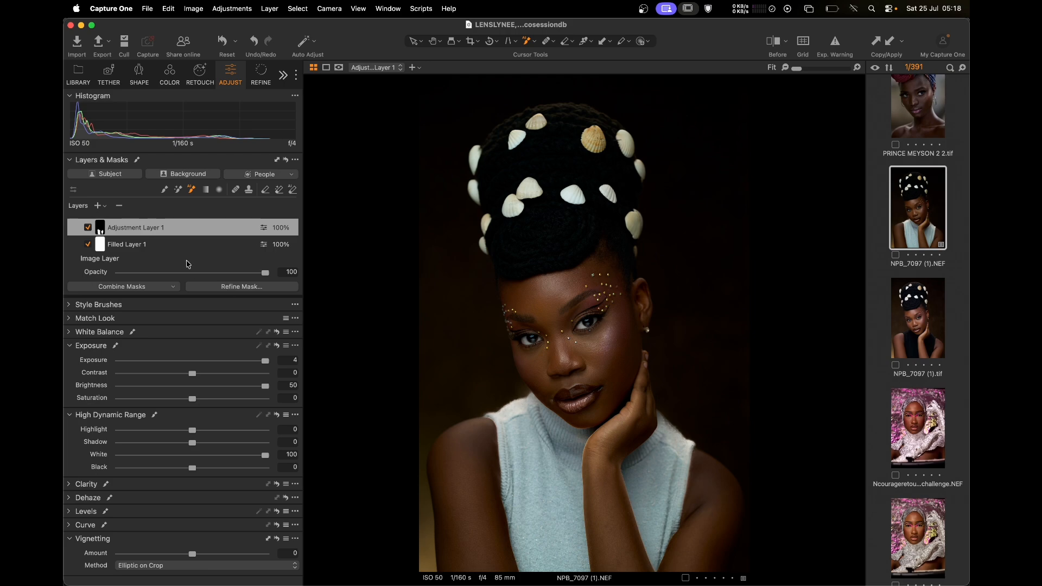
Examine the kinds of new layers that can be added, including clone and heal layers
click(105, 206)
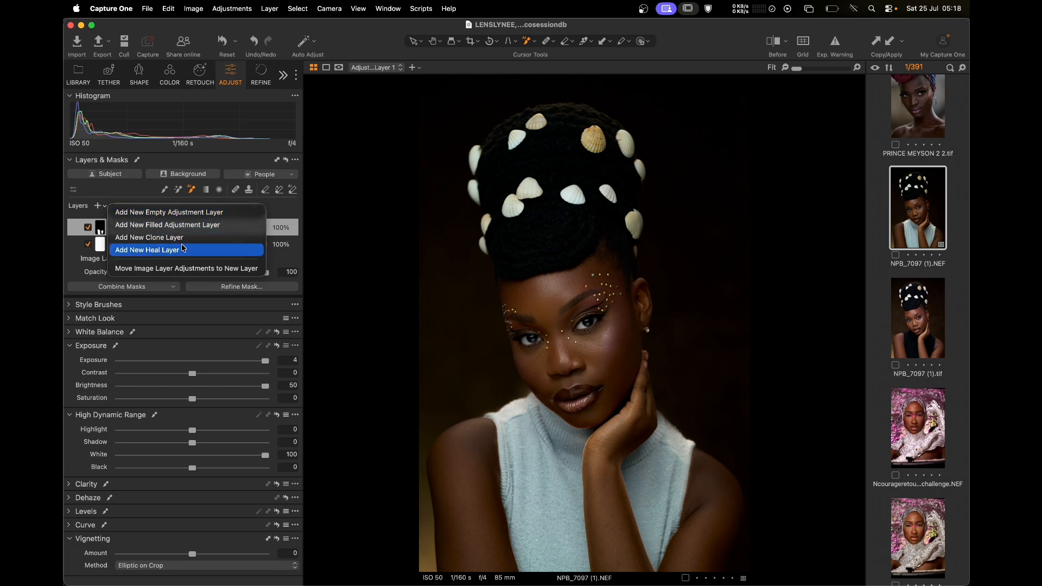
click(133, 194)
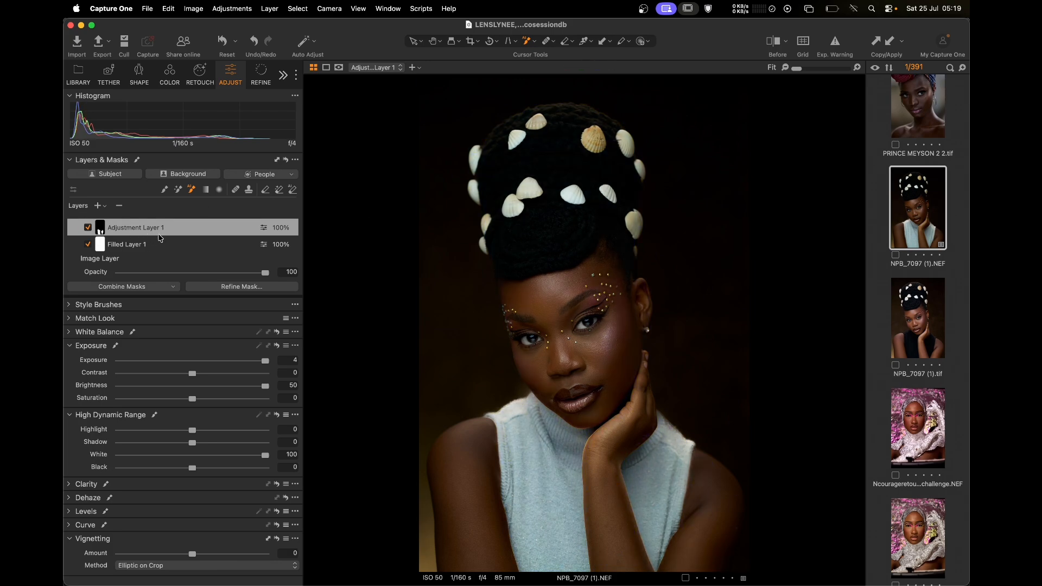
click(100, 206)
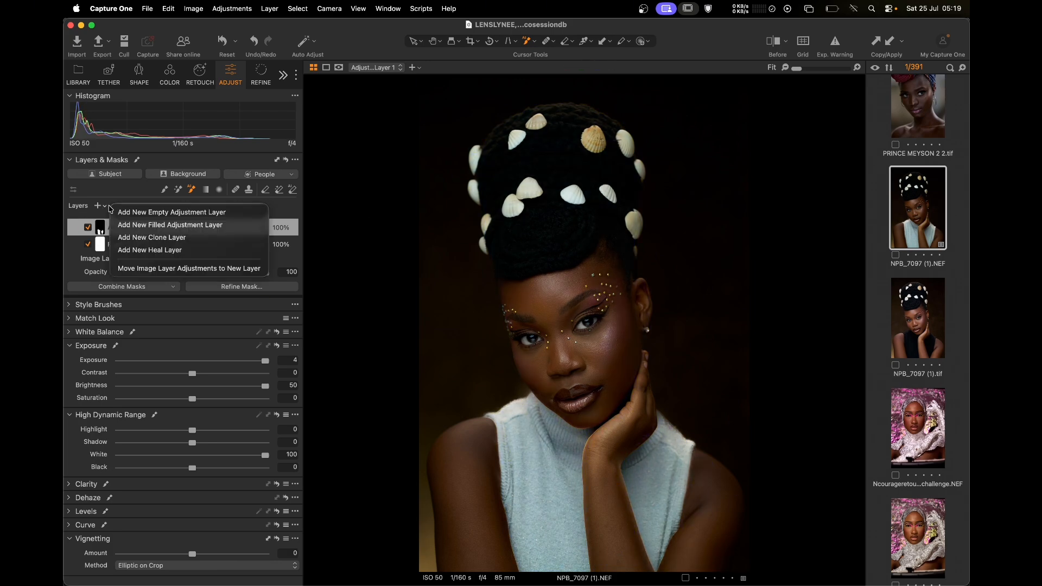
click(301, 225)
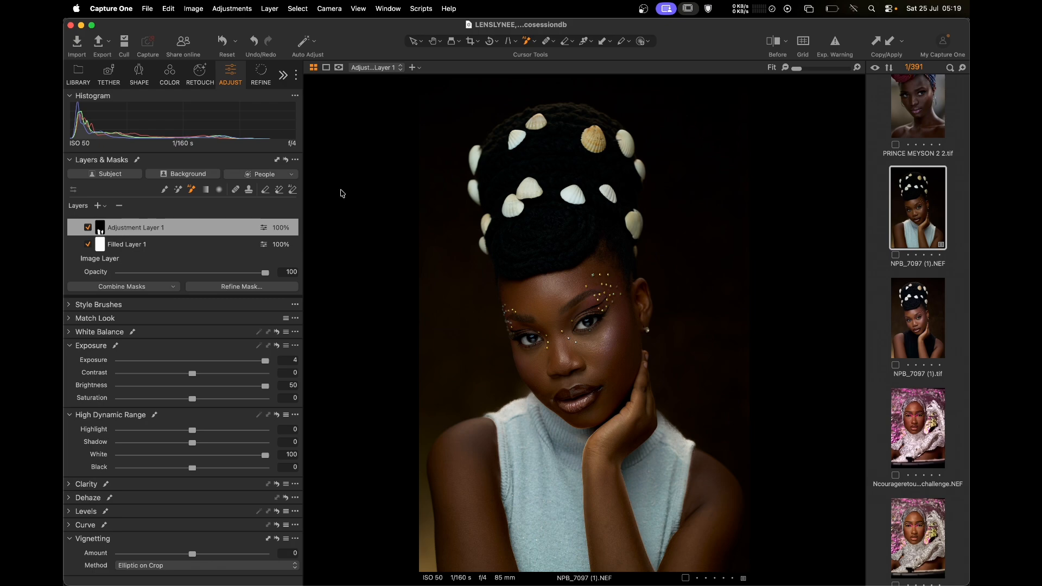
Create an AI background mask layer and a people mask layer covering Body Skin and Face Skin
click(212, 174)
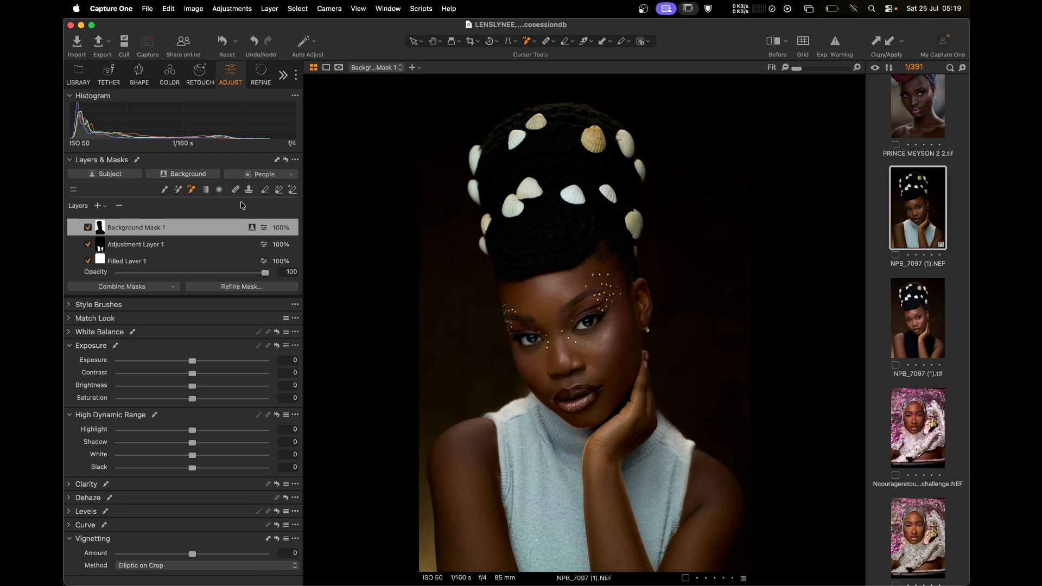
click(292, 175)
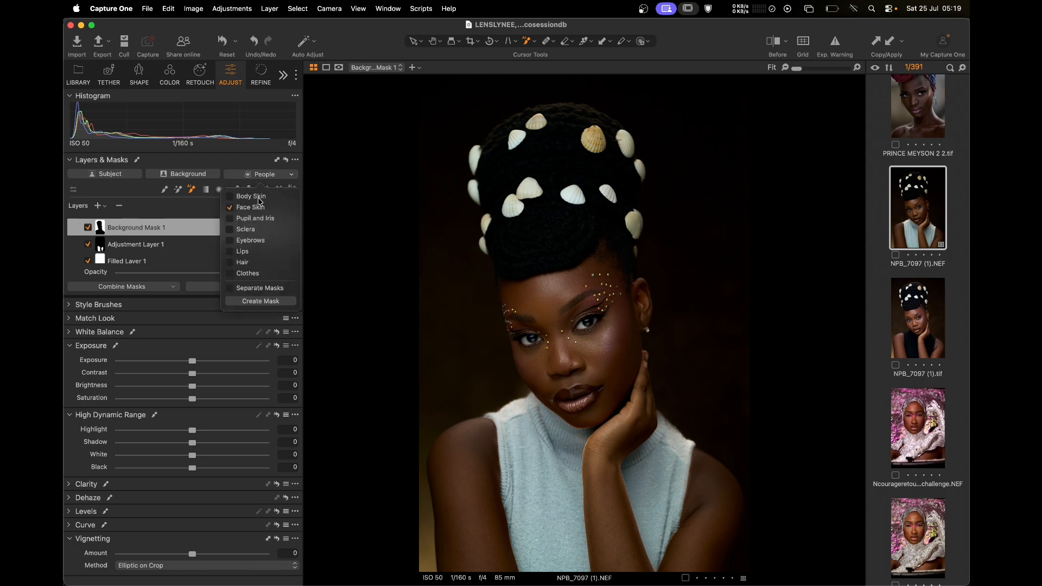
click(229, 208)
click(230, 209)
click(269, 307)
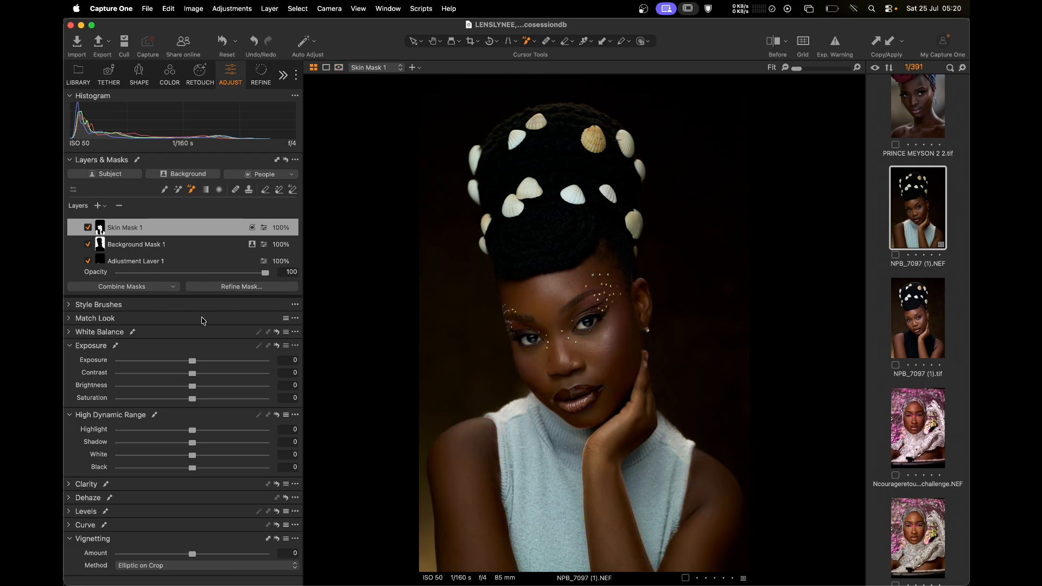
Refine the skin mask, try its Exposure at 4 and -4, and set it to -0.05
click(234, 287)
click(470, 395)
drag(205, 361, 589, 394)
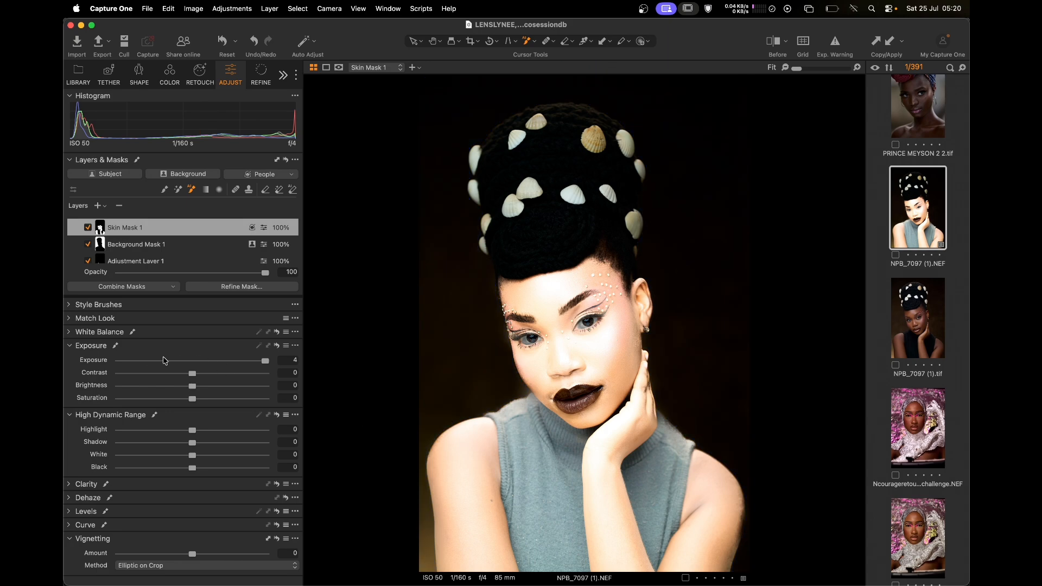
drag(174, 362, 64, 369)
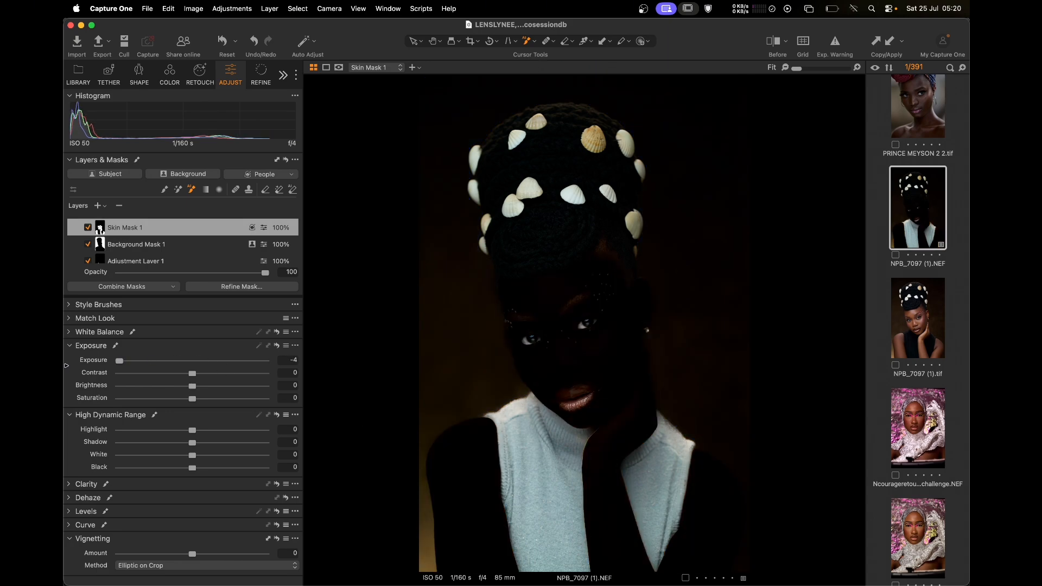
click(191, 365)
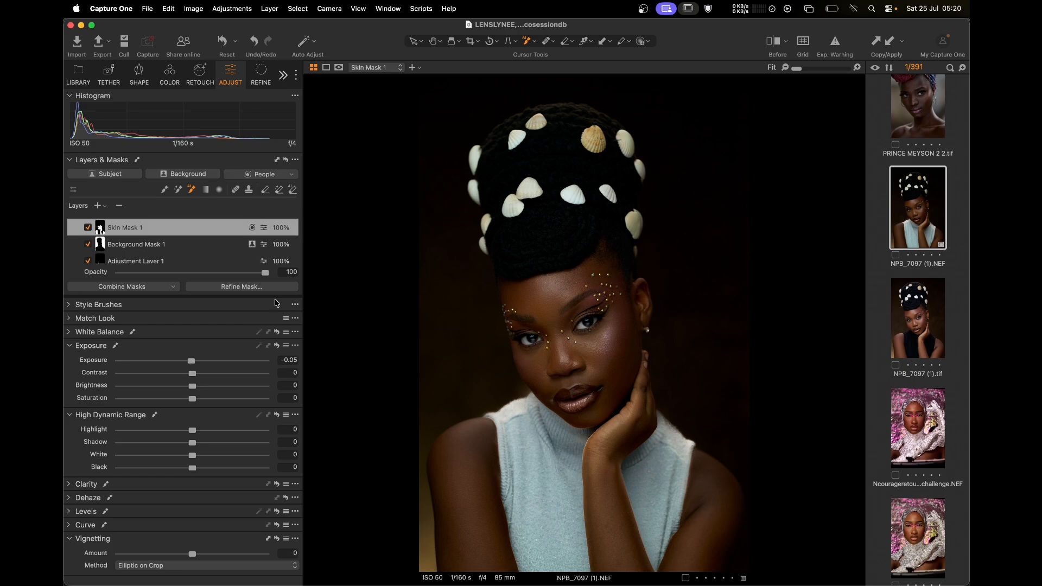
Create a people mask layer covering only the Eyebrows, with Body Skin and Face Skin deselected
click(292, 177)
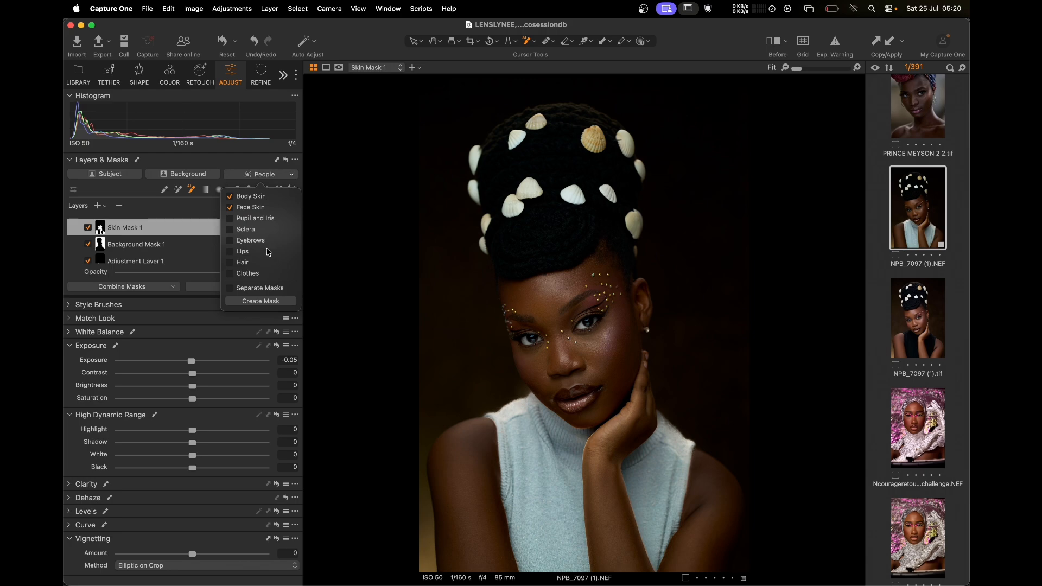
click(231, 208)
click(230, 197)
click(230, 240)
click(257, 301)
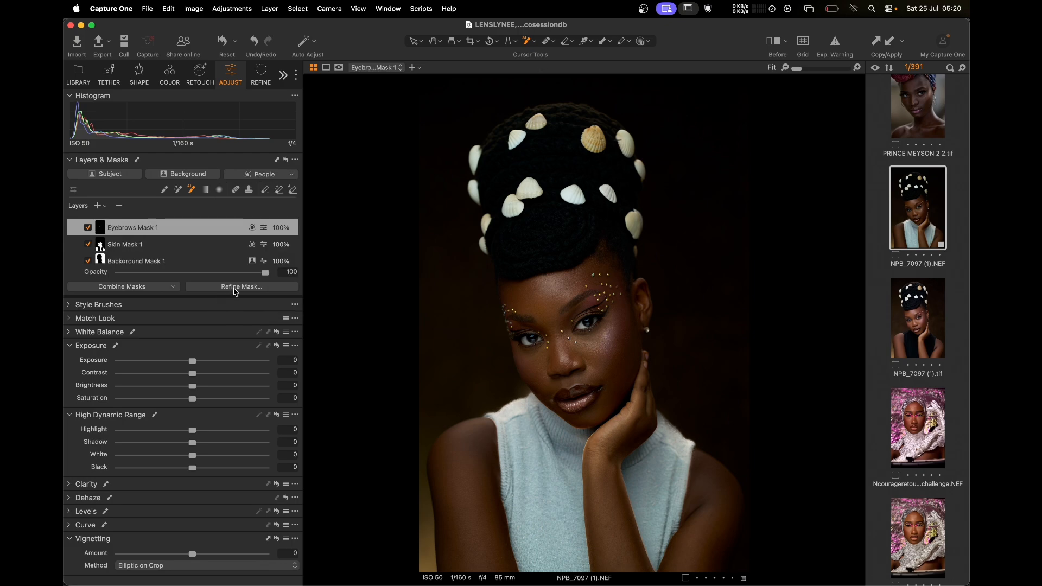
Refine the eyebrows mask with a Radius of 79, set High Dynamic Range Black to -95 and compare with the layer hidden
click(236, 287)
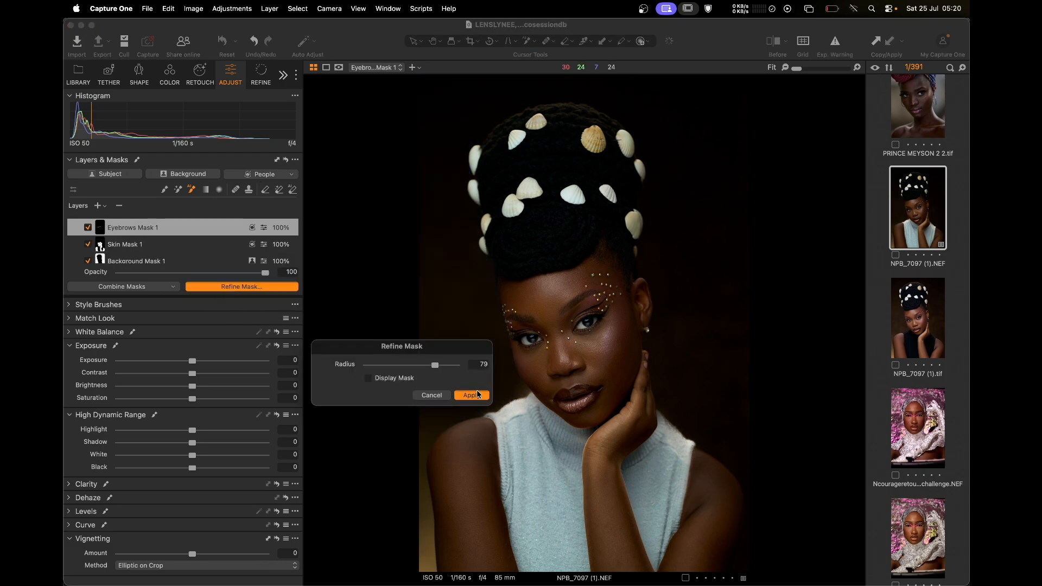
click(476, 394)
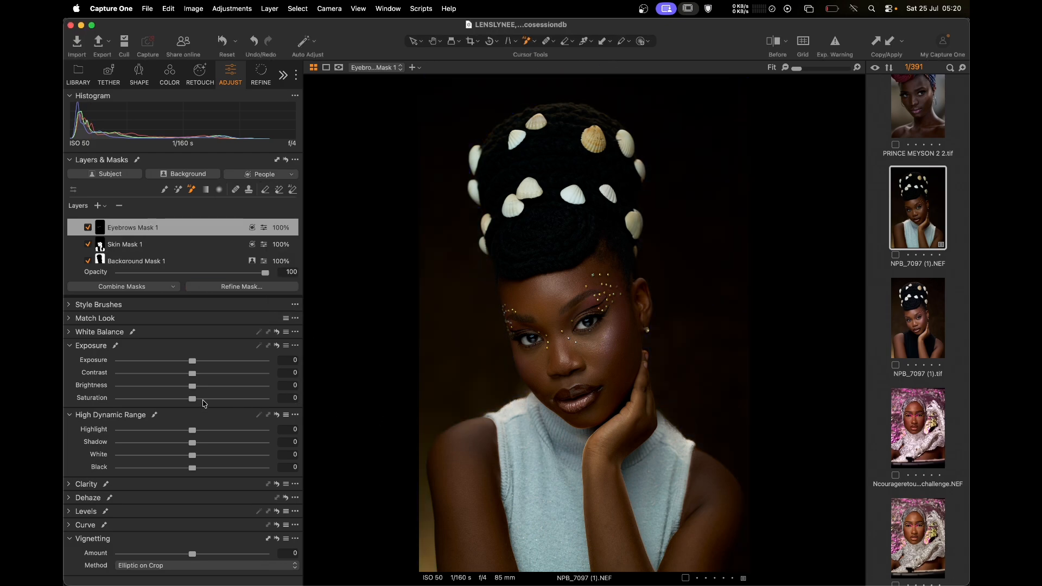
drag(192, 468, 130, 470)
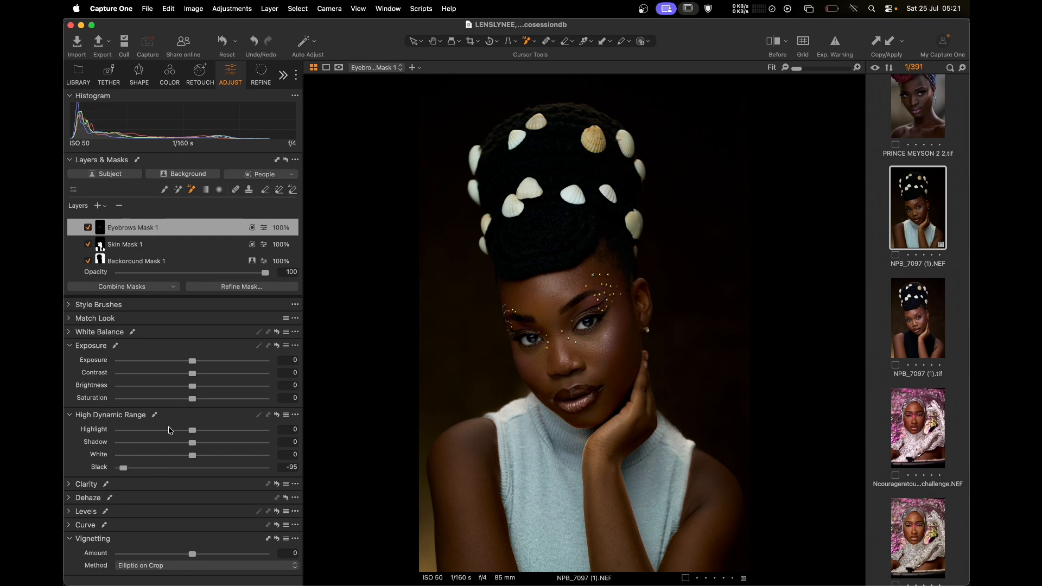
key(m)
click(89, 228)
click(89, 228)
Mask the large orange shell in the hair on a new empty layer with AI selection, setting Saturation to -100 and Brightness to 5
click(526, 41)
click(103, 206)
click(126, 218)
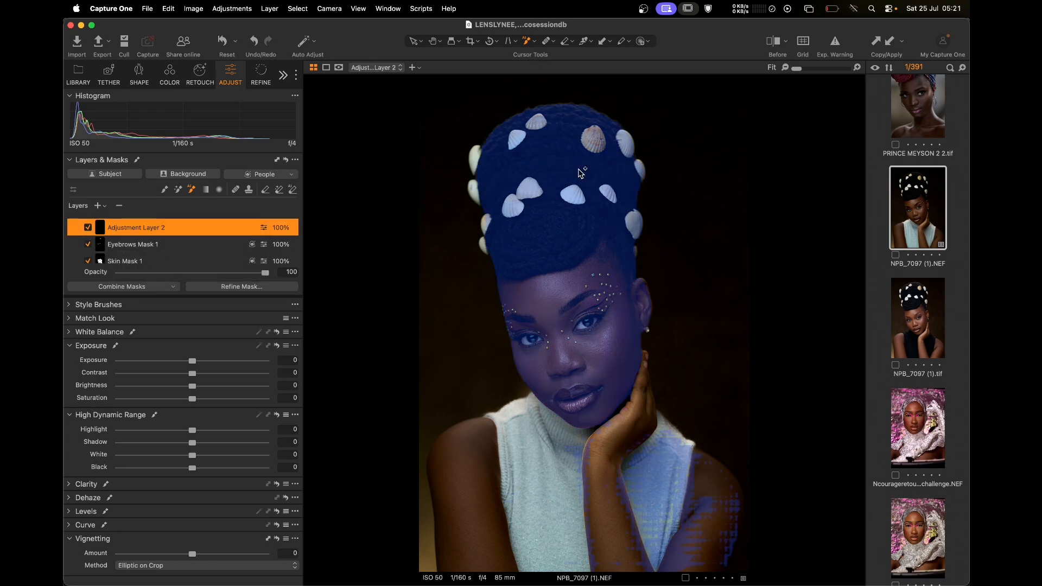
click(596, 137)
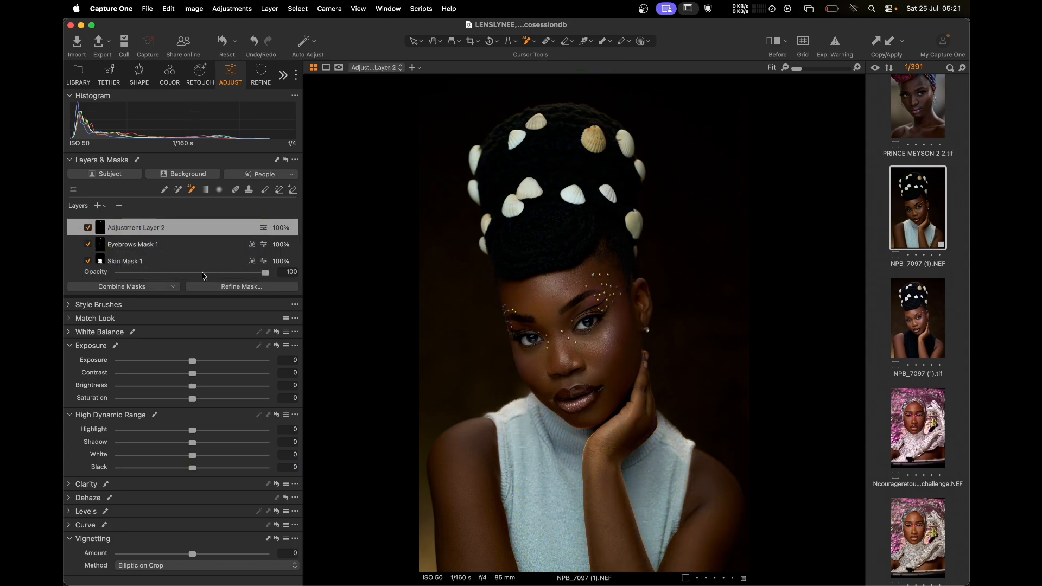
drag(184, 399, 120, 404)
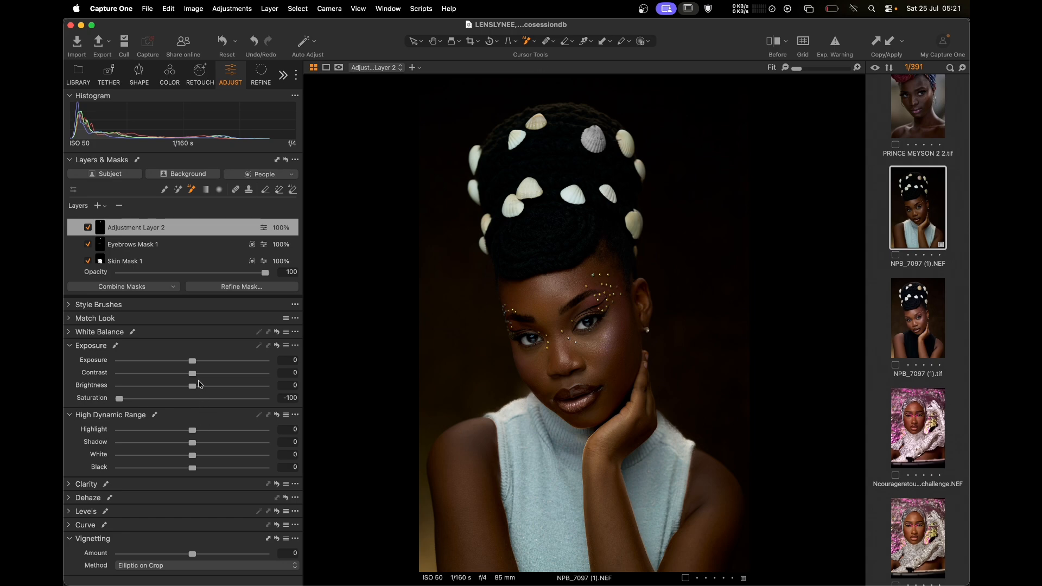
drag(197, 387, 206, 388)
Examine the people mask options and the available new layer types with the shell's adjustment layer selected
click(296, 175)
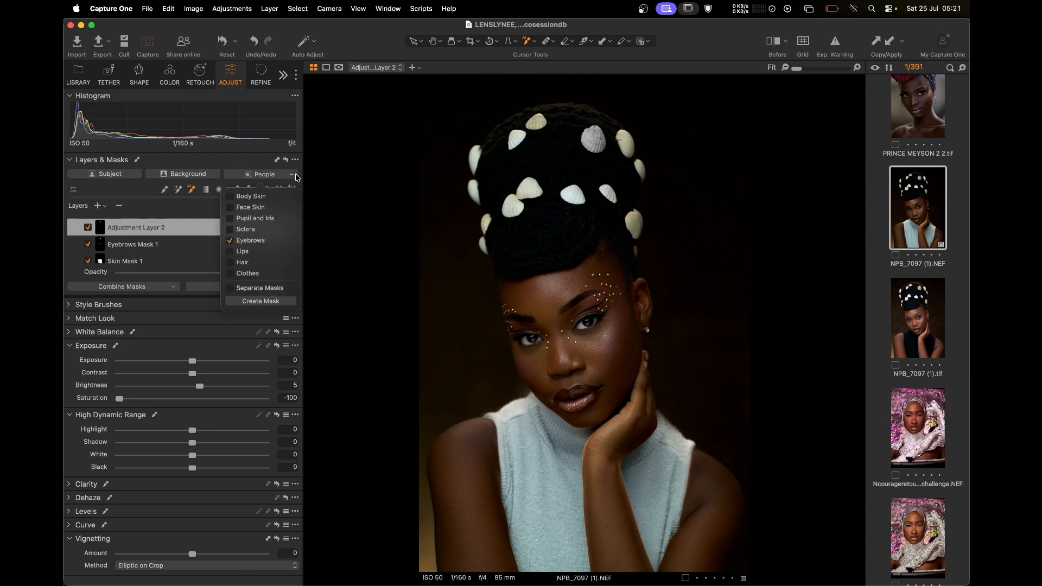
click(150, 226)
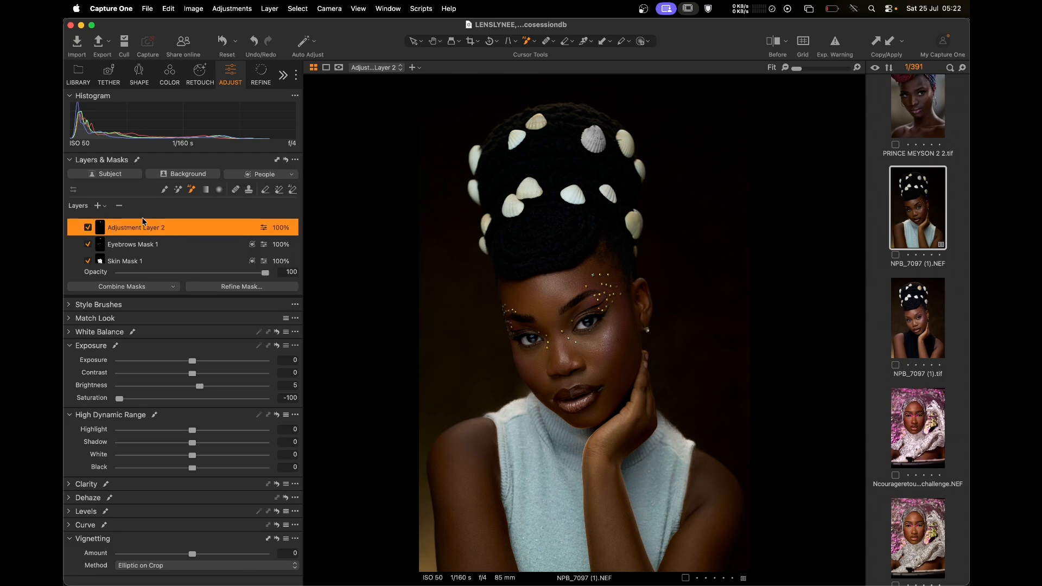
click(105, 210)
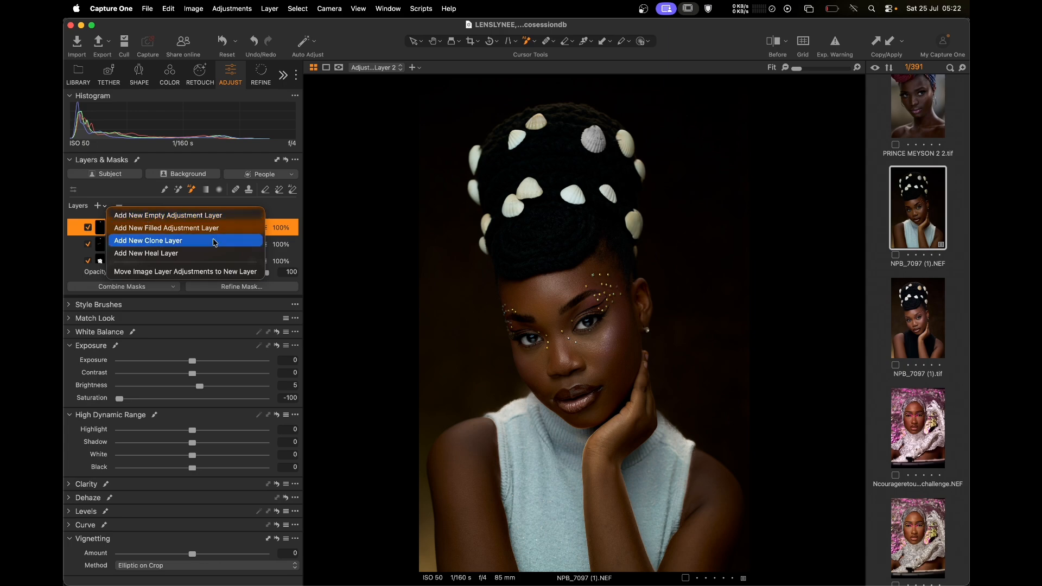
click(328, 237)
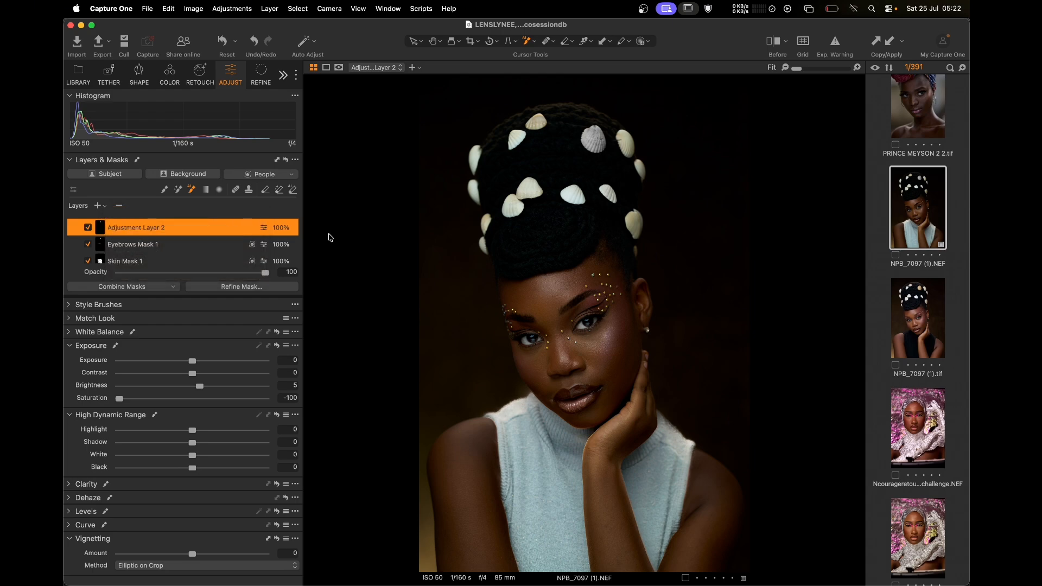